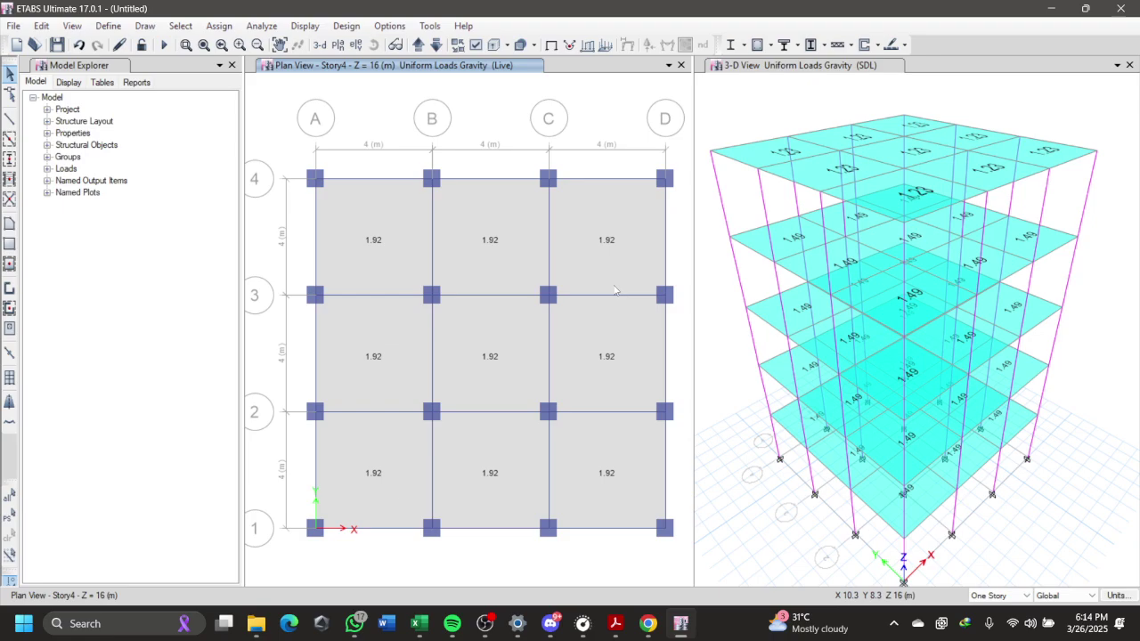
# Step: Switch to the ETABS module PDF in Acrobat and find the response spectrum instructions in section 4.2 Beban Gempa
pyautogui.hotkey('alt', 'Tab')
pyautogui.hotkey('alt', 'Tab')
pyautogui.click(616, 623)
pyautogui.click(639, 571)
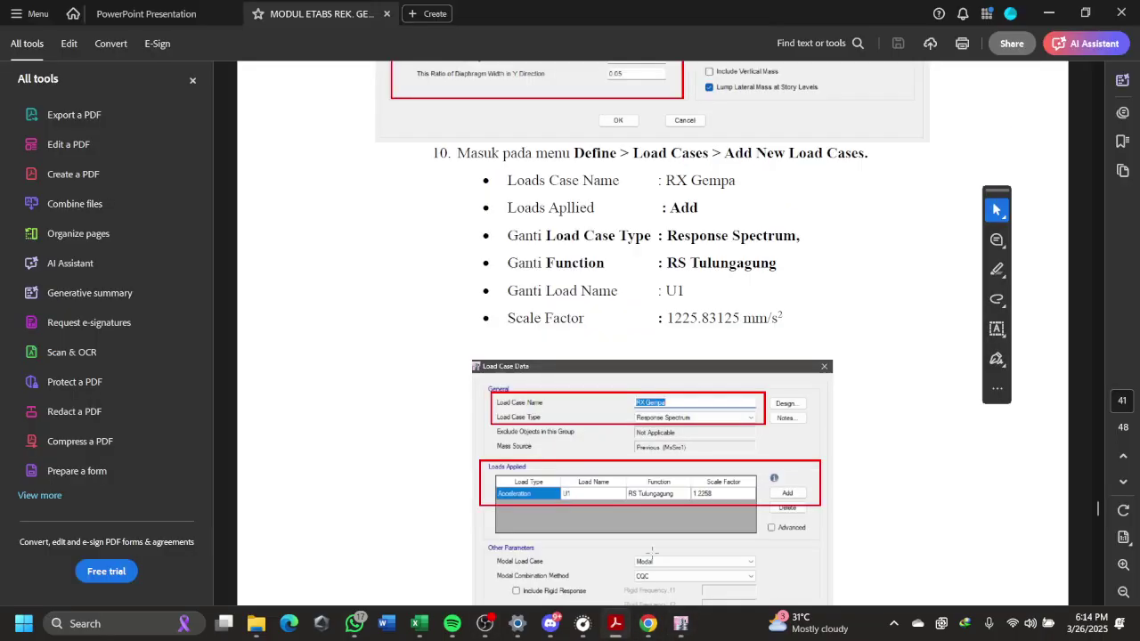
pyautogui.keyDown('ctrl'); pyautogui.scroll(-3, 932, 400); pyautogui.keyUp('ctrl')
pyautogui.scroll(10, 891, 356)
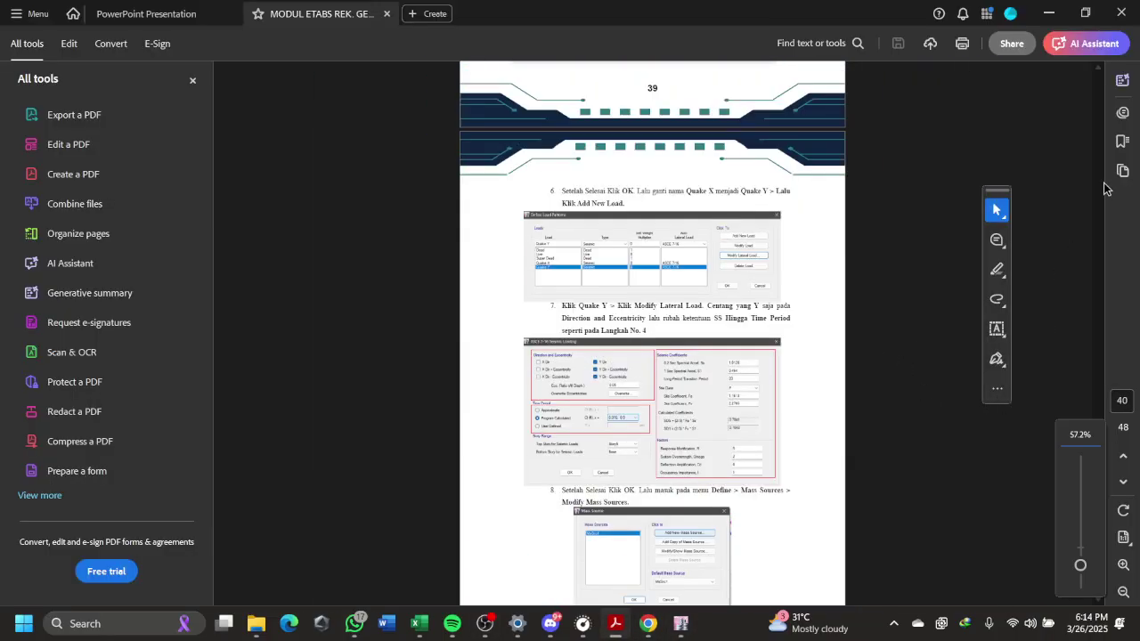
pyautogui.scroll(20, 1094, 179)
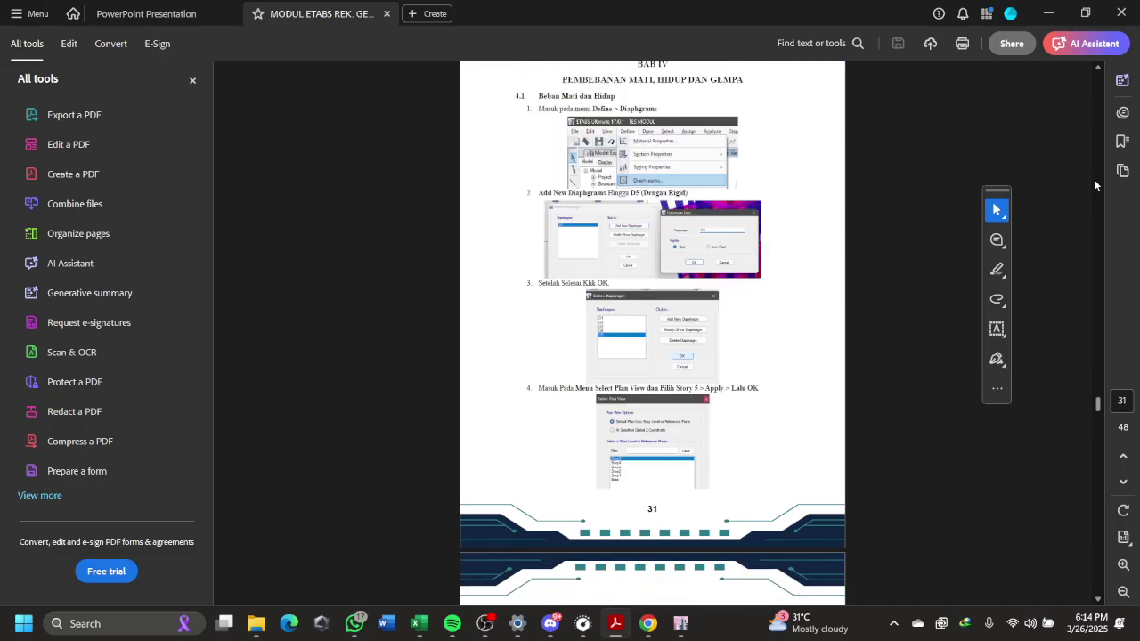
pyautogui.scroll(-8, 962, 284)
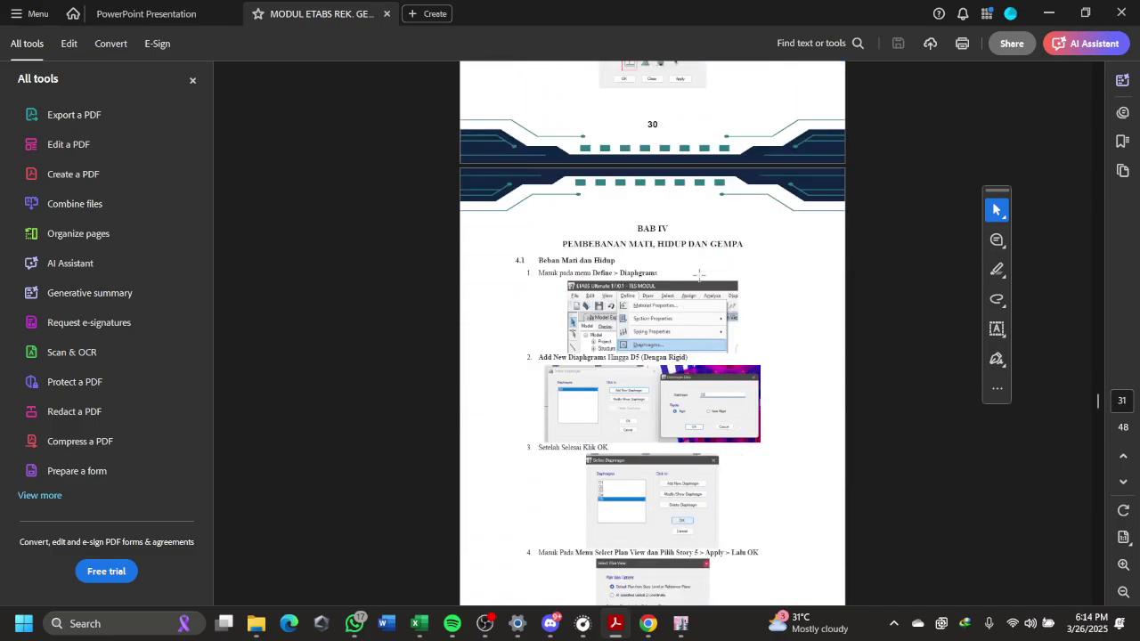
pyautogui.scroll(-15, 965, 535)
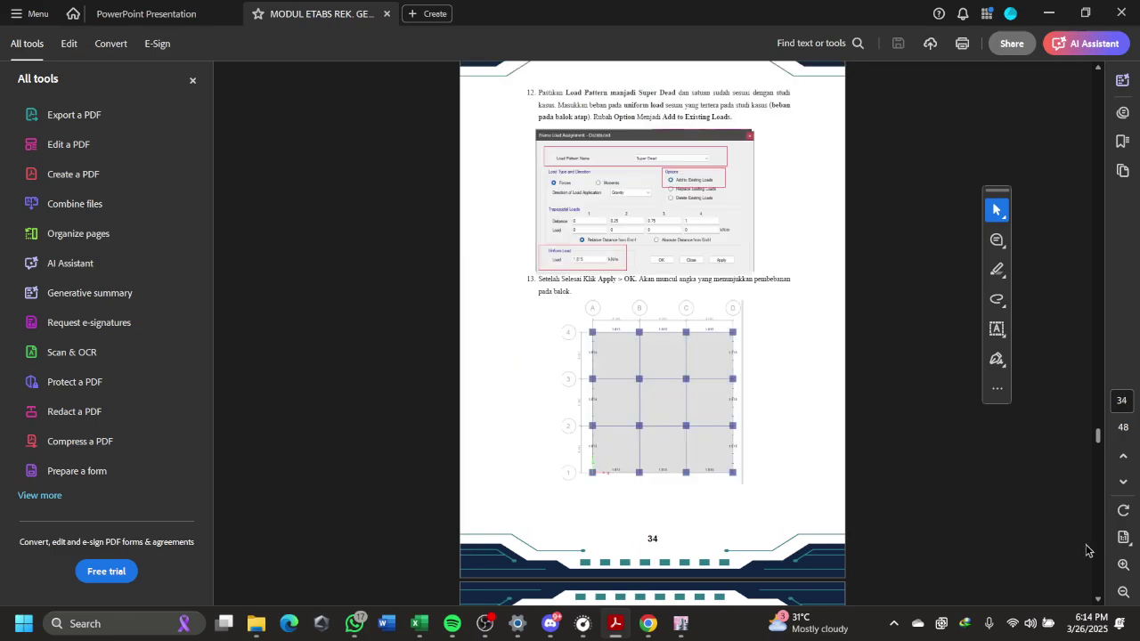
pyautogui.scroll(-5, 747, 468)
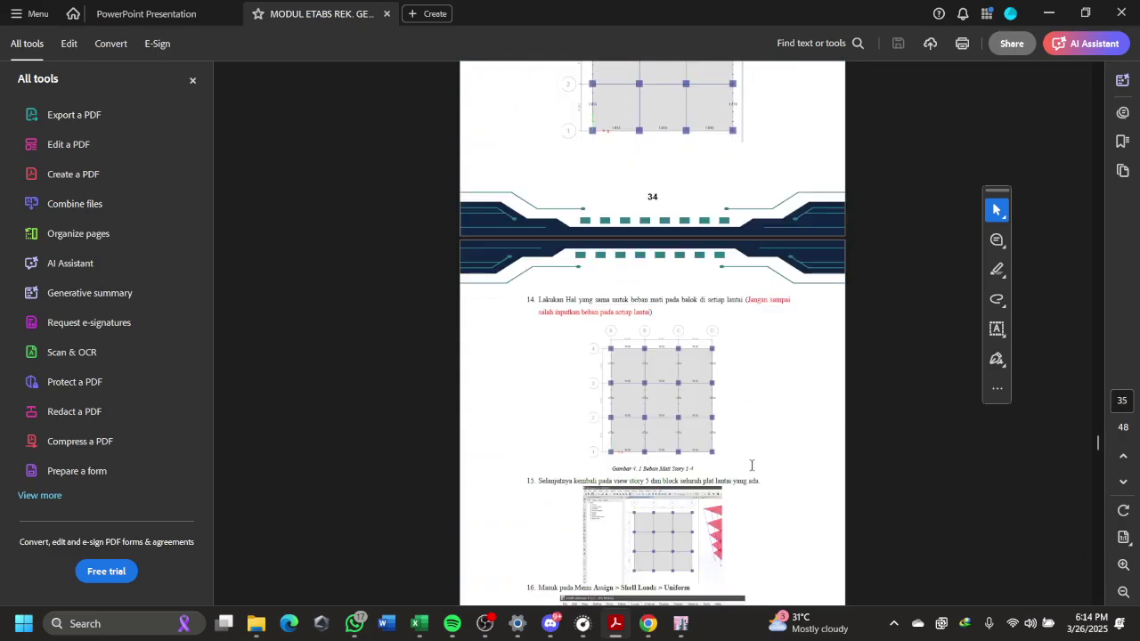
pyautogui.scroll(-10, 750, 462)
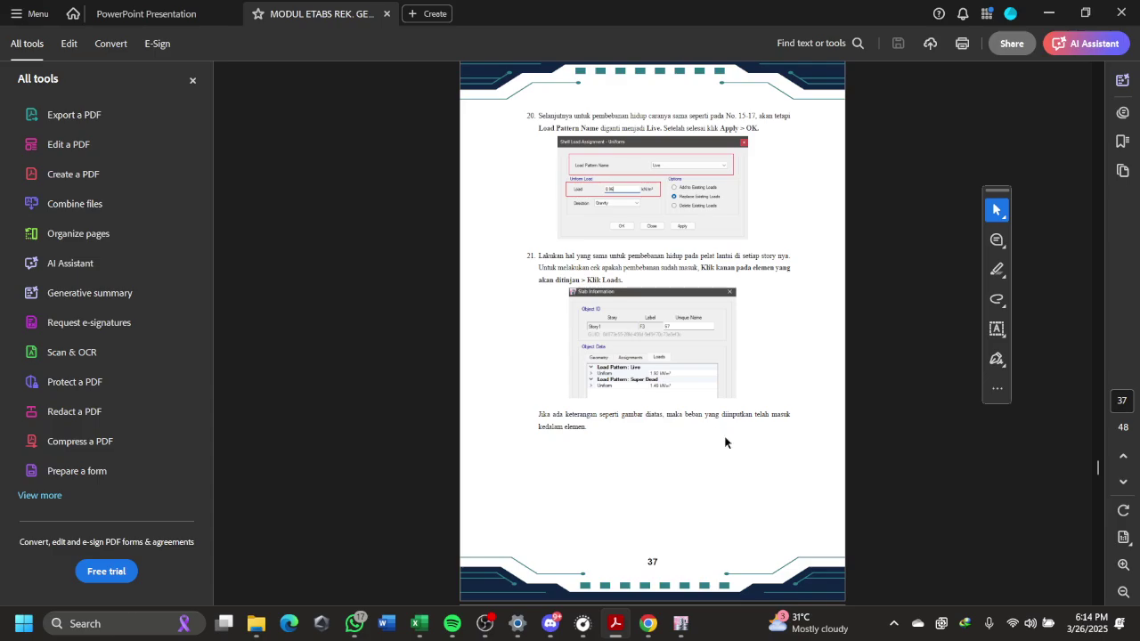
pyautogui.scroll(-4, 696, 430)
pyautogui.scroll(5, 649, 282)
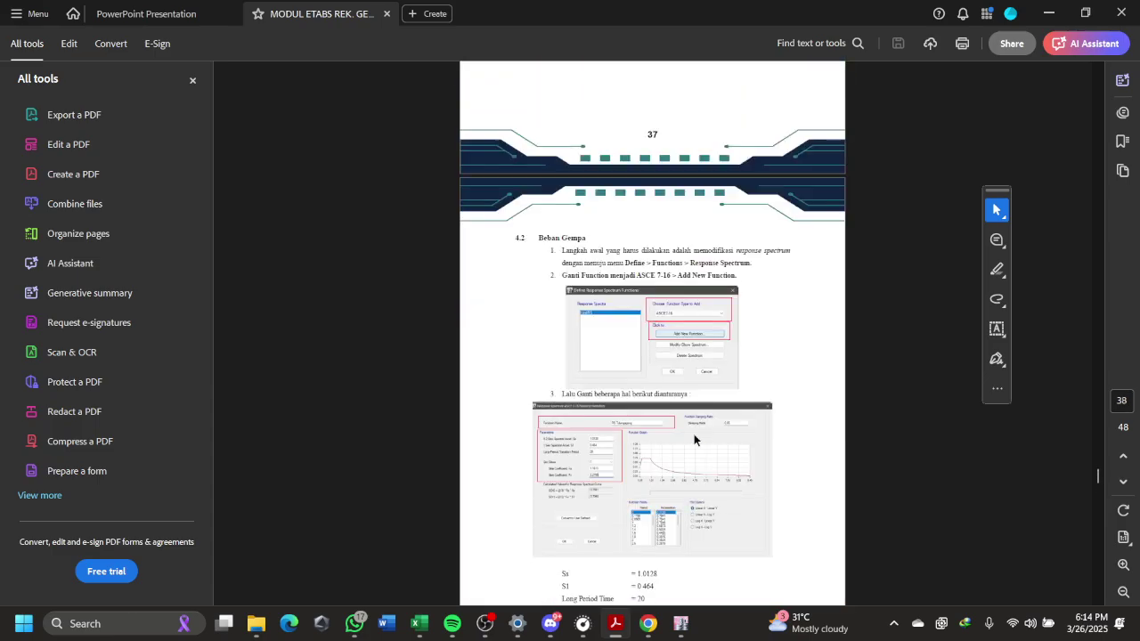
pyautogui.keyDown('ctrl'); pyautogui.scroll(3, 649, 281); pyautogui.keyUp('ctrl')
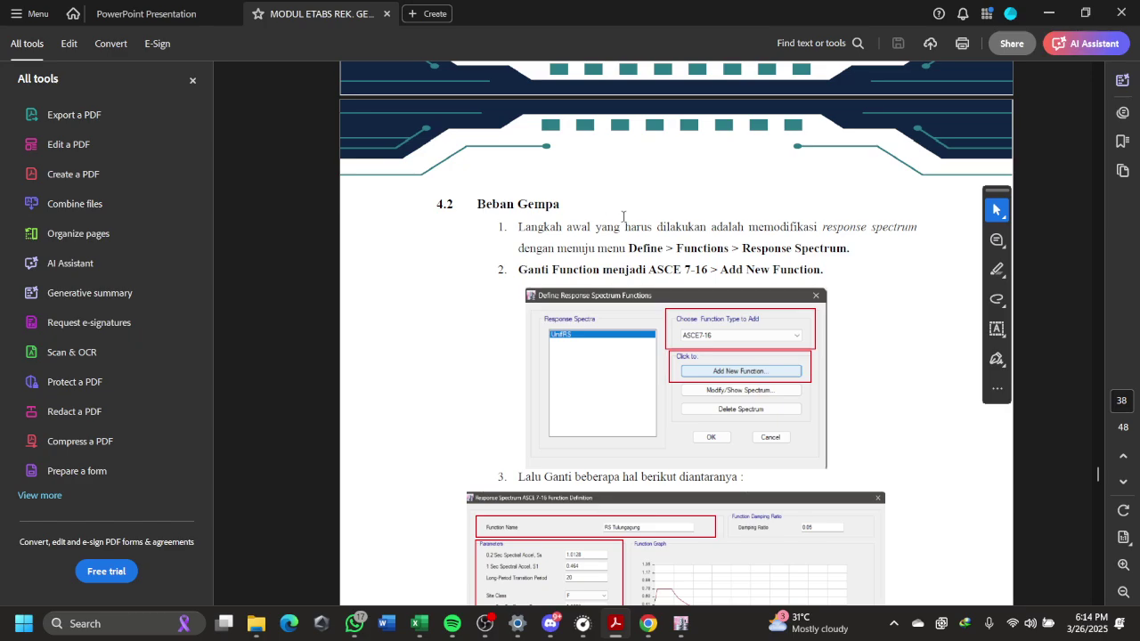
pyautogui.scroll(-1, 730, 258)
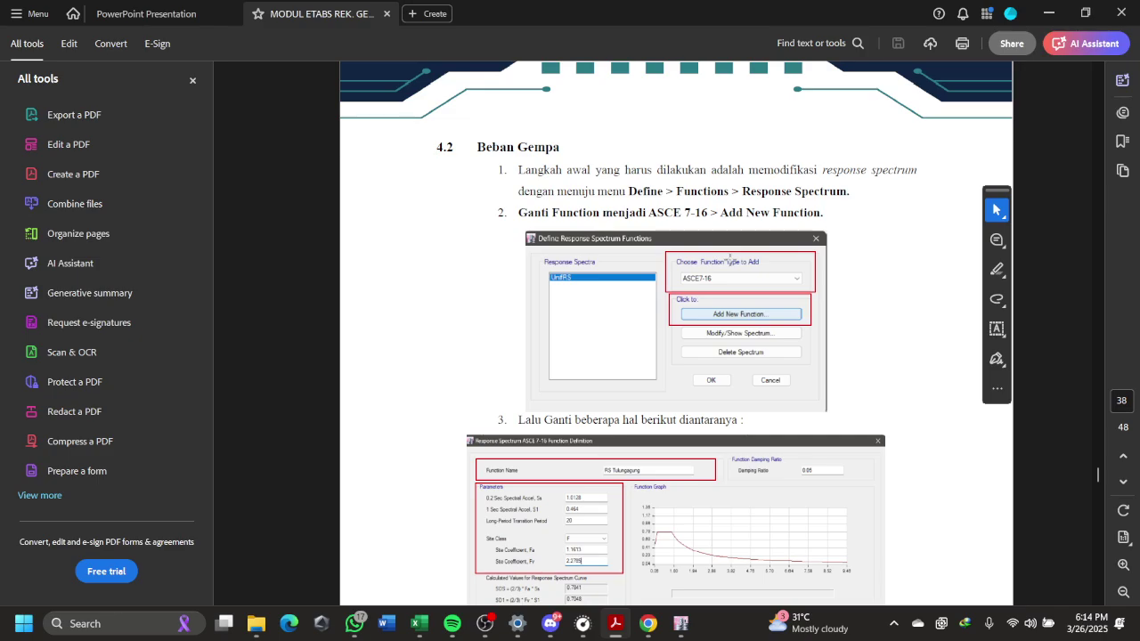
# Step: Switch to ETABS and open the response spectrum function definitions
pyautogui.hotkey('alt', 'Tab')
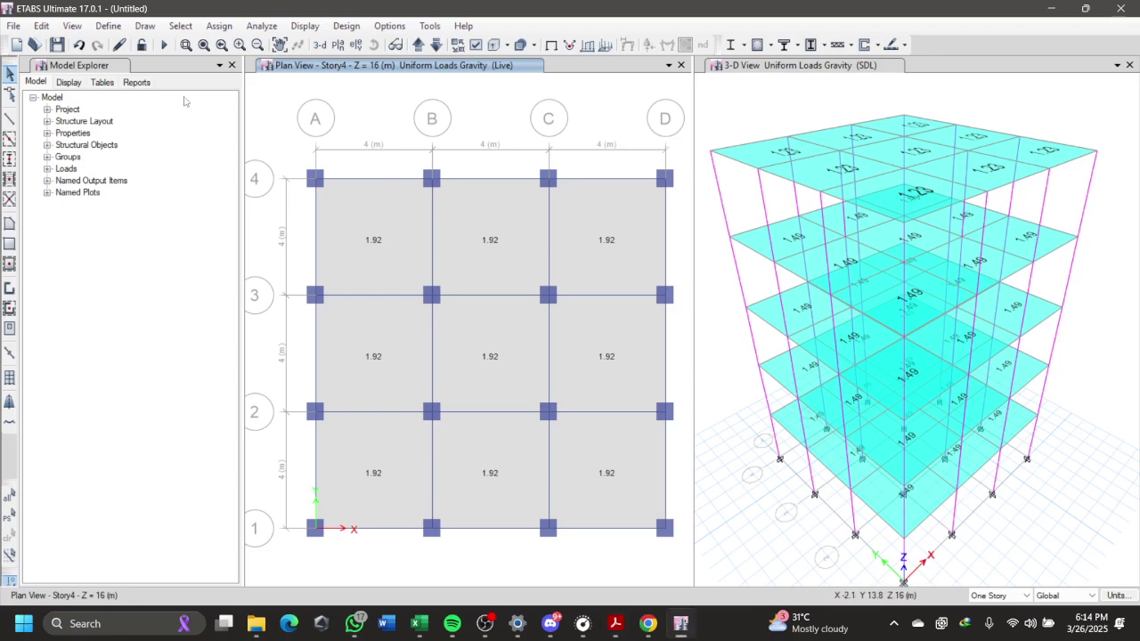
pyautogui.click(108, 26)
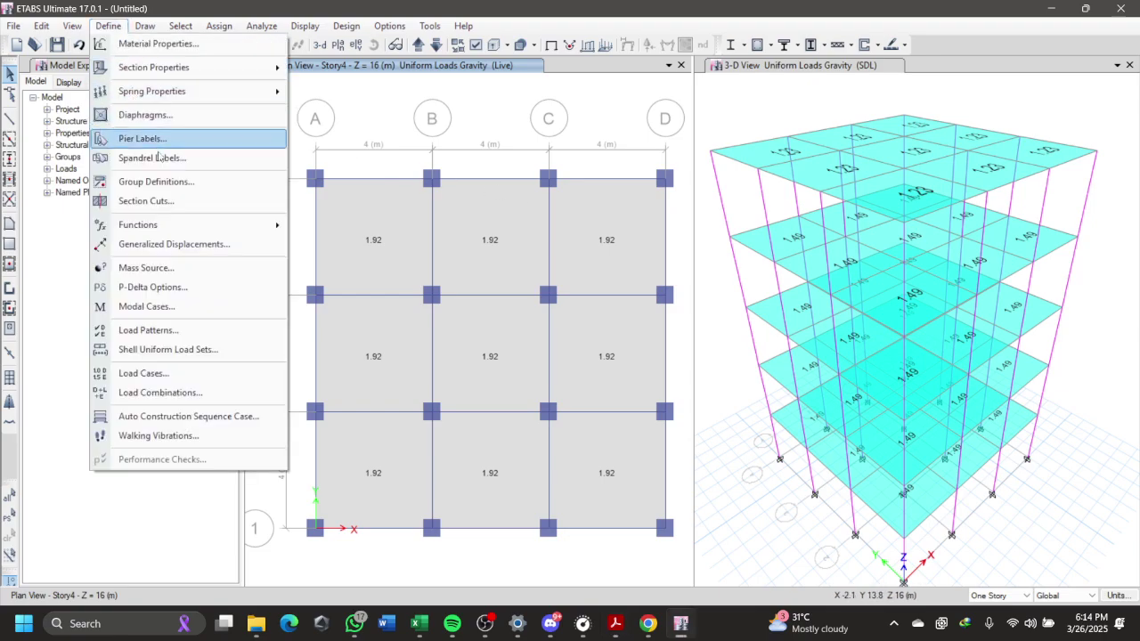
pyautogui.moveTo(227, 233)
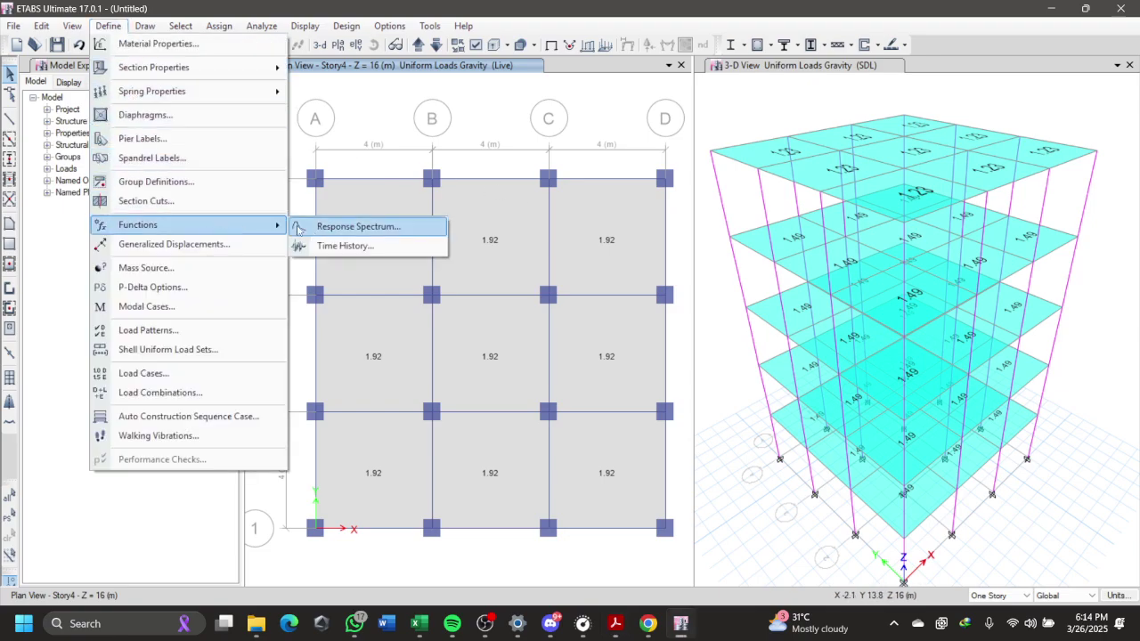
pyautogui.click(370, 228)
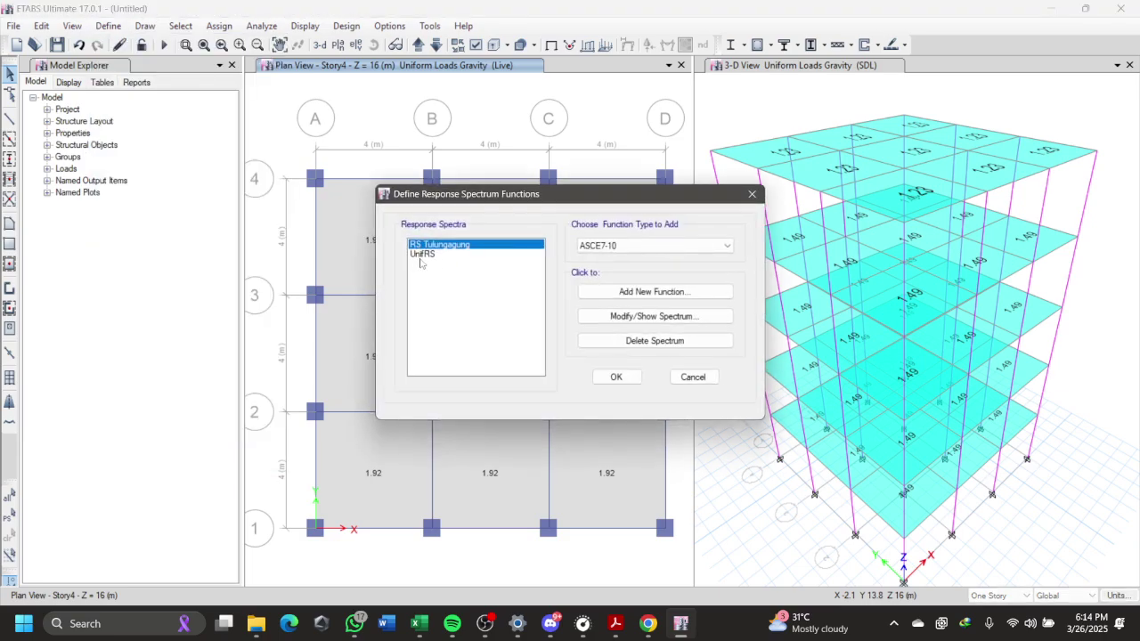
pyautogui.click(421, 255)
pyautogui.click(624, 292)
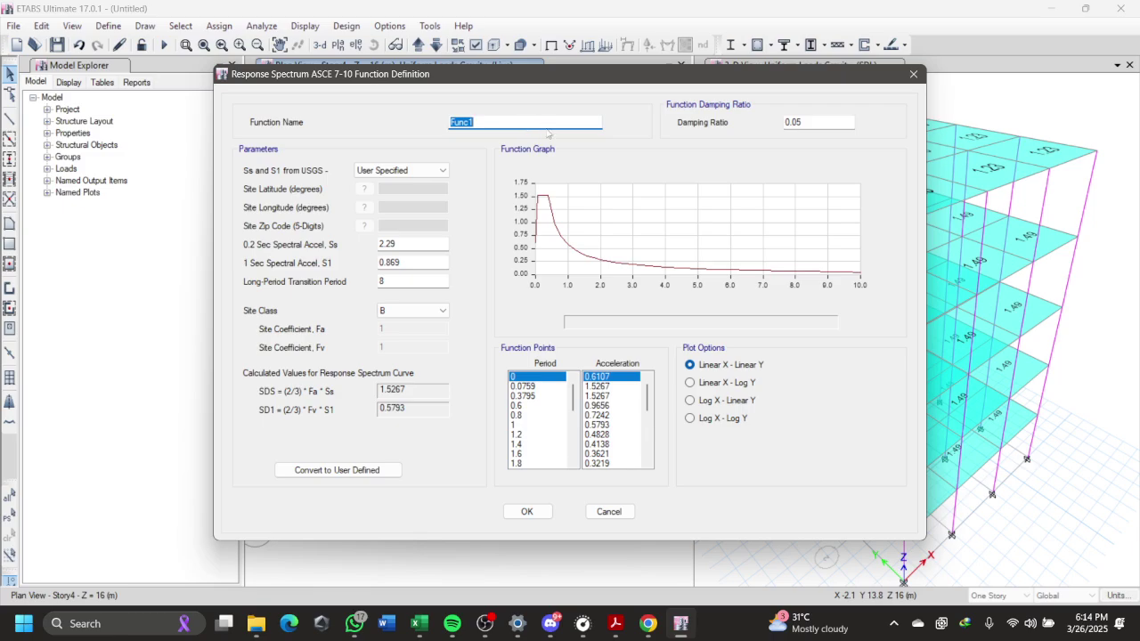
pyautogui.write('RS Tulungagung')
pyautogui.press('Tab')
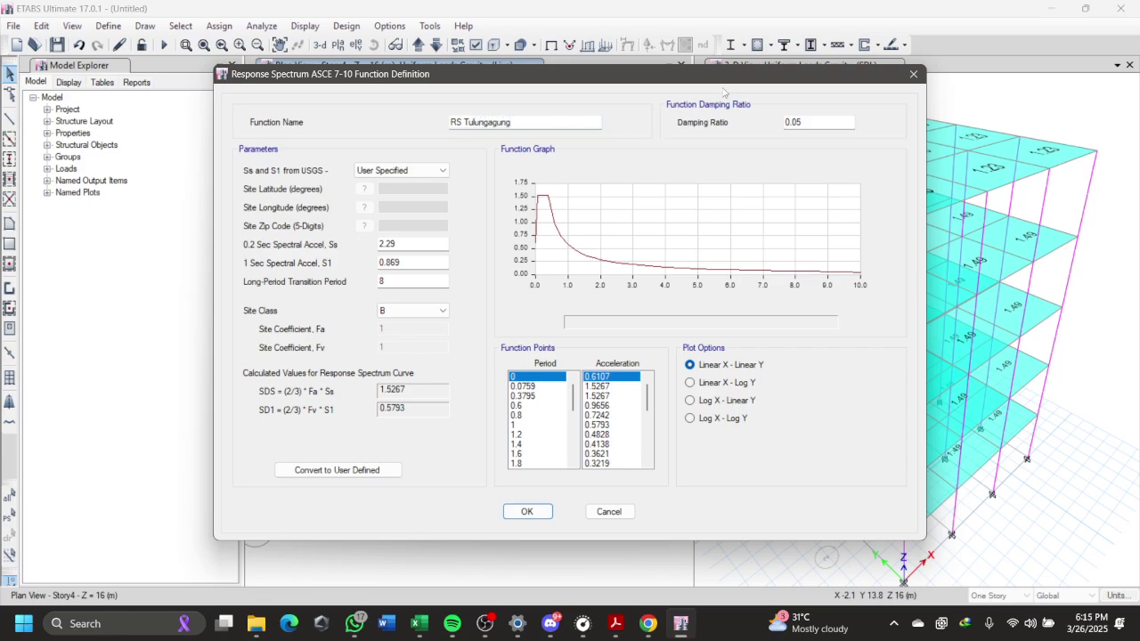
pyautogui.click(430, 172)
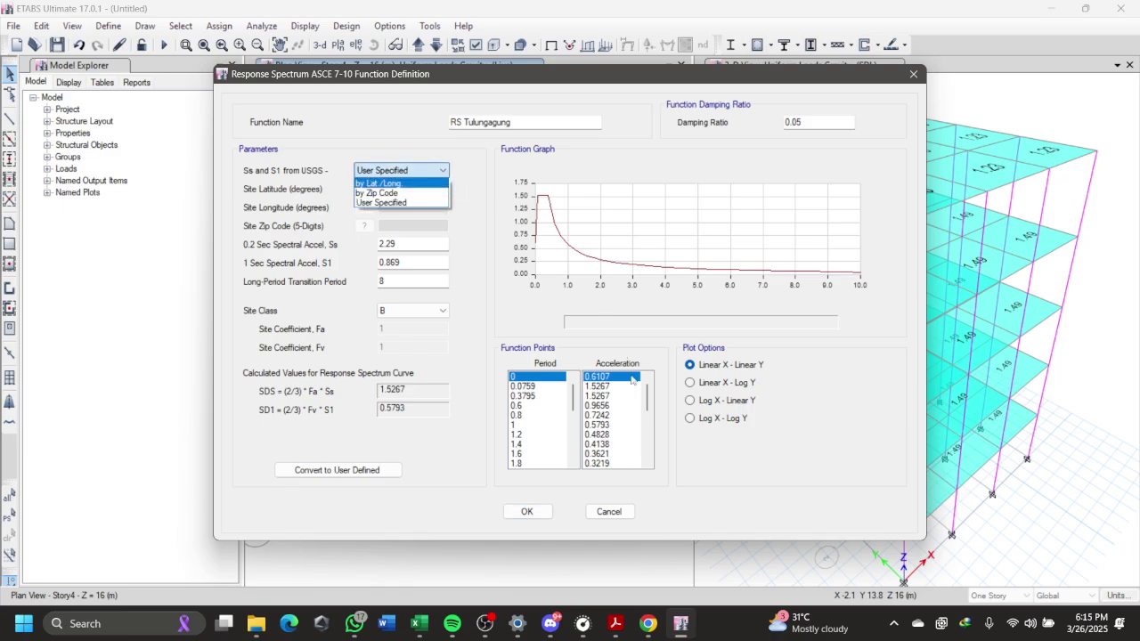
pyautogui.click(612, 513)
pyautogui.click(610, 512)
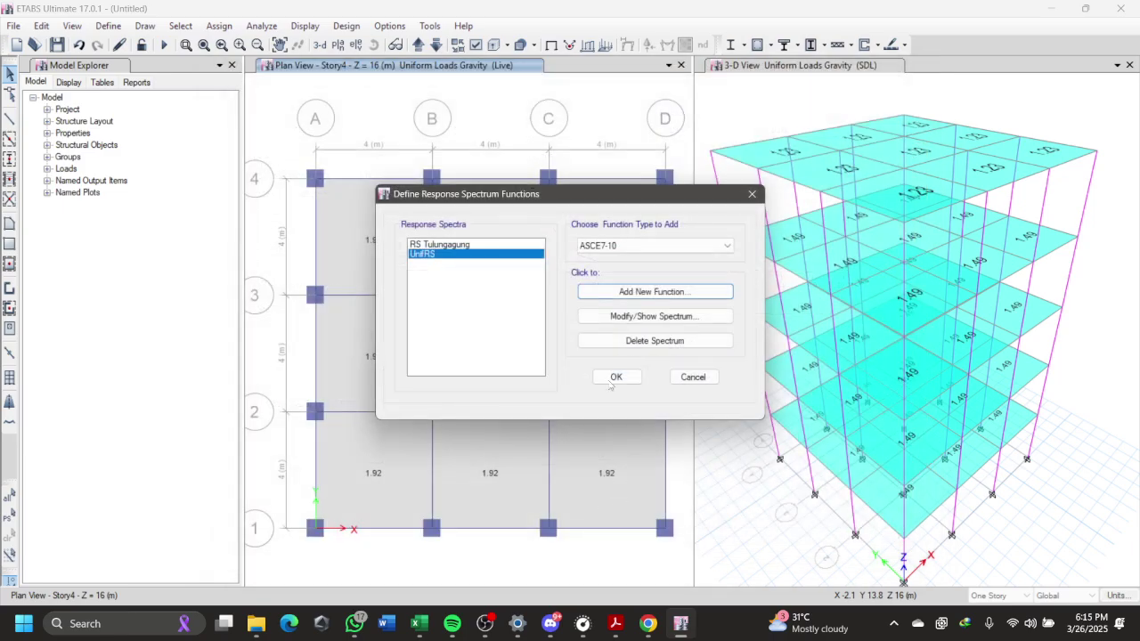
# Step: Choose ASCE7-16 as the type of response spectrum function to add
pyautogui.click(476, 255)
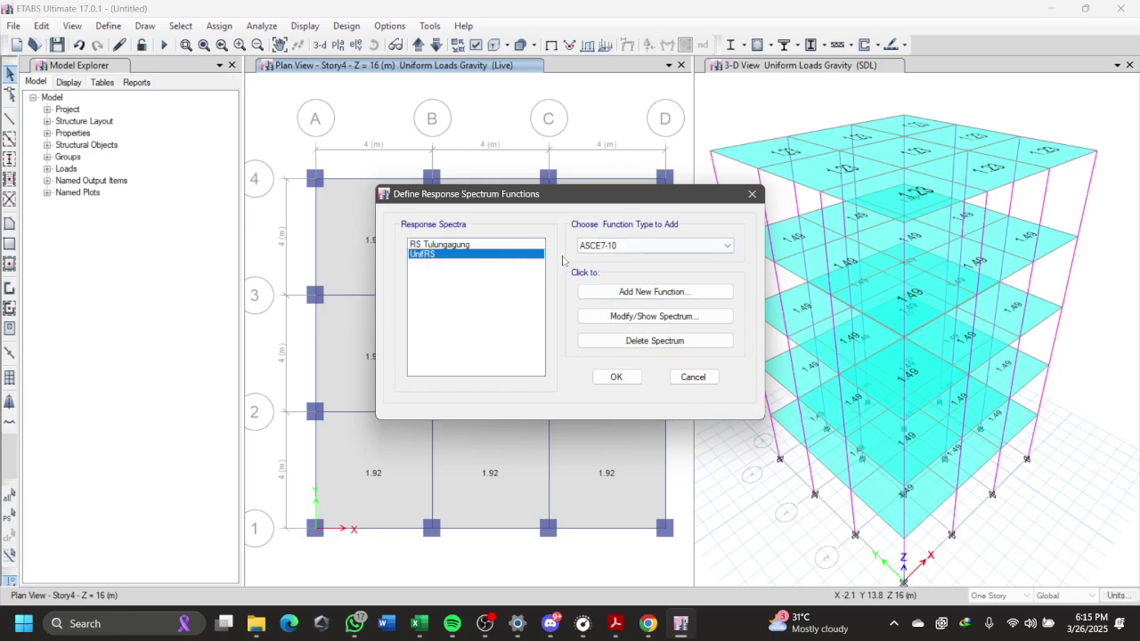
pyautogui.click(492, 245)
pyautogui.click(431, 255)
pyautogui.click(455, 245)
pyautogui.click(658, 247)
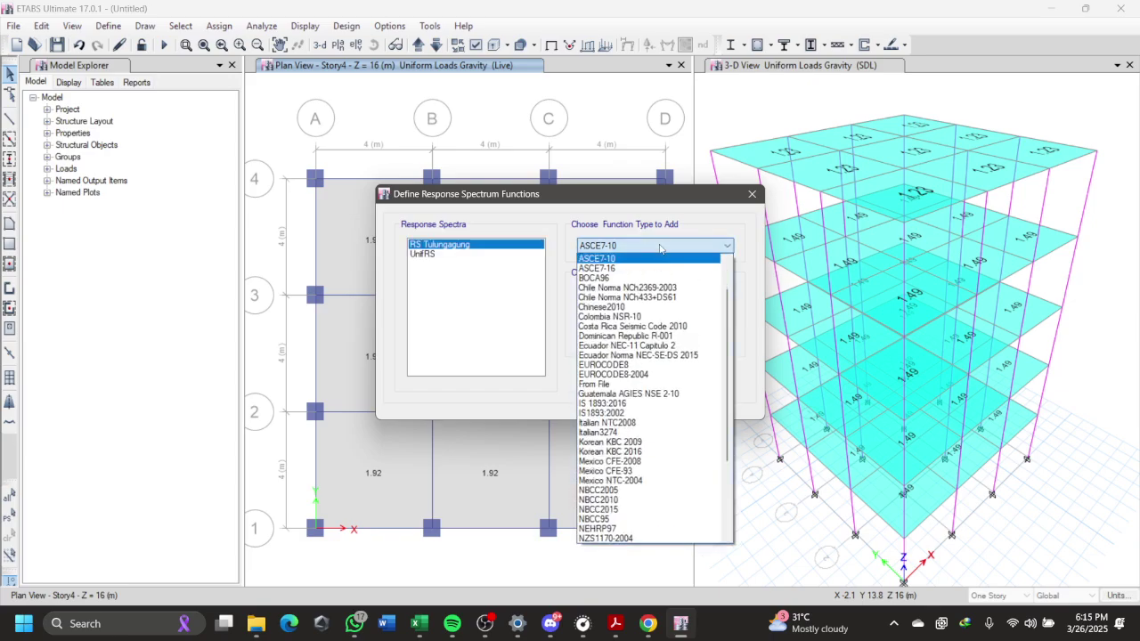
pyautogui.click(611, 269)
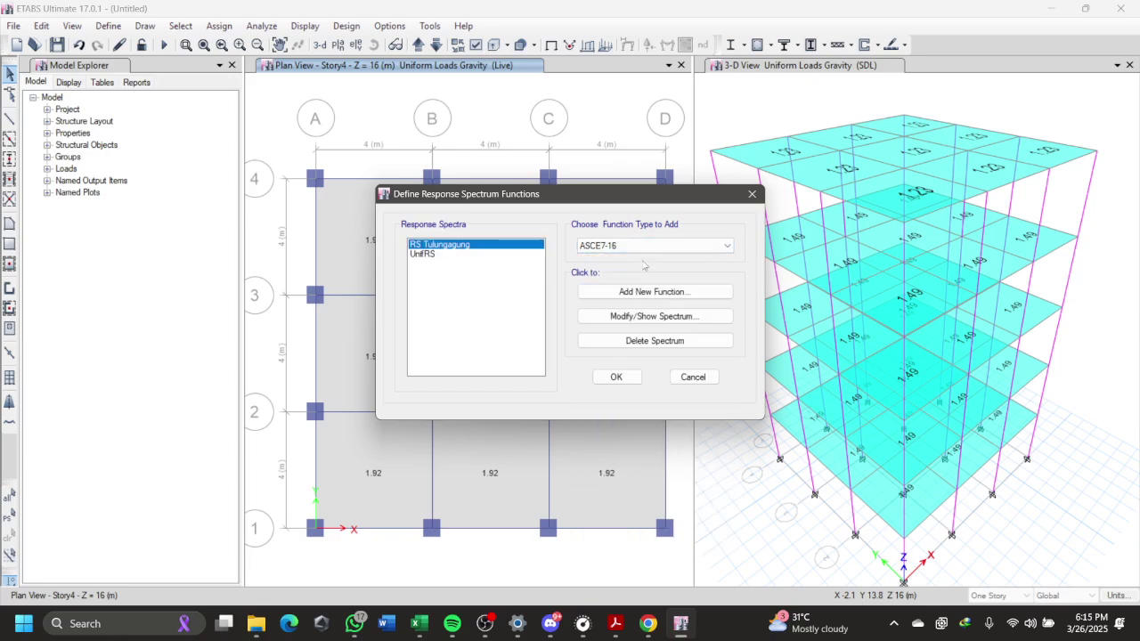
pyautogui.click(663, 294)
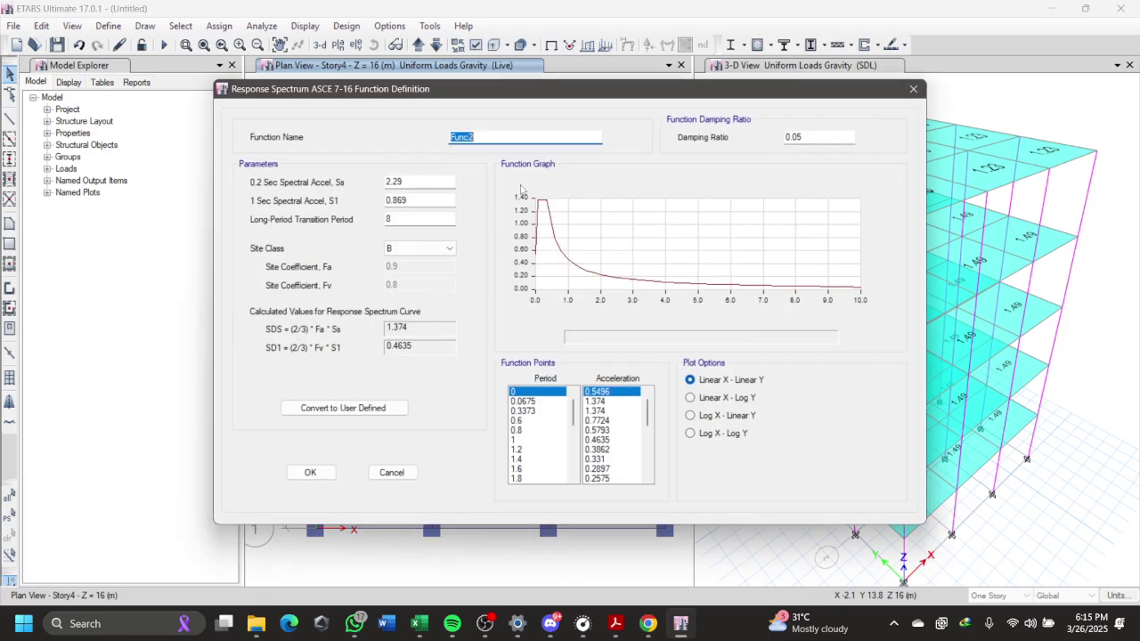
pyautogui.press('Escape')
pyautogui.click(459, 253)
pyautogui.click(471, 244)
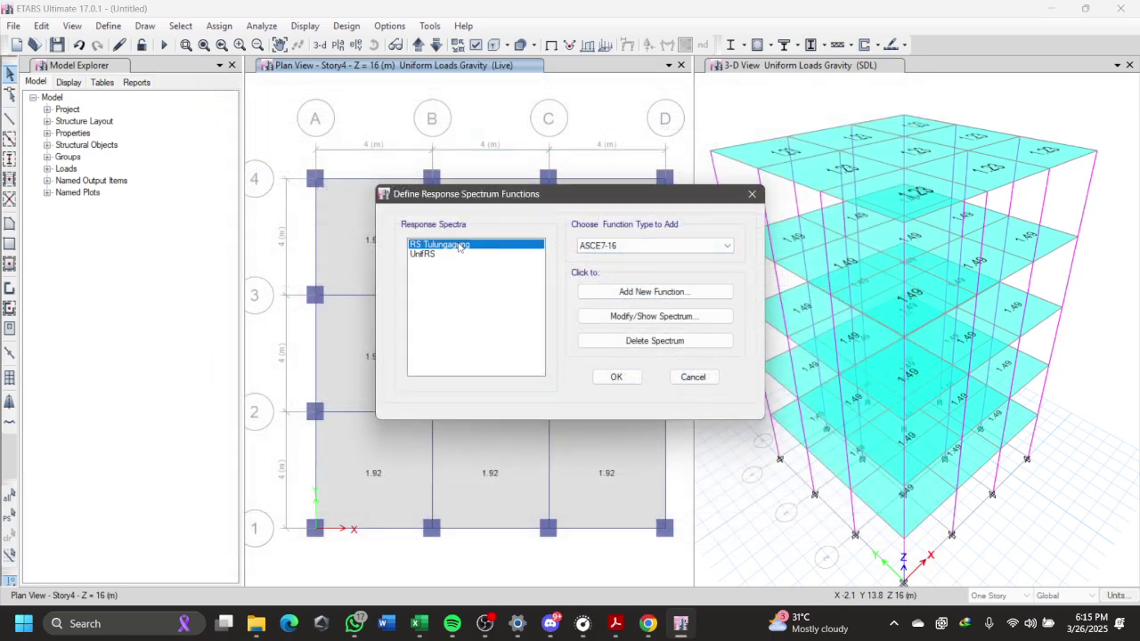
pyautogui.click(473, 255)
pyautogui.click(684, 295)
pyautogui.press('Escape')
pyautogui.click(654, 246)
pyautogui.click(503, 242)
pyautogui.click(478, 245)
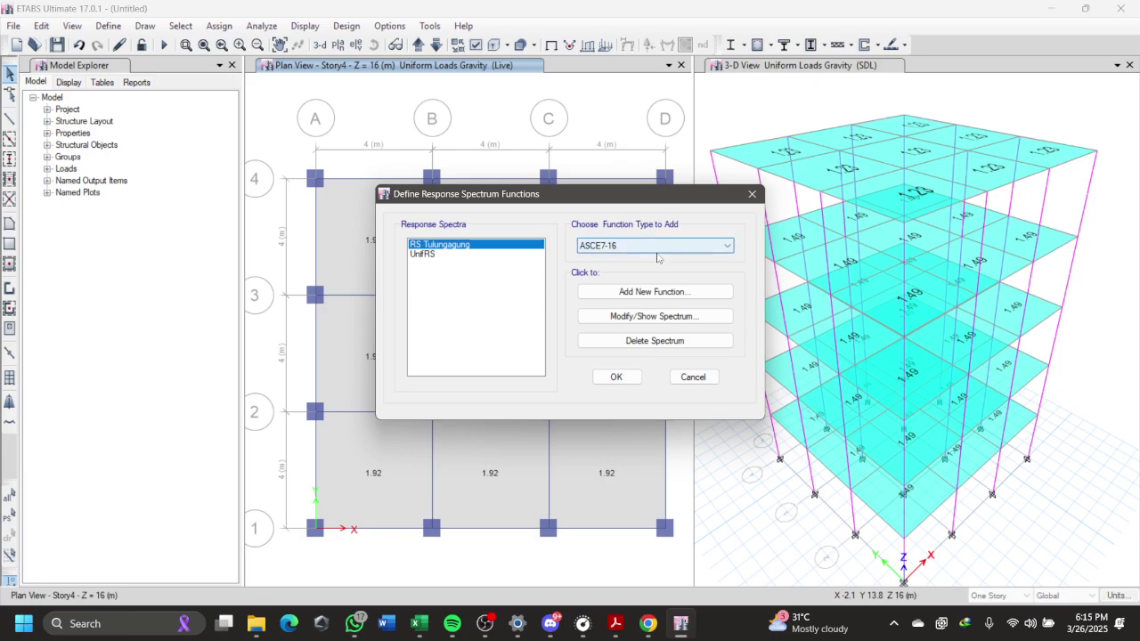
# Step: Open the RS Tulungagung response spectrum for modification and move its definition dialog aside
pyautogui.click(694, 318)
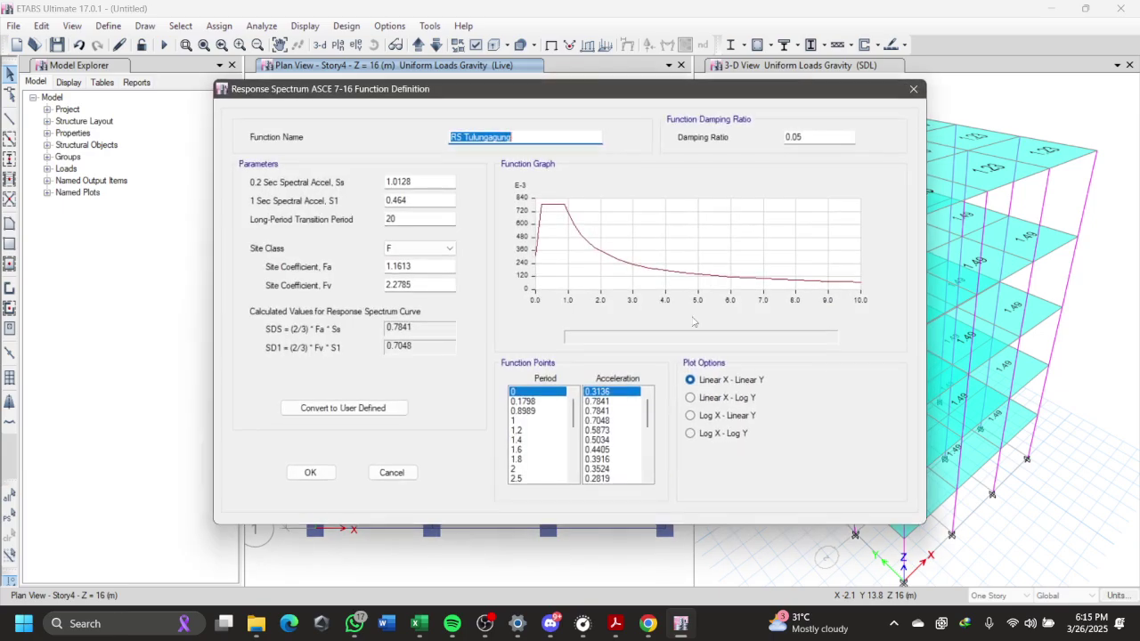
pyautogui.click(589, 137)
pyautogui.moveTo(548, 98); pyautogui.dragTo(786, 93)
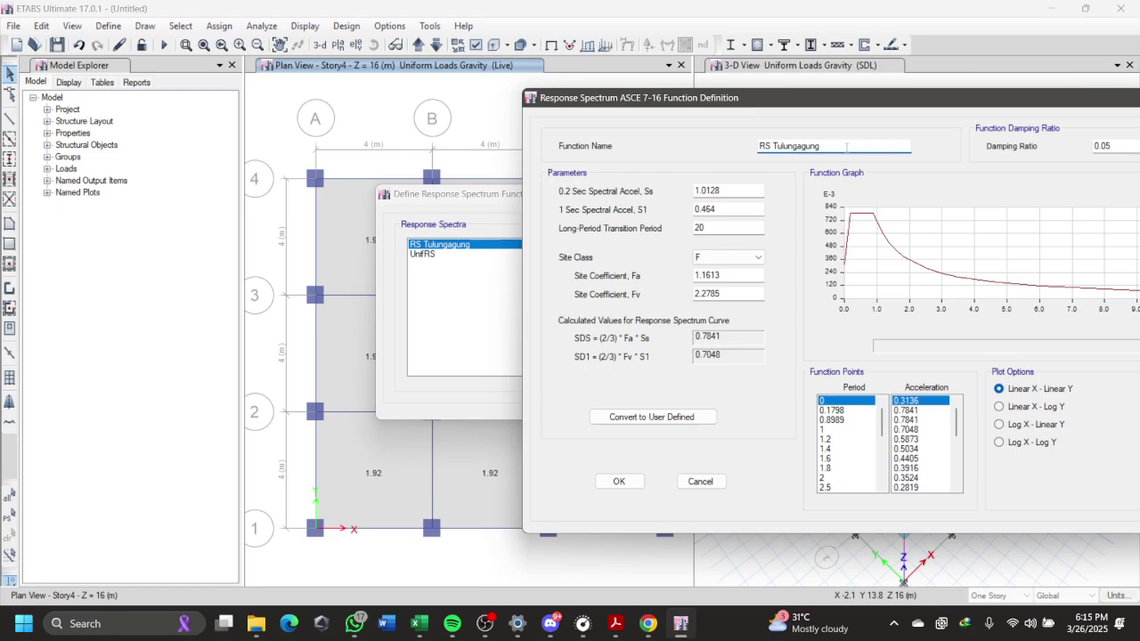
pyautogui.moveTo(723, 103); pyautogui.dragTo(594, 126)
# Step: Switch to the module PDF and read the Ss, S1, long period time, site class, Fa and Fv values for the spectrum
pyautogui.hotkey('alt', 'Tab')
pyautogui.scroll(-2, 691, 299)
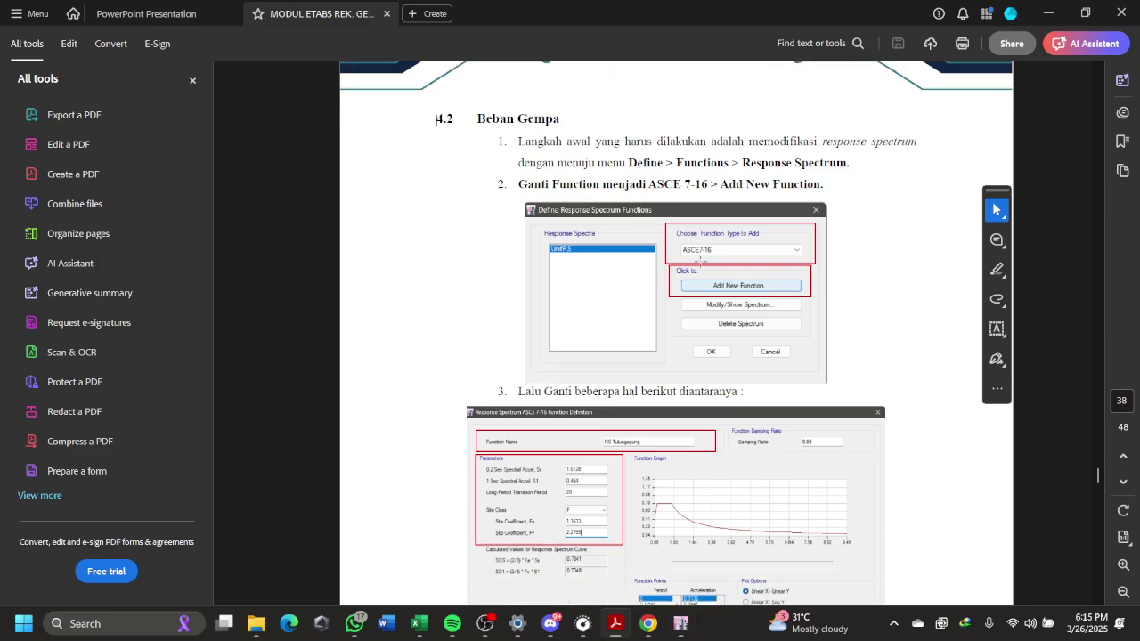
pyautogui.scroll(-4, 642, 320)
pyautogui.keyDown('ctrl'); pyautogui.scroll(2, 582, 386); pyautogui.keyUp('ctrl')
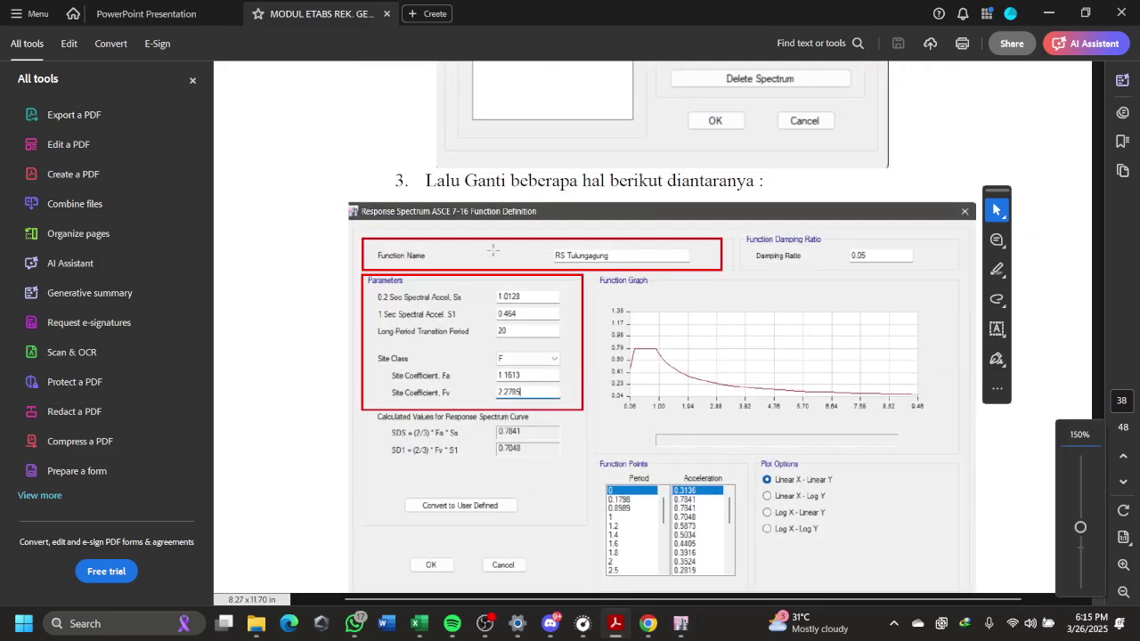
pyautogui.scroll(-2, 500, 217)
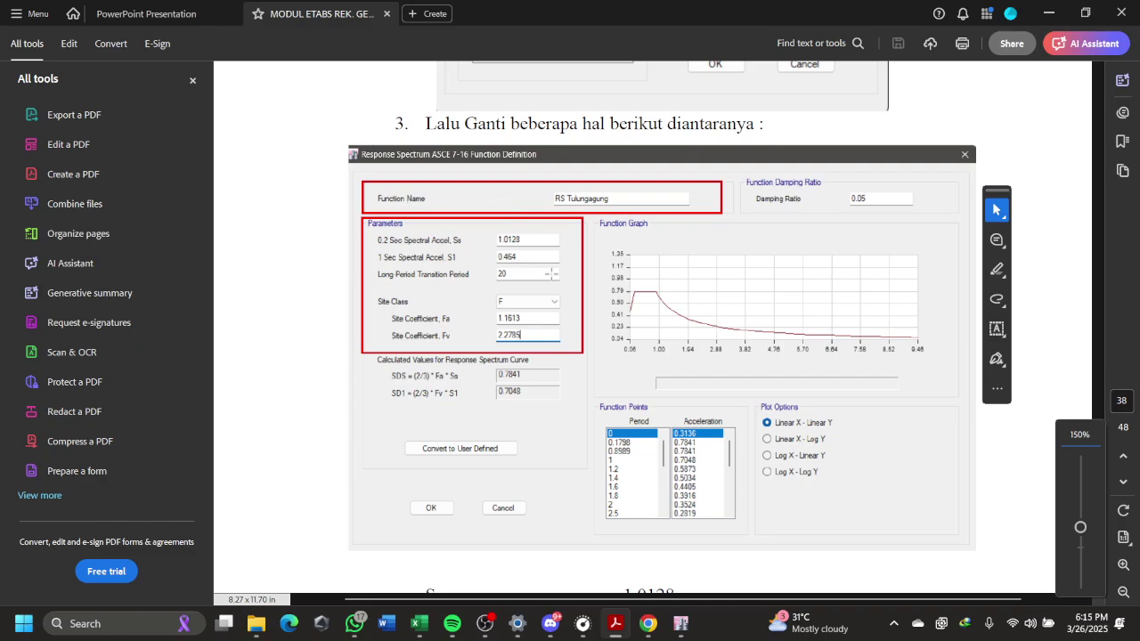
pyautogui.scroll(-5, 631, 244)
pyautogui.scroll(2, 652, 271)
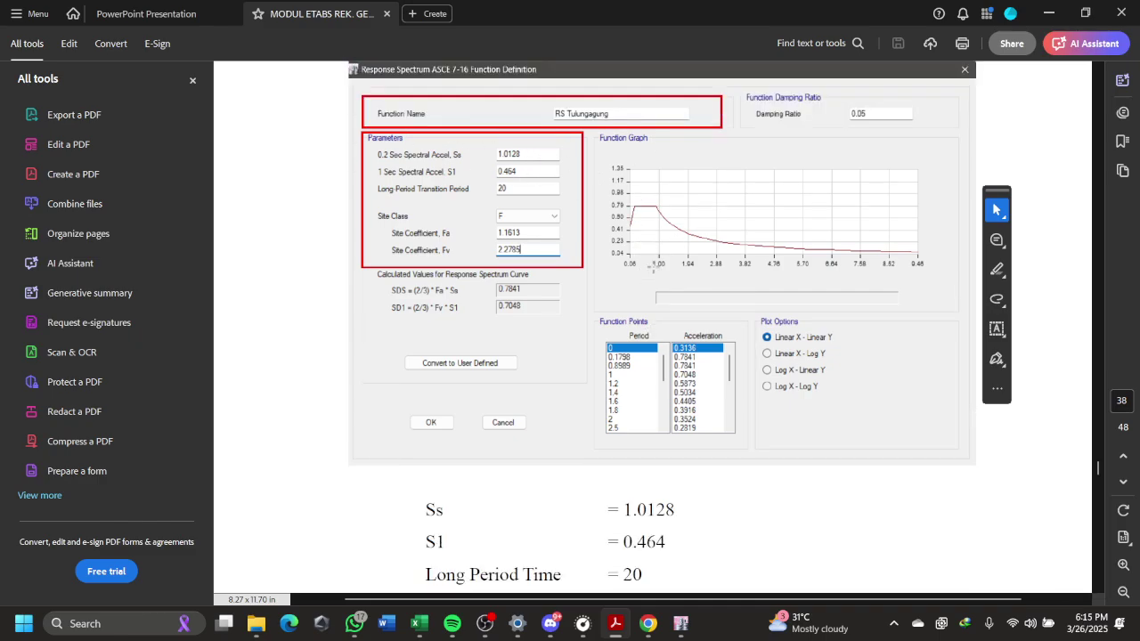
pyautogui.scroll(-4, 453, 426)
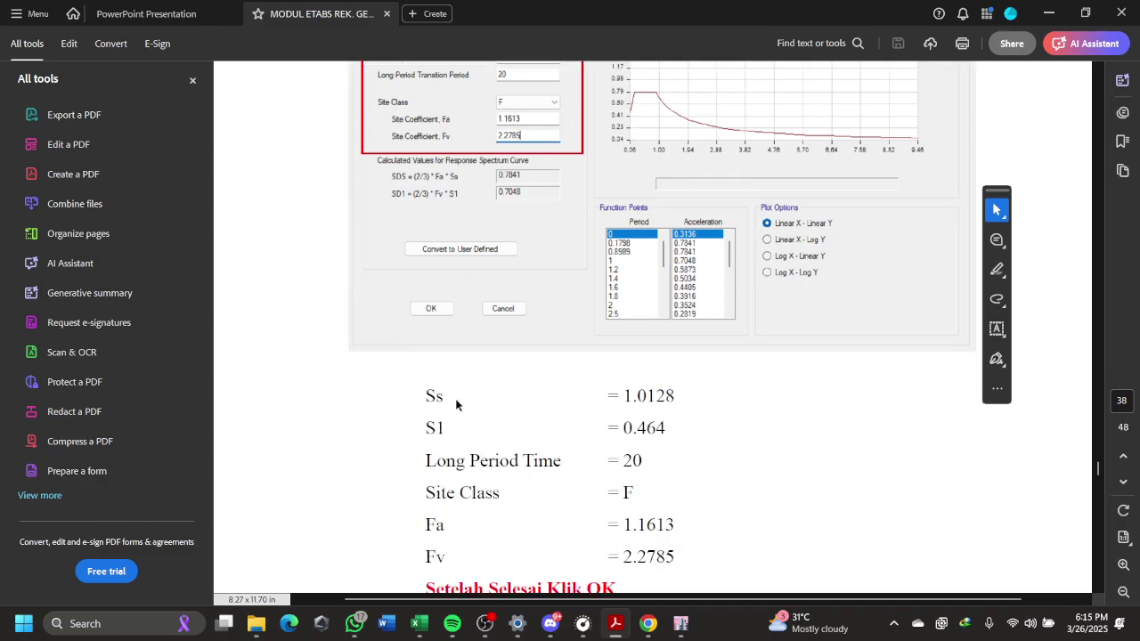
# Step: Match the Ss and S1 spectral accelerations of RS Tulungagung in ETABS with the module PDF, entering 0.464 for S1
pyautogui.moveTo(627, 398); pyautogui.dragTo(674, 398)
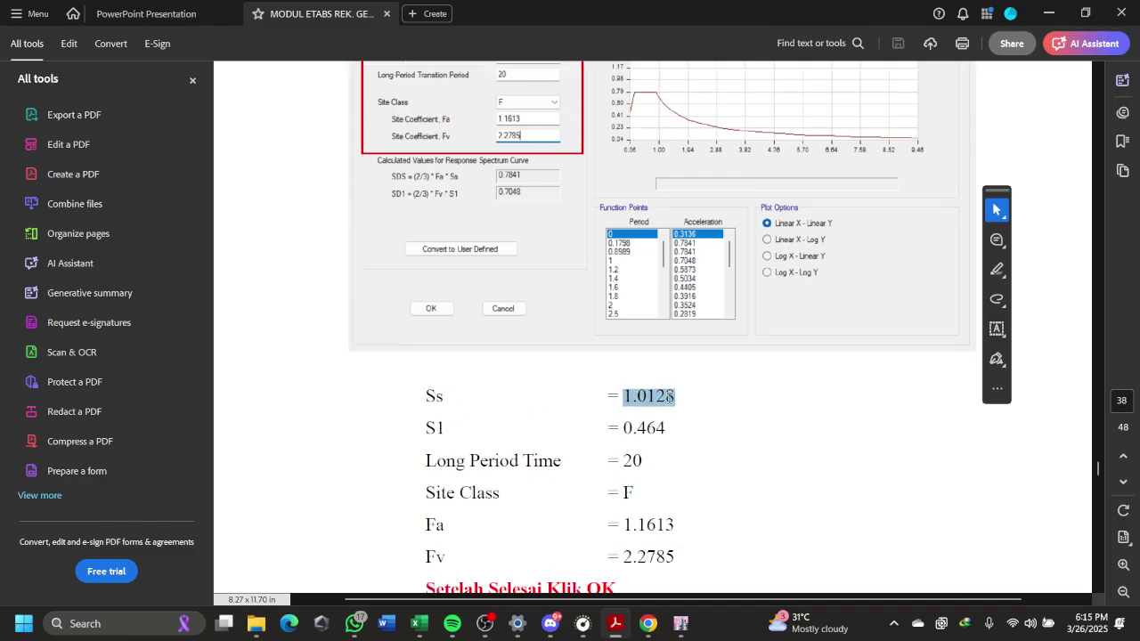
pyautogui.hotkey('alt', 'Tab')
pyautogui.doubleClick(614, 214)
pyautogui.click(608, 231)
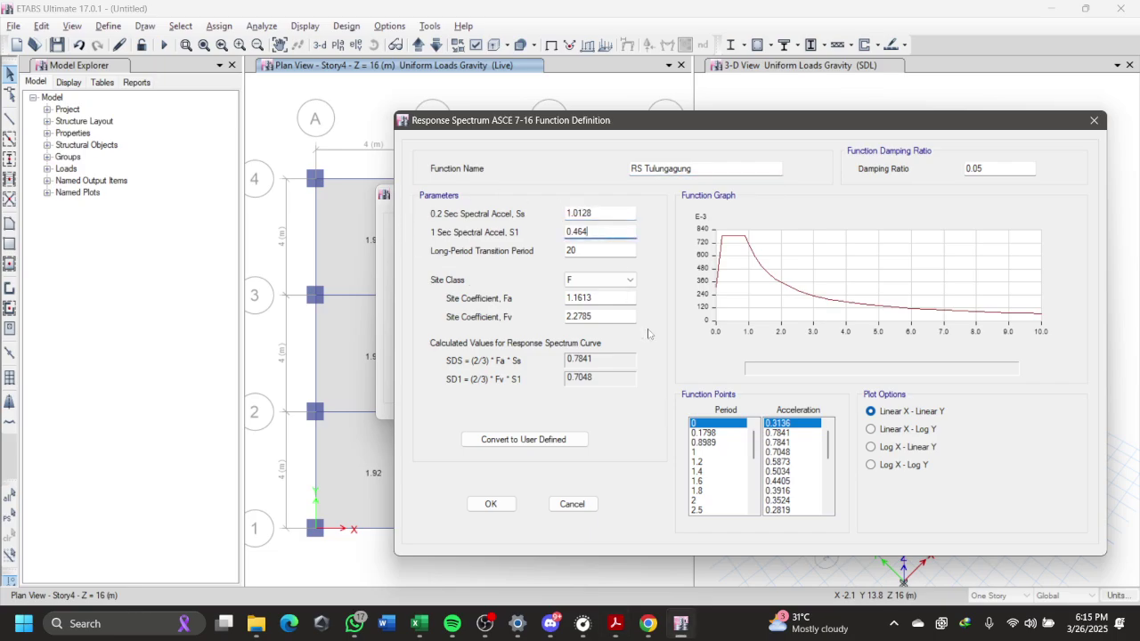
pyautogui.hotkey('alt', 'Tab')
pyautogui.click(644, 441)
pyautogui.hotkey('alt', 'Tab')
pyautogui.write('0.464')
# Step: Copy the Fa value 1.1613 from the module PDF into the Fa site coefficient of RS Tulungagung in ETABS
pyautogui.hotkey('alt', 'Tab')
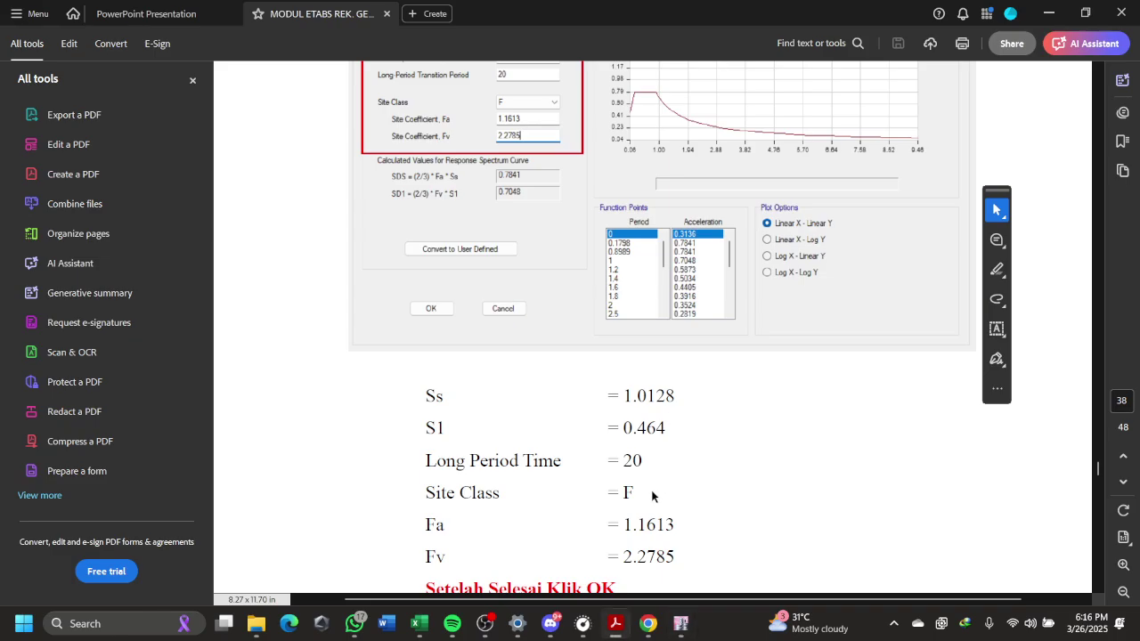
pyautogui.moveTo(624, 526); pyautogui.dragTo(671, 525)
pyautogui.hotkey('ctrl', 'c')
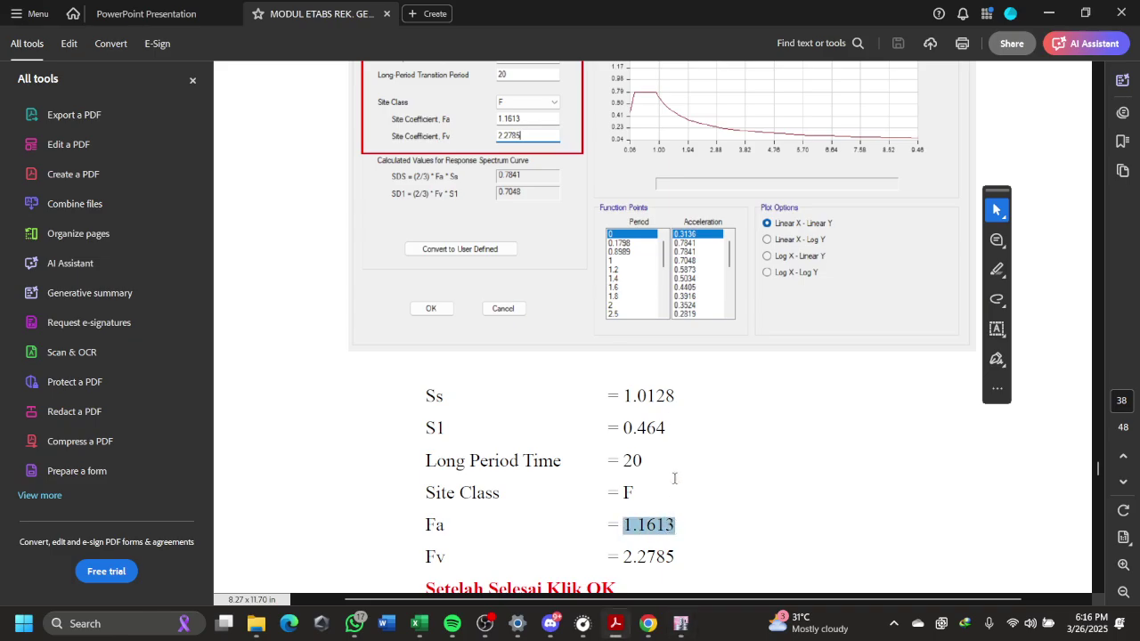
pyautogui.hotkey('alt', 'Tab')
pyautogui.doubleClick(595, 301)
pyautogui.hotkey('ctrl', 'v')
# Step: Copy the Fv value 2.2785 from the module PDF into the Fv site coefficient of RS Tulungagung in ETABS
pyautogui.hotkey('alt', 'Tab')
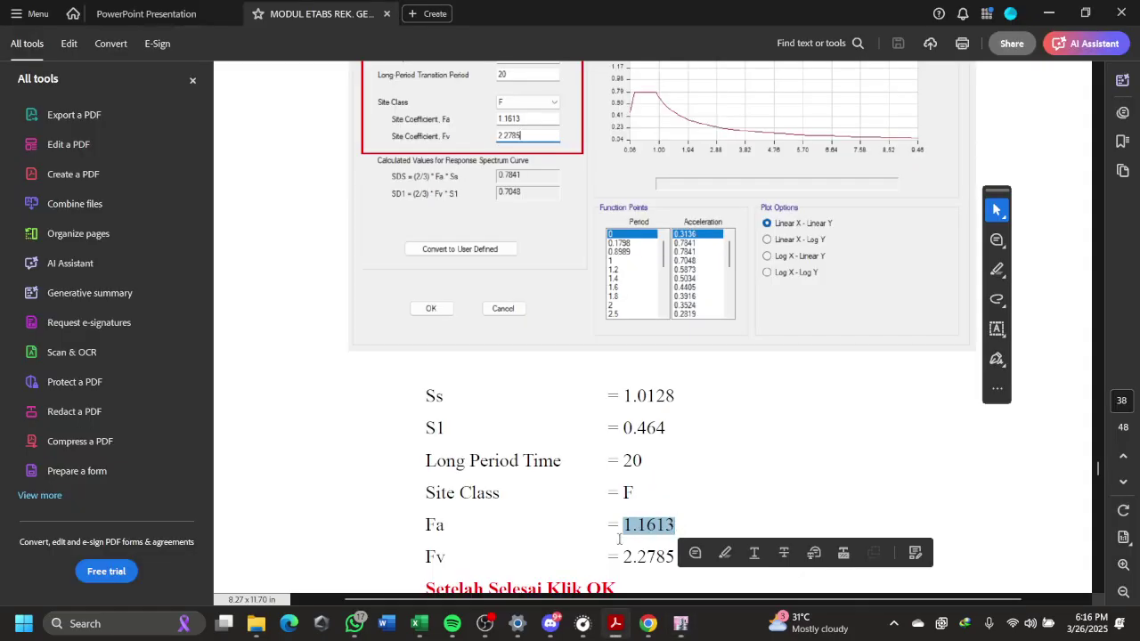
pyautogui.scroll(-1, 626, 536)
pyautogui.moveTo(624, 502); pyautogui.dragTo(681, 506)
pyautogui.hotkey('ctrl', 'c')
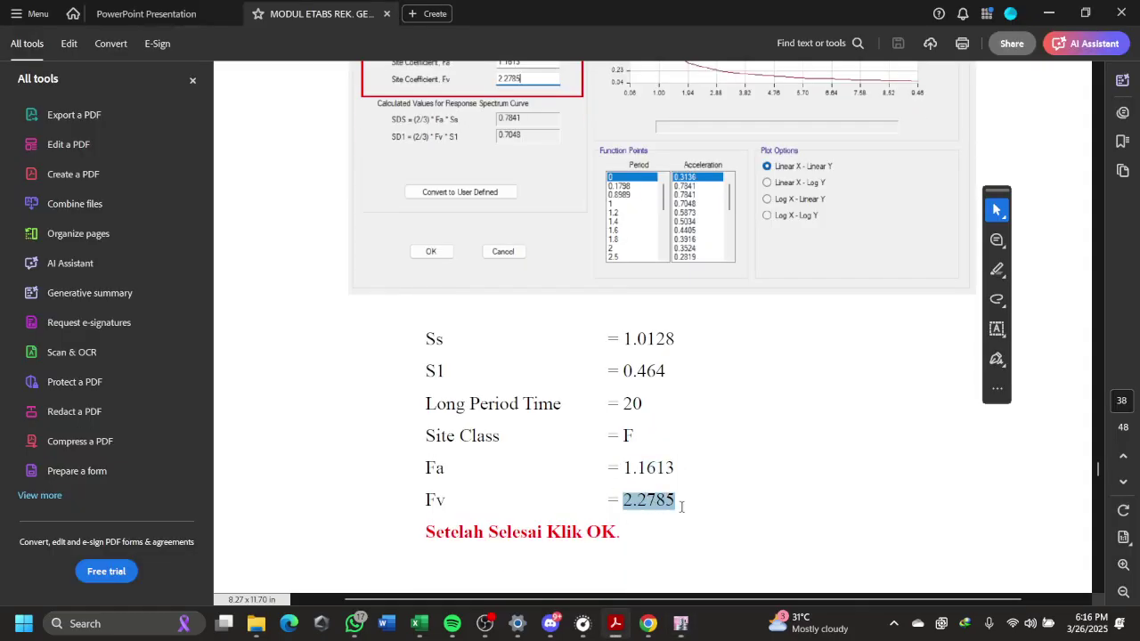
pyautogui.hotkey('alt', 'Tab')
pyautogui.doubleClick(598, 316)
pyautogui.hotkey('ctrl', 'v')
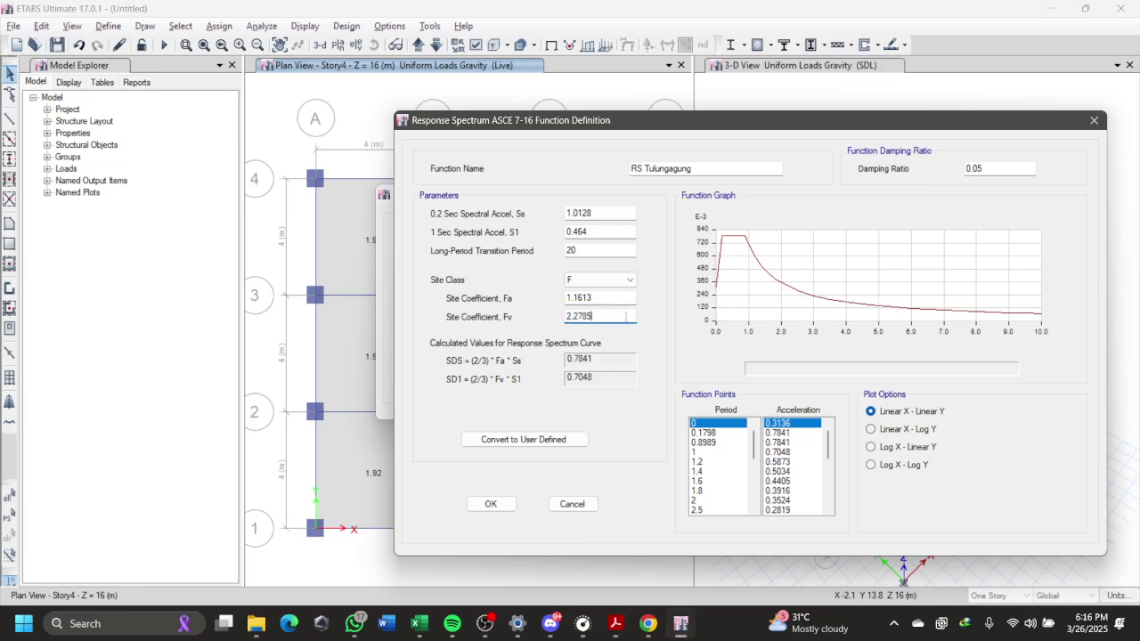
# Step: Recheck the RS Tulungagung parameters, accept the function definition and close the response spectrum function list
pyautogui.click(613, 297)
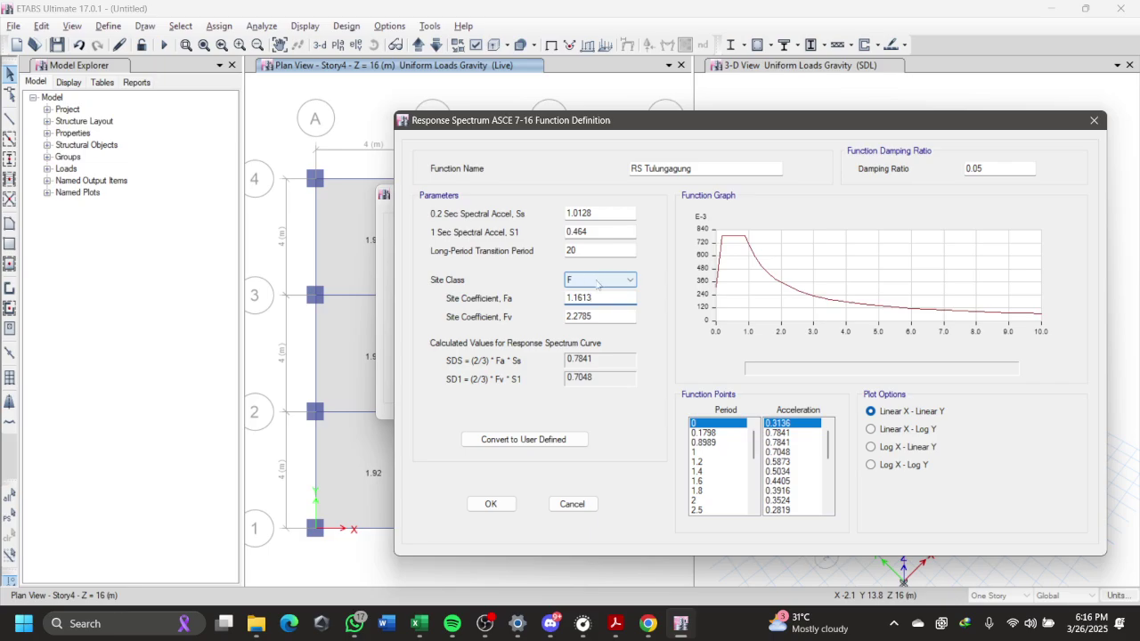
pyautogui.hotkey('shift', 'Tab')
pyautogui.hotkey('shift', 'Tab')
pyautogui.hotkey('shift', 'Tab')
pyautogui.hotkey('shift', 'Tab')
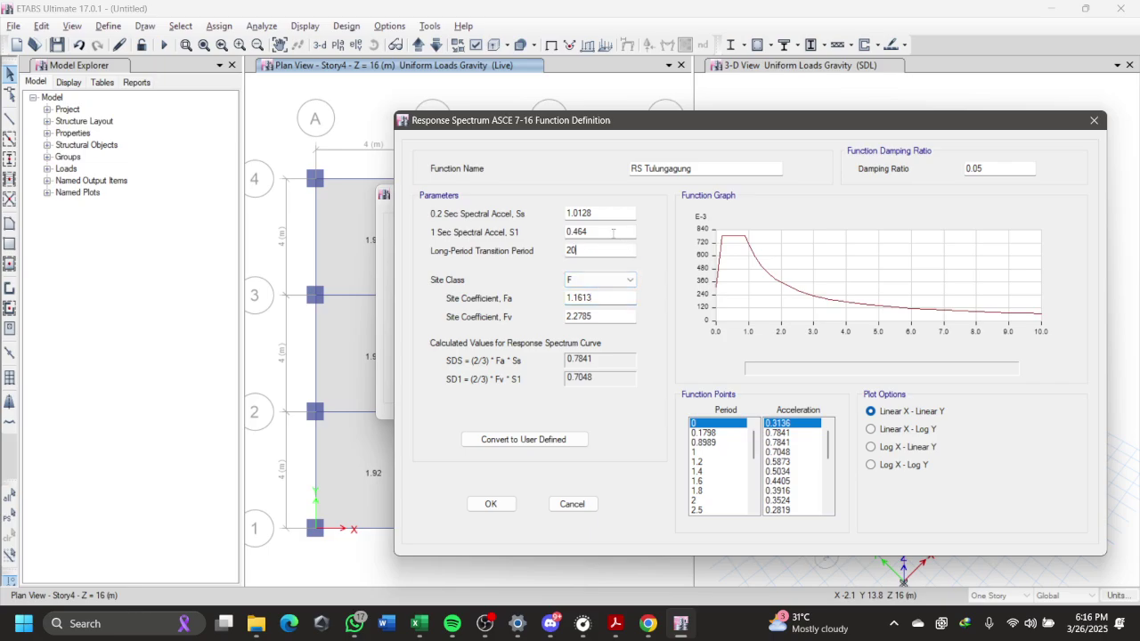
pyautogui.click(489, 504)
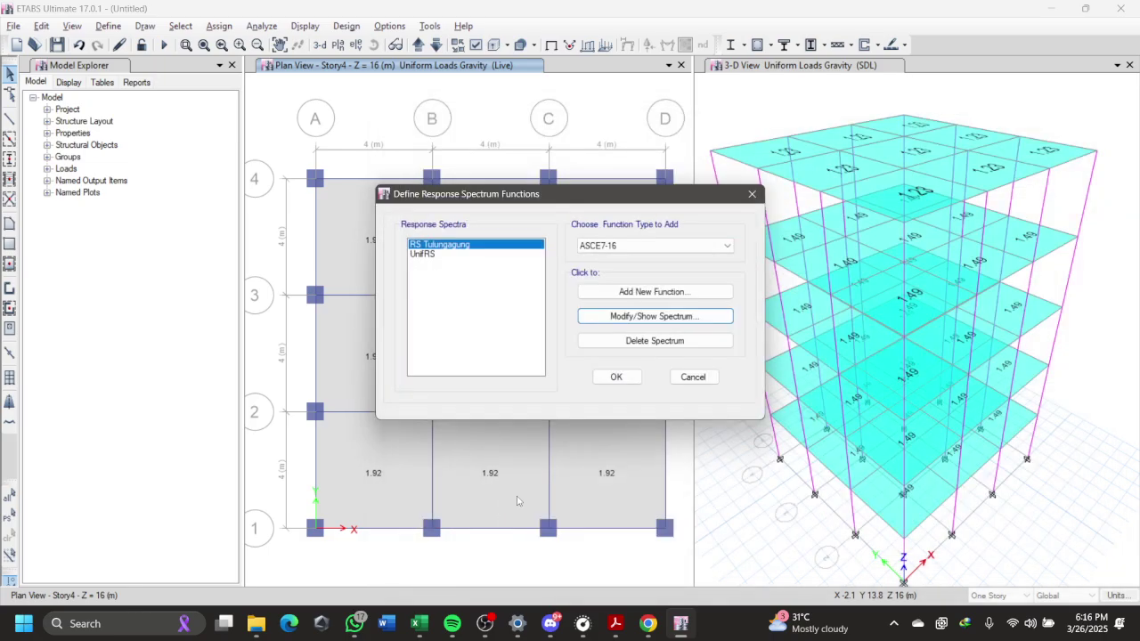
pyautogui.click(440, 254)
pyautogui.click(506, 244)
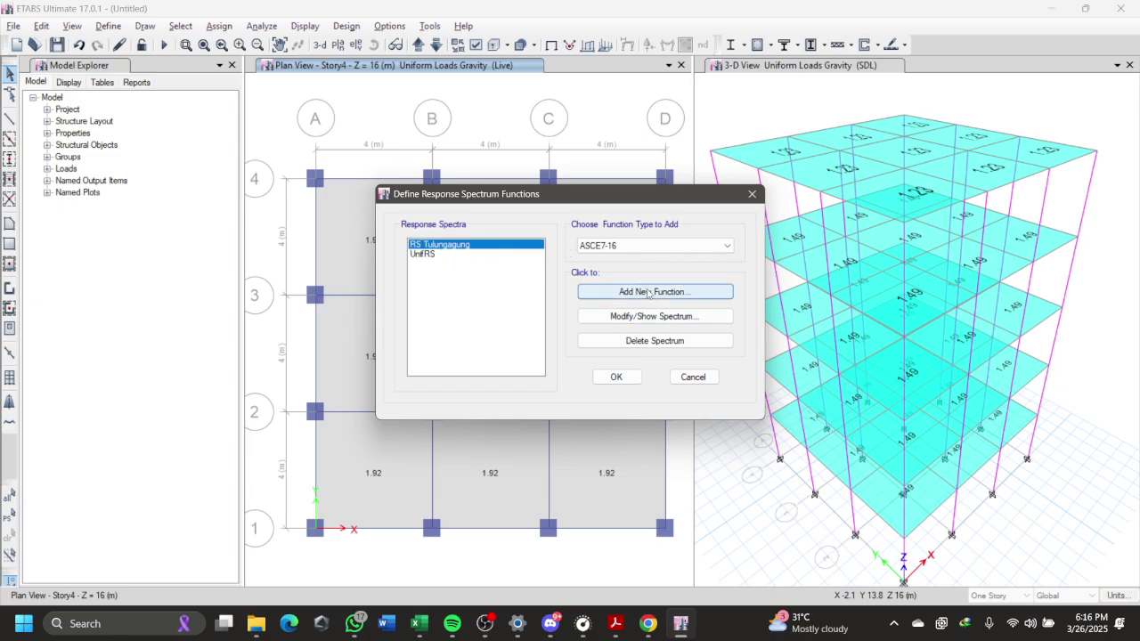
pyautogui.click(617, 377)
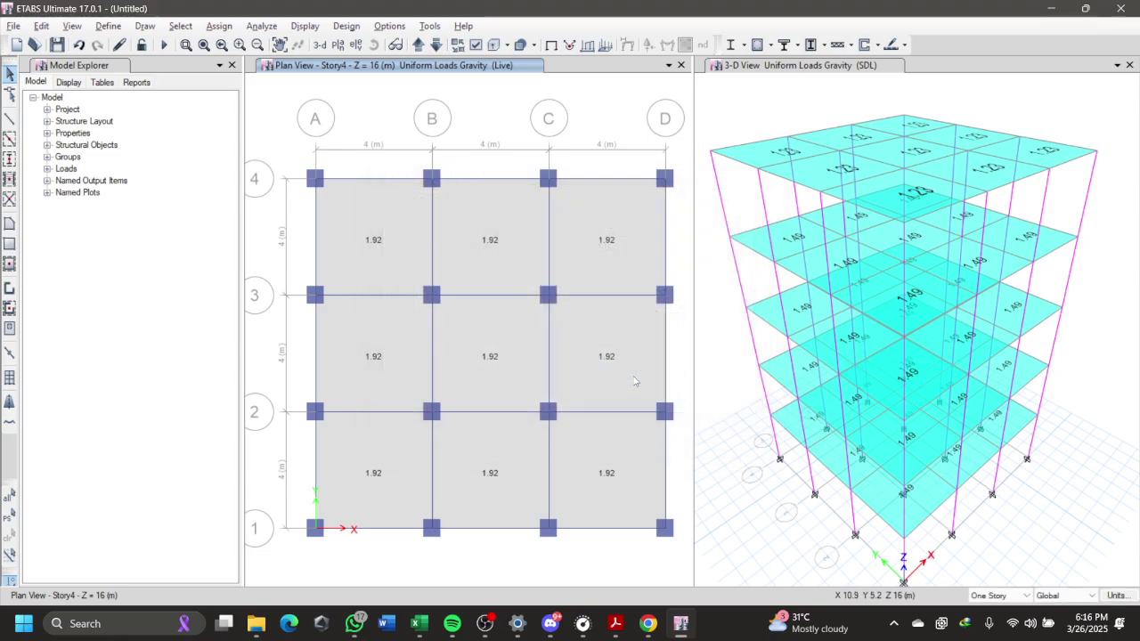
# Step: Open the load pattern definitions and go through the existing Dead and SDL patterns
pyautogui.click(108, 27)
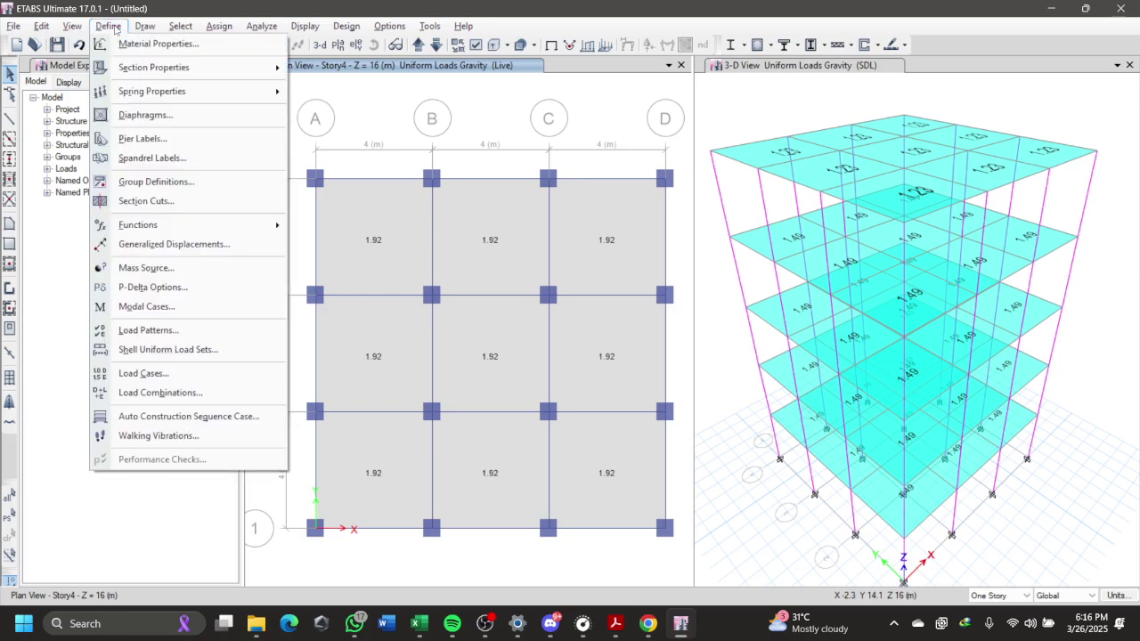
pyautogui.click(226, 330)
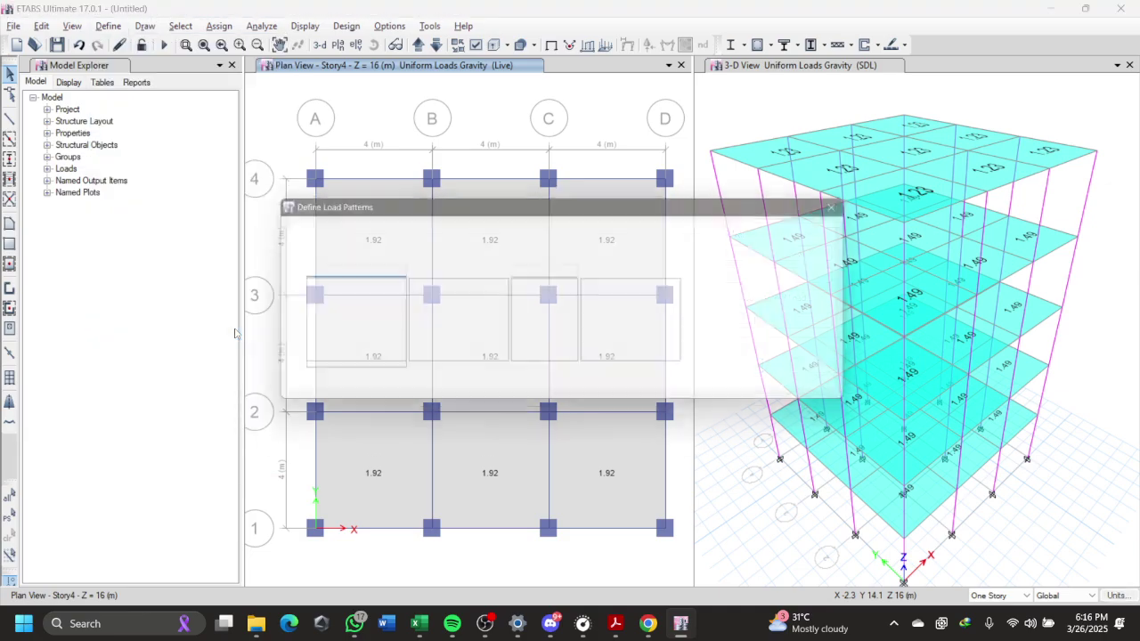
pyautogui.click(319, 304)
pyautogui.click(321, 295)
pyautogui.click(321, 306)
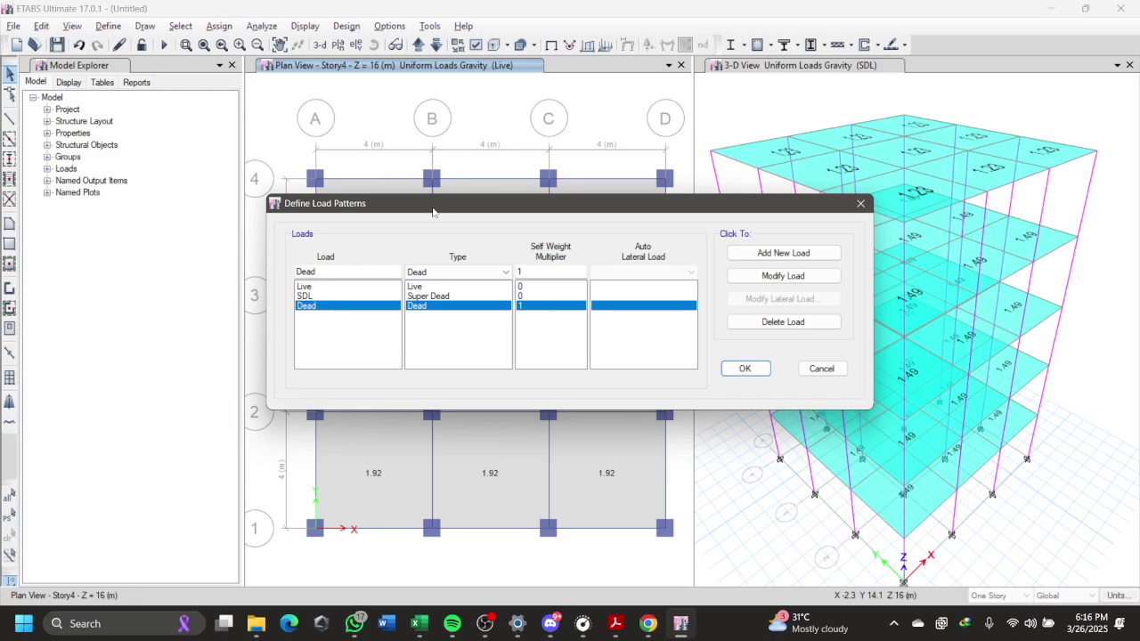
# Step: Add a load pattern named Quake X of type Seismic with ASCE 7-16 as its auto lateral load
pyautogui.doubleClick(322, 272)
pyautogui.press('BackSpace')
pyautogui.click(480, 273)
pyautogui.click(424, 347)
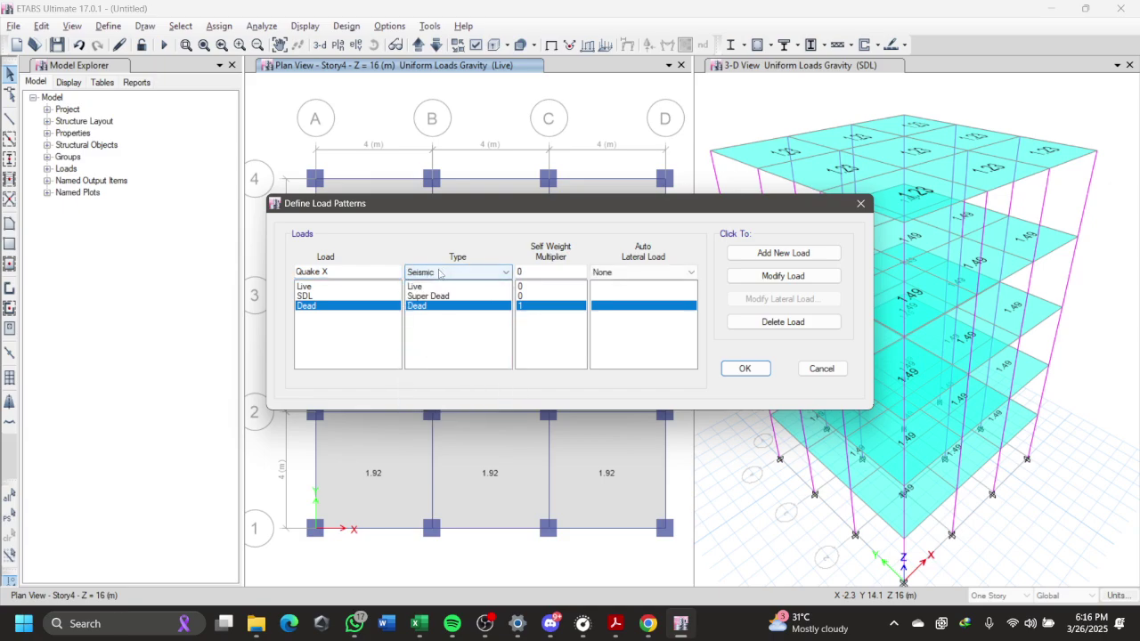
pyautogui.click(638, 274)
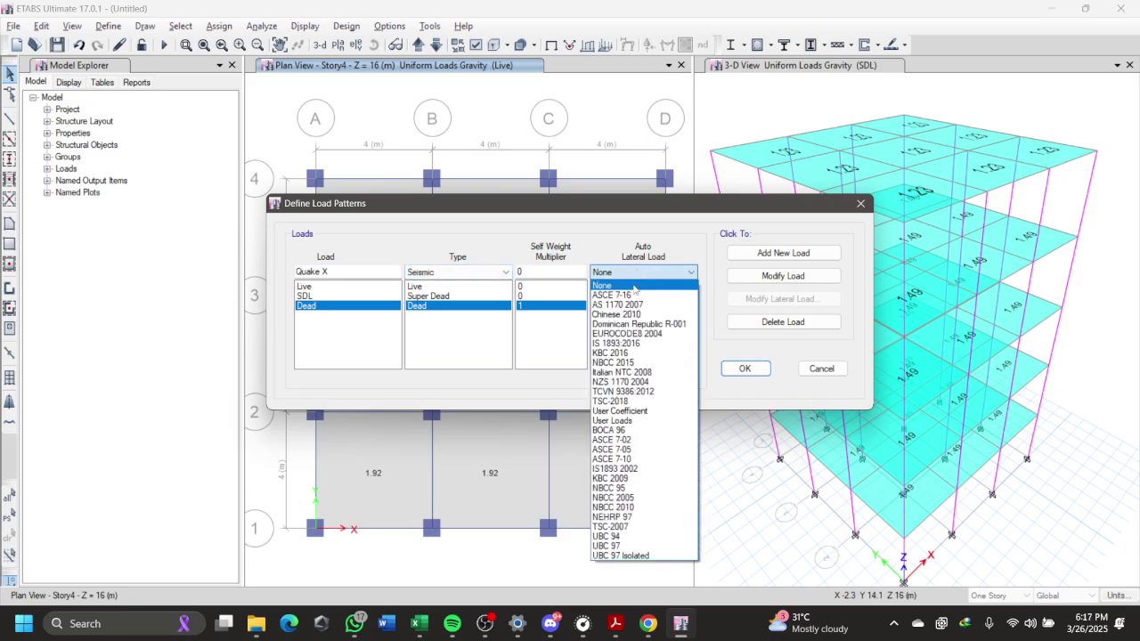
pyautogui.click(629, 297)
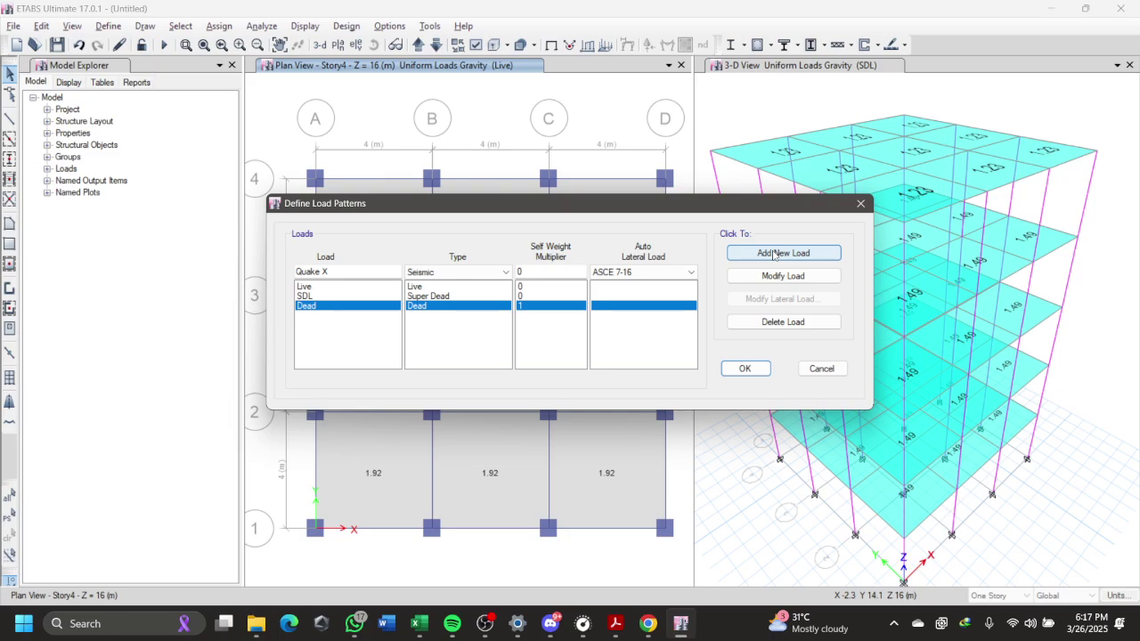
pyautogui.click(774, 254)
# Step: Open the lateral load settings of Quake X and exclude all three Y direction and eccentricity options
pyautogui.click(525, 306)
pyautogui.click(331, 316)
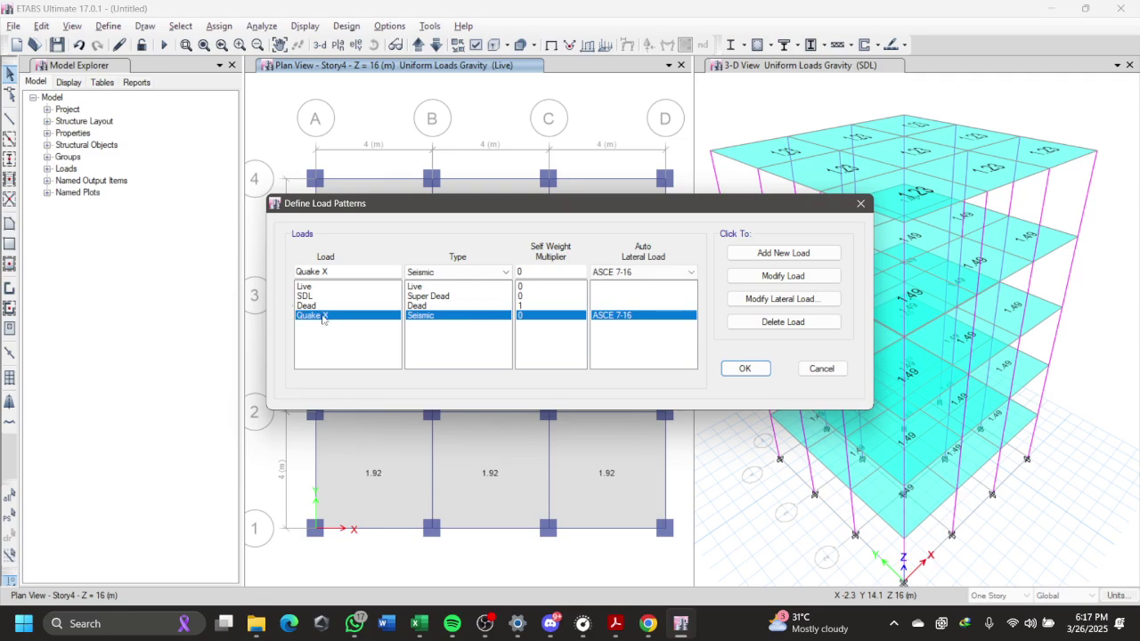
pyautogui.click(823, 302)
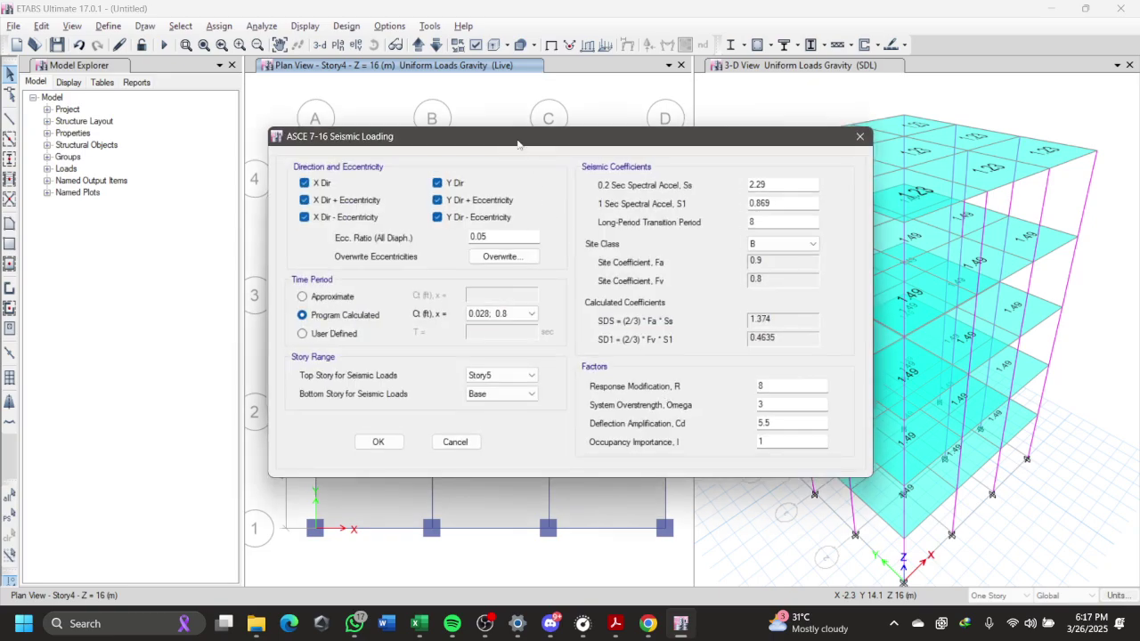
pyautogui.moveTo(509, 138); pyautogui.dragTo(651, 151)
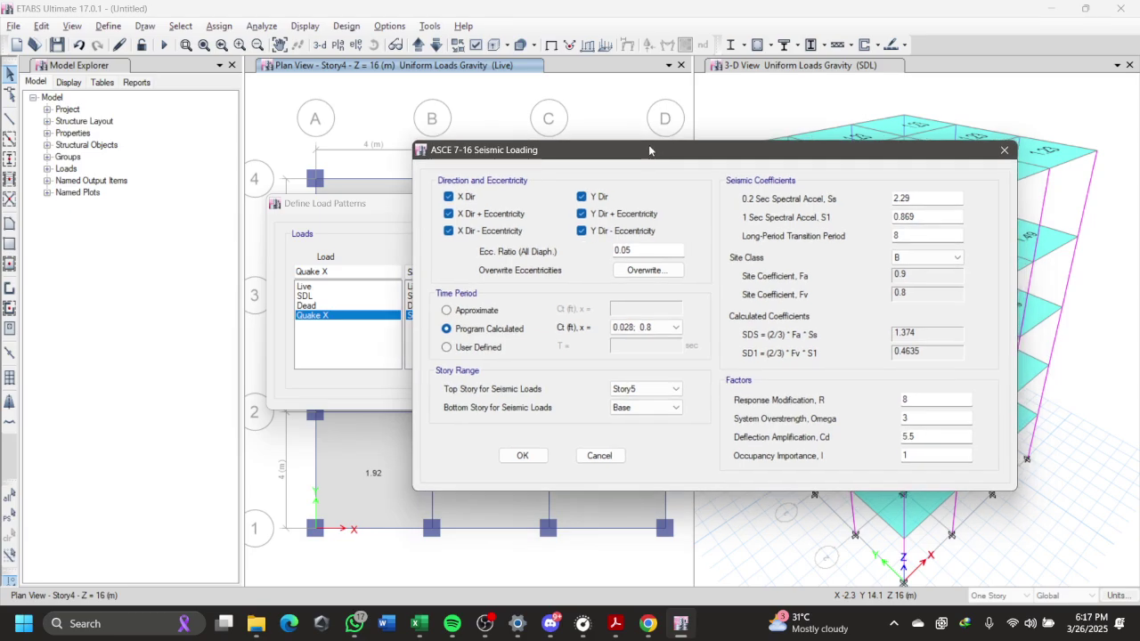
pyautogui.click(582, 196)
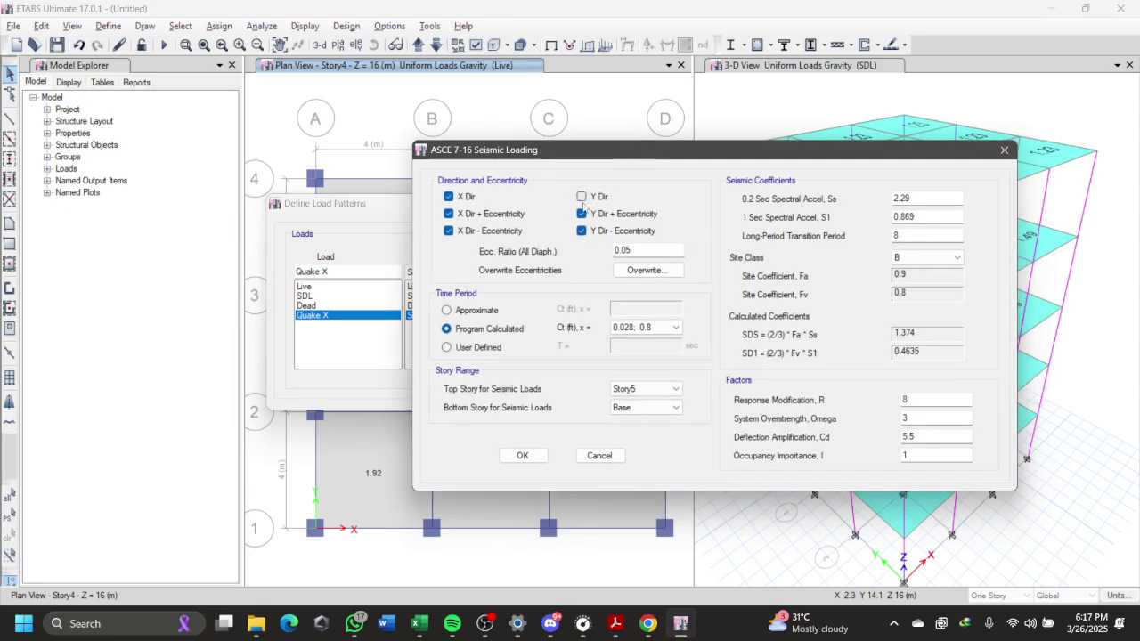
pyautogui.click(582, 213)
pyautogui.click(582, 229)
# Step: Switch to the module PDF and read the direction, seismic coefficient, factor and time period settings for Quake X
pyautogui.hotkey('alt', 'Tab')
pyautogui.scroll(-10, 629, 401)
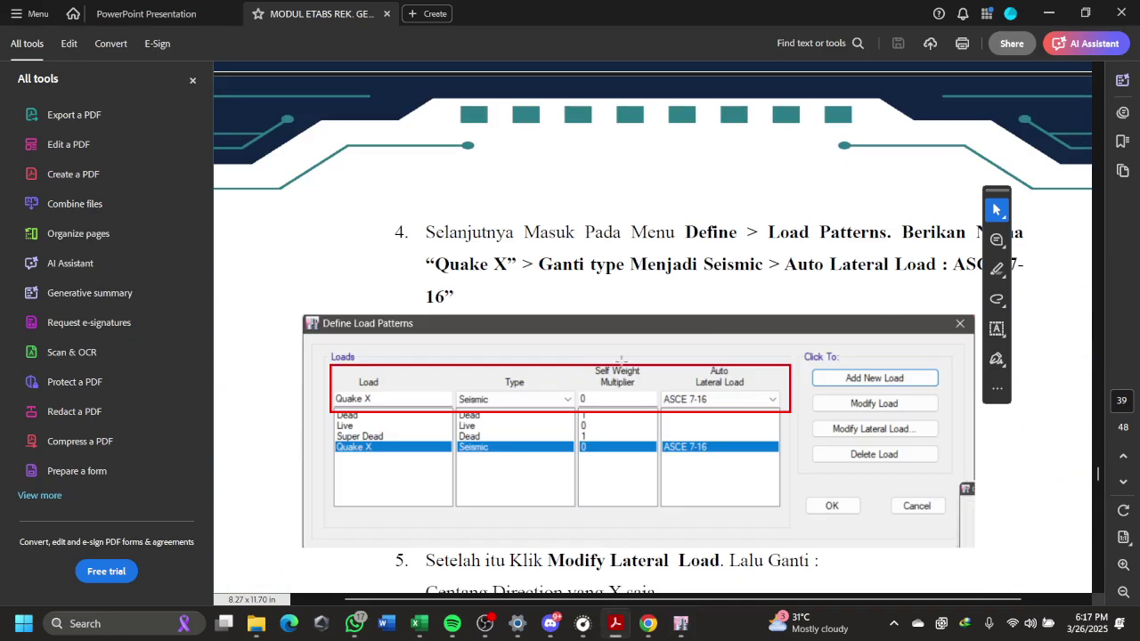
pyautogui.scroll(-3, 570, 303)
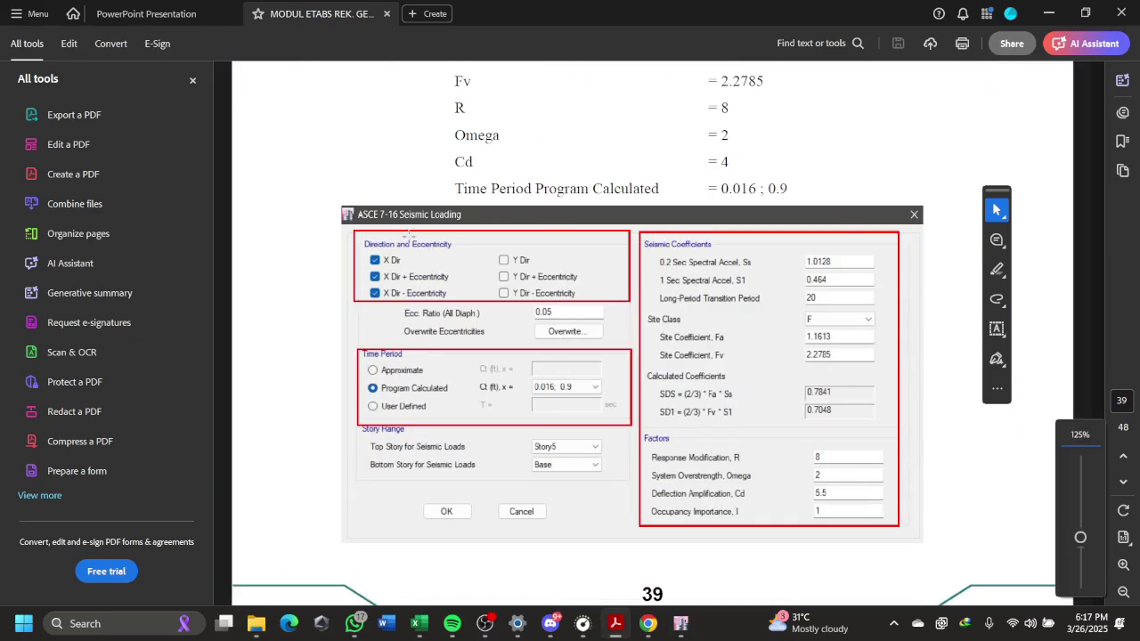
pyautogui.scroll(2, 522, 260)
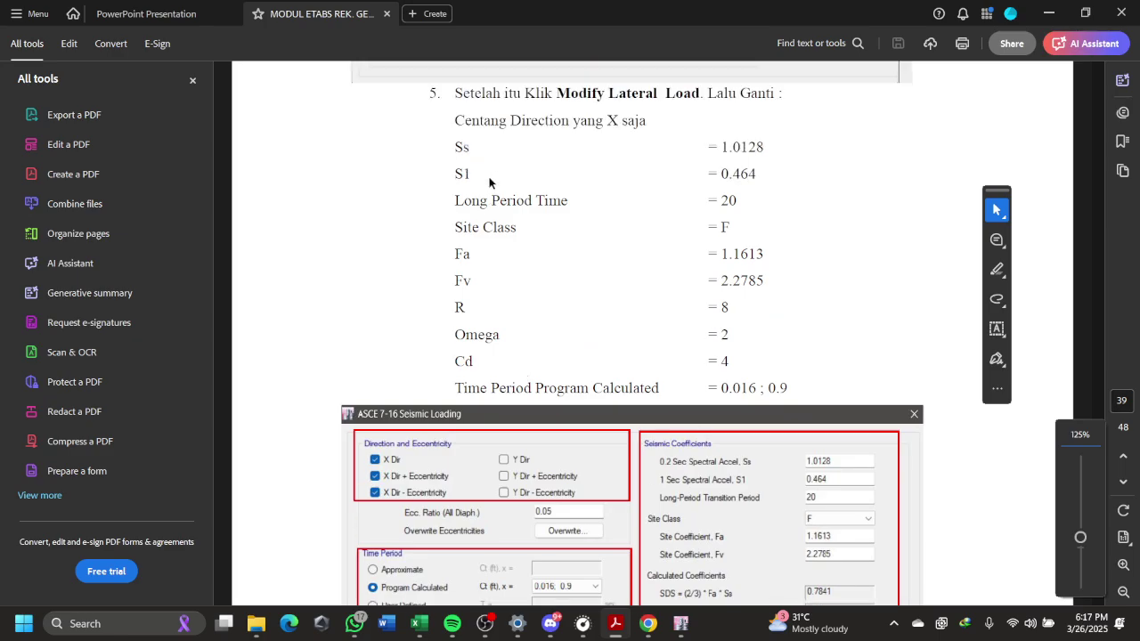
pyautogui.scroll(-1, 501, 285)
pyautogui.scroll(-2, 577, 357)
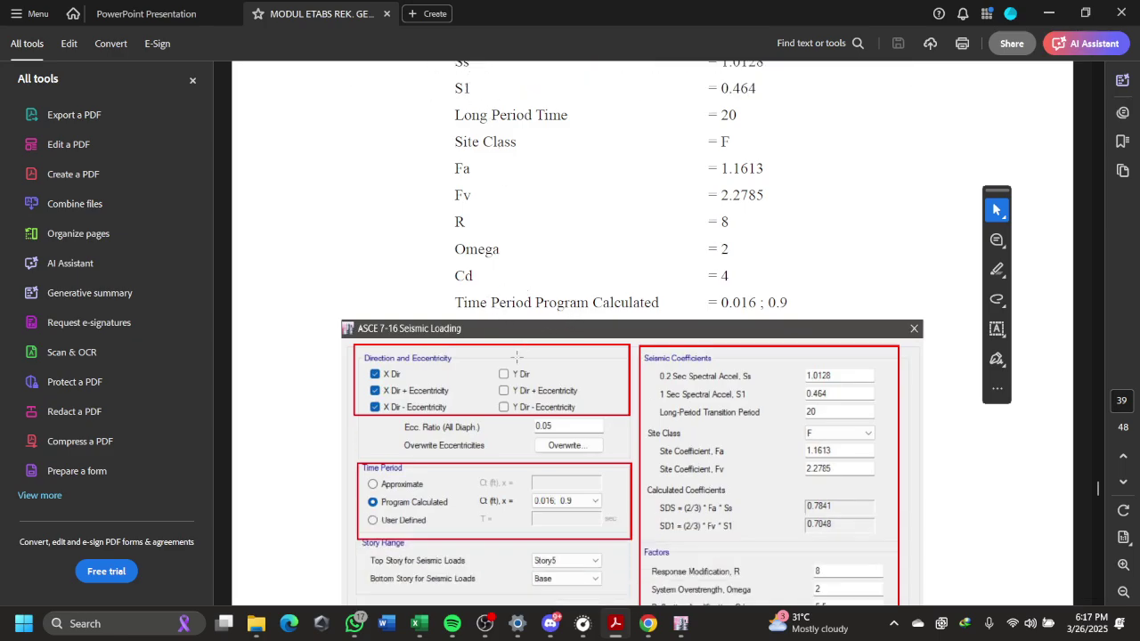
pyautogui.scroll(2, 700, 283)
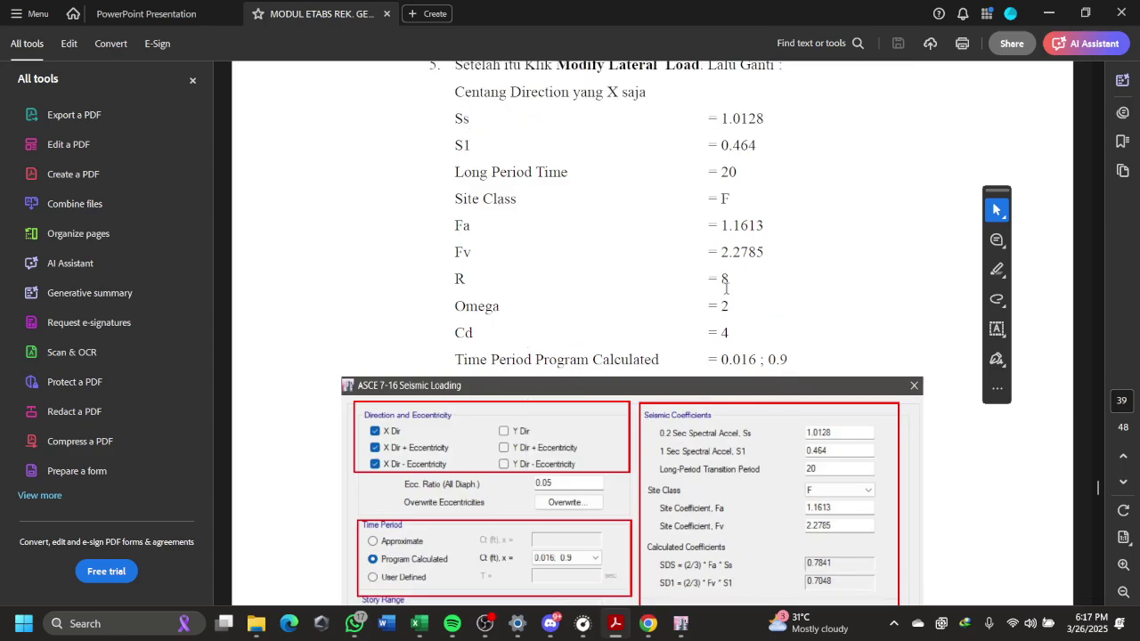
# Step: Copy the Ss value 1.0128 from the module PDF into the 0.2 sec spectral acceleration of Quake X in ETABS
pyautogui.moveTo(722, 118); pyautogui.dragTo(763, 116)
pyautogui.hotkey('ctrl', 'c')
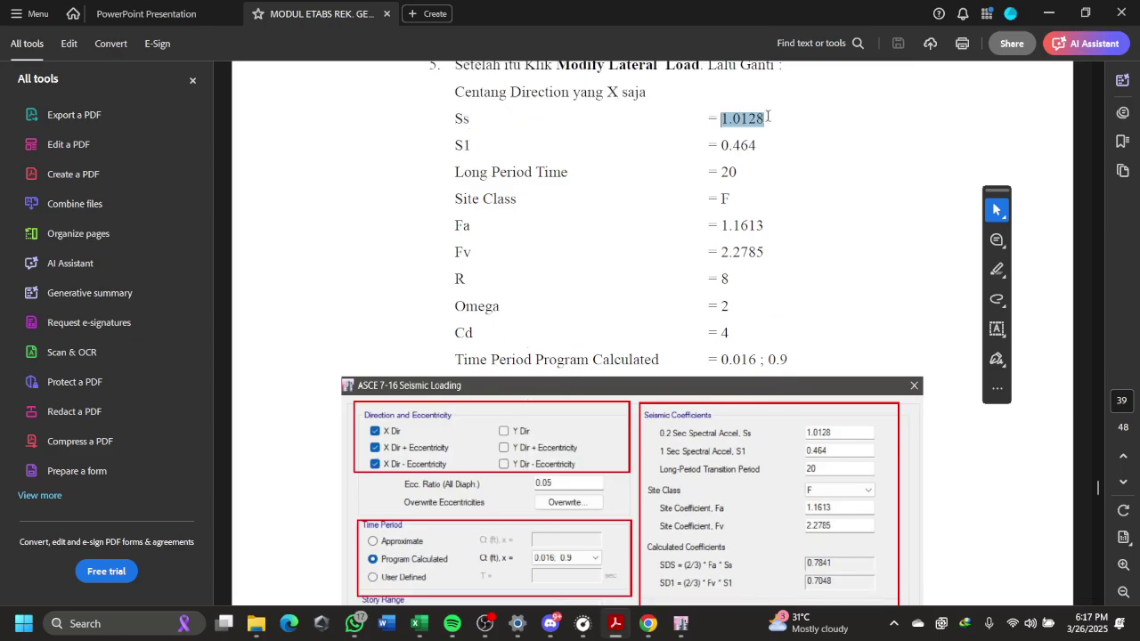
pyautogui.hotkey('alt', 'Tab')
pyautogui.doubleClick(912, 197)
pyautogui.hotkey('ctrl', 'v')
# Step: Set the Quake X S1 spectral acceleration to 0.464 and the long-period transition period to 20, following the module PDF
pyautogui.hotkey('alt', 'Tab')
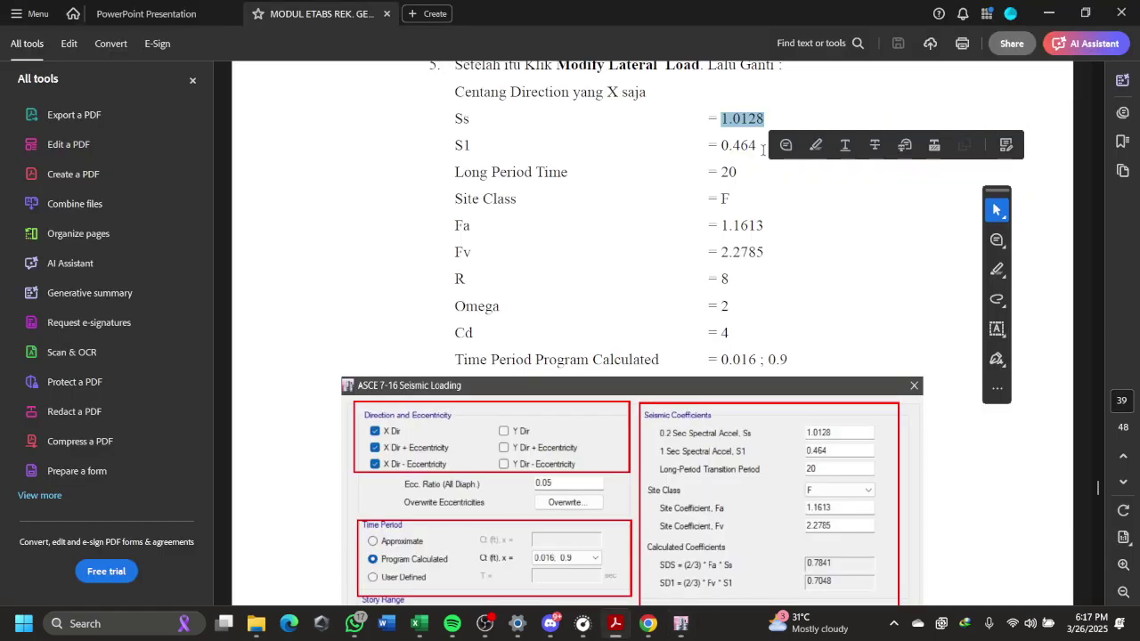
pyautogui.moveTo(722, 145); pyautogui.dragTo(756, 150)
pyautogui.hotkey('alt', 'Tab')
pyautogui.doubleClick(912, 216)
pyautogui.hotkey('alt', 'Tab')
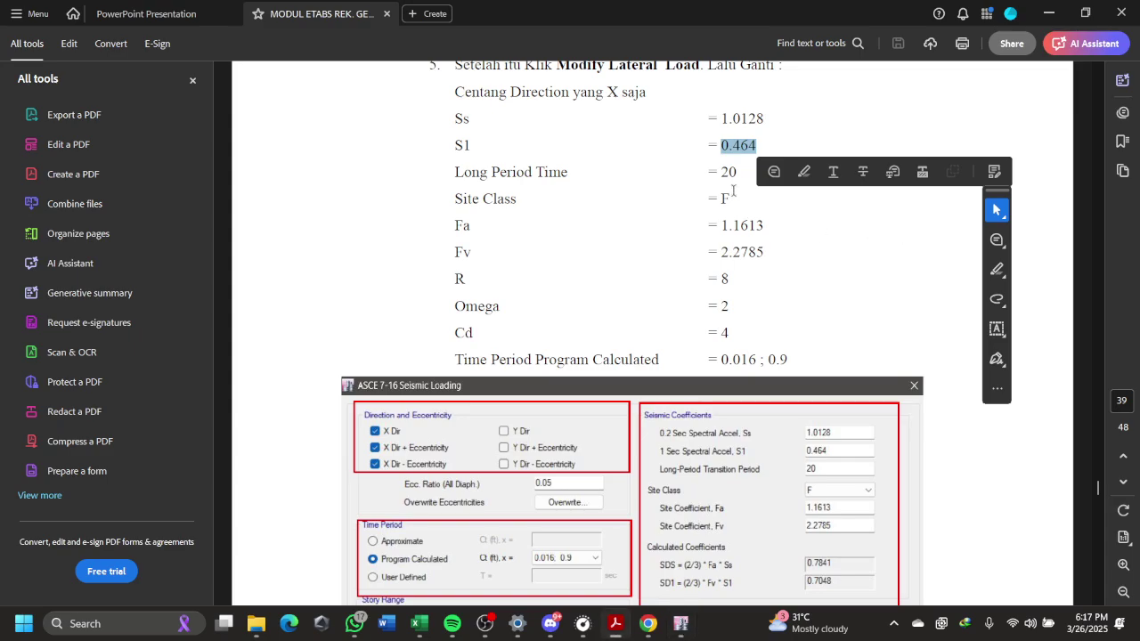
pyautogui.hotkey('alt', 'Tab')
pyautogui.doubleClick(913, 236)
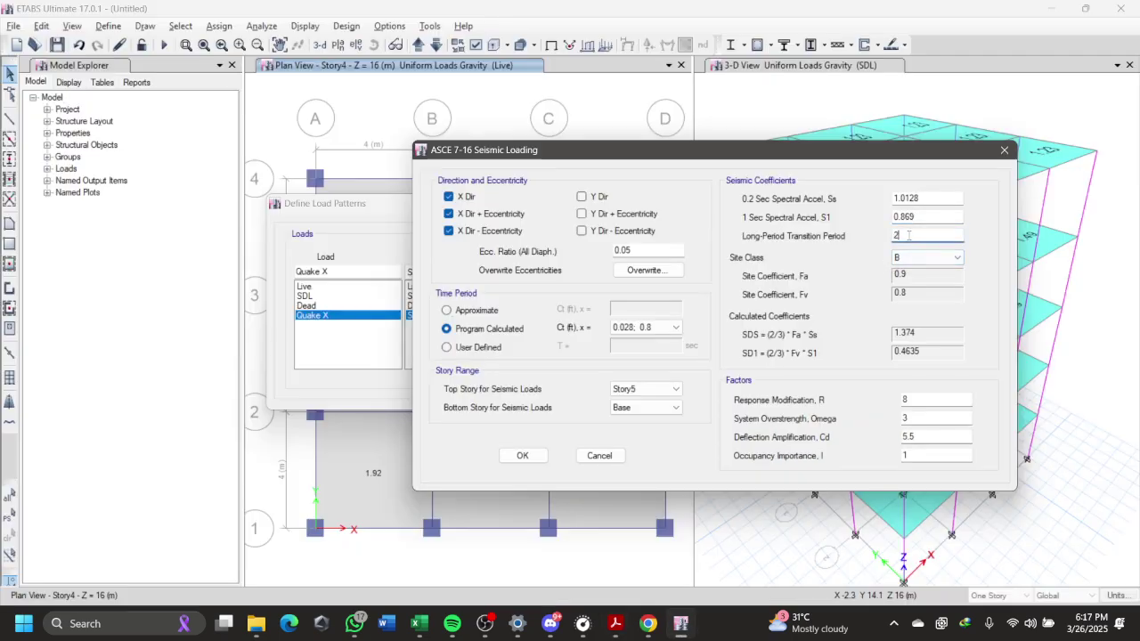
pyautogui.hotkey('alt', 'Tab')
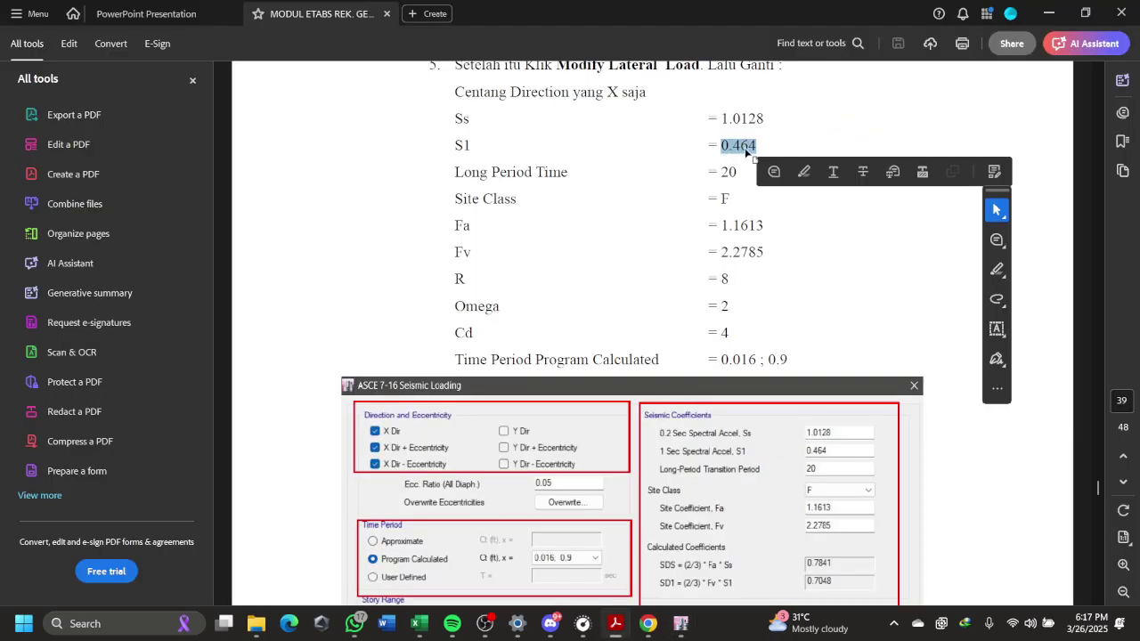
pyautogui.hotkey('alt', 'Tab')
pyautogui.doubleClick(904, 217)
pyautogui.write('0.464')
pyautogui.click(915, 234)
pyautogui.hotkey('alt', 'Tab')
pyautogui.hotkey('alt', 'Tab')
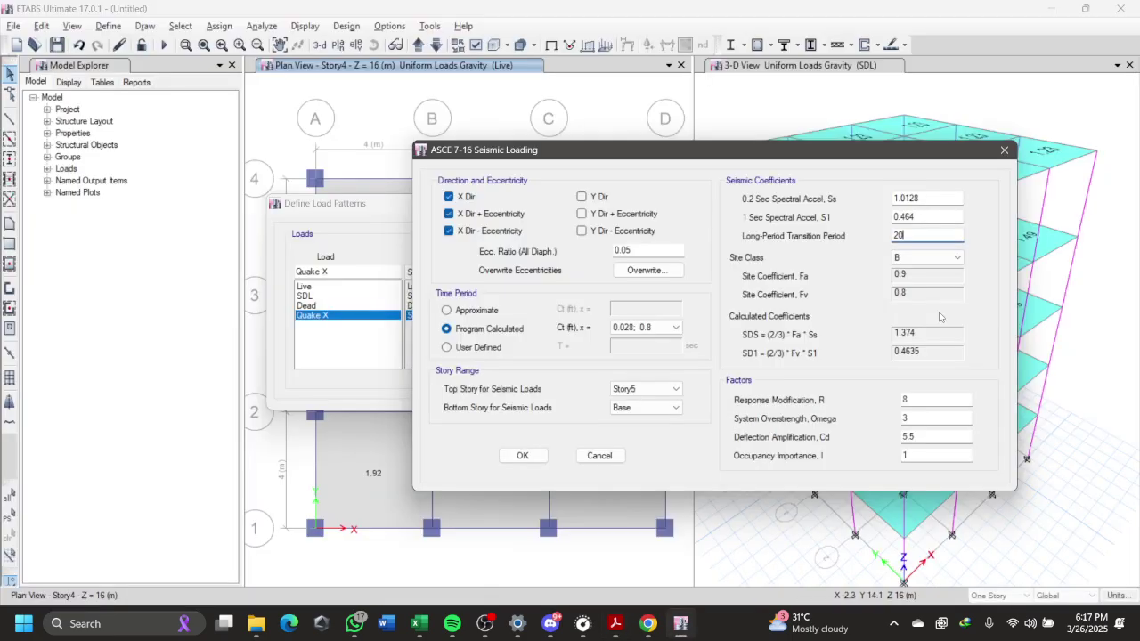
# Step: Set the Quake X site class to F and its Fa site coefficient to the module PDF's value of 1.1613
pyautogui.click(935, 257)
pyautogui.click(913, 324)
pyautogui.hotkey('alt', 'Tab')
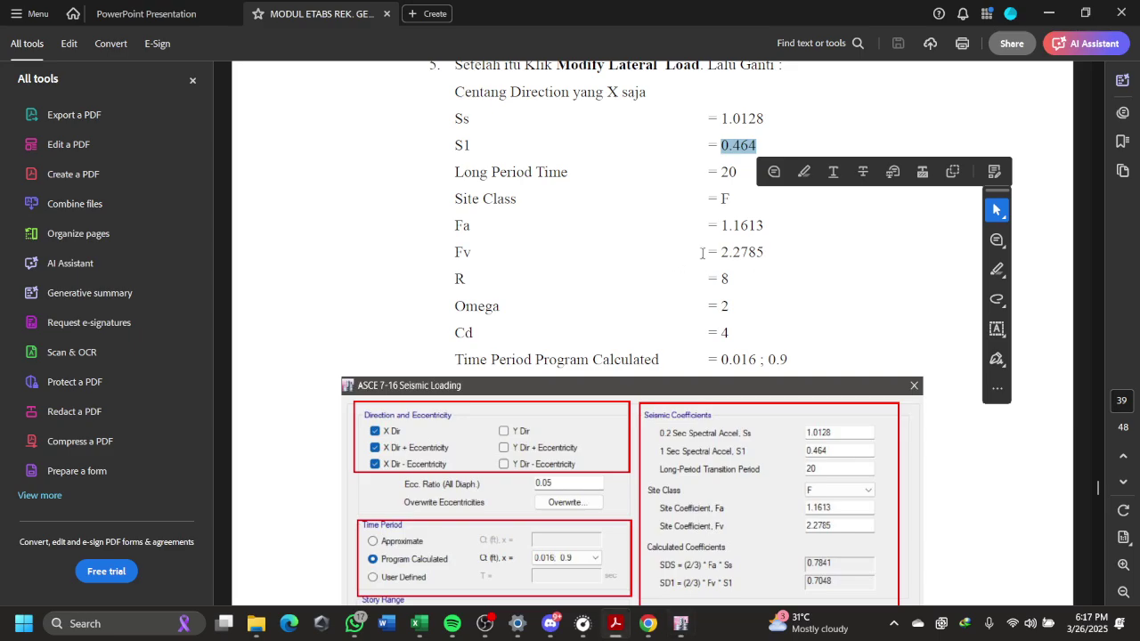
pyautogui.moveTo(722, 228); pyautogui.dragTo(771, 231)
pyautogui.hotkey('ctrl', 'c')
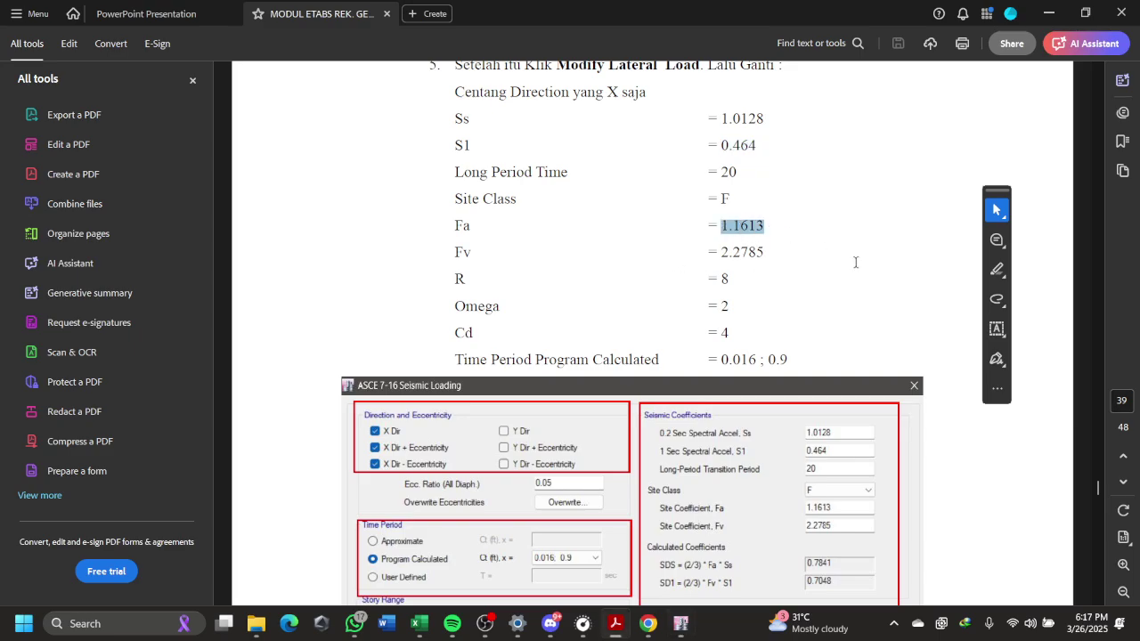
pyautogui.hotkey('alt', 'Tab')
pyautogui.moveTo(931, 276); pyautogui.dragTo(889, 294)
pyautogui.hotkey('ctrl', 'v')
# Step: Copy the Fv value 2.2785 from the module PDF into the Quake X site coefficient Fv in ETABS
pyautogui.hotkey('alt', 'Tab')
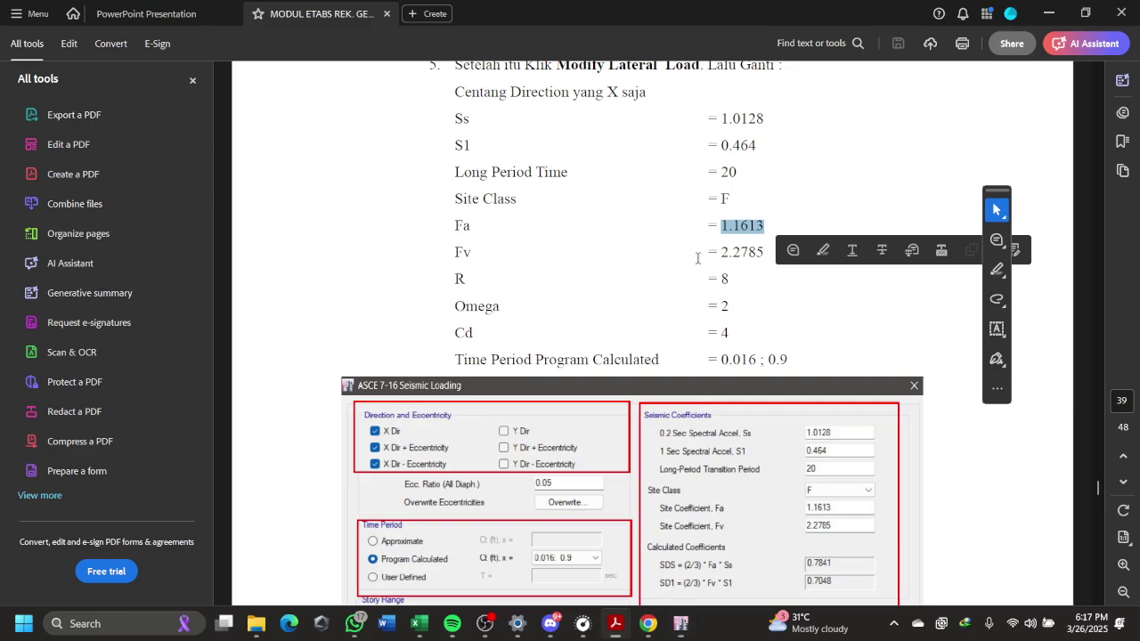
pyautogui.moveTo(725, 257)
pyautogui.mouseDown()
pyautogui.moveTo(773, 259)
pyautogui.moveTo(719, 255)
pyautogui.mouseUp()
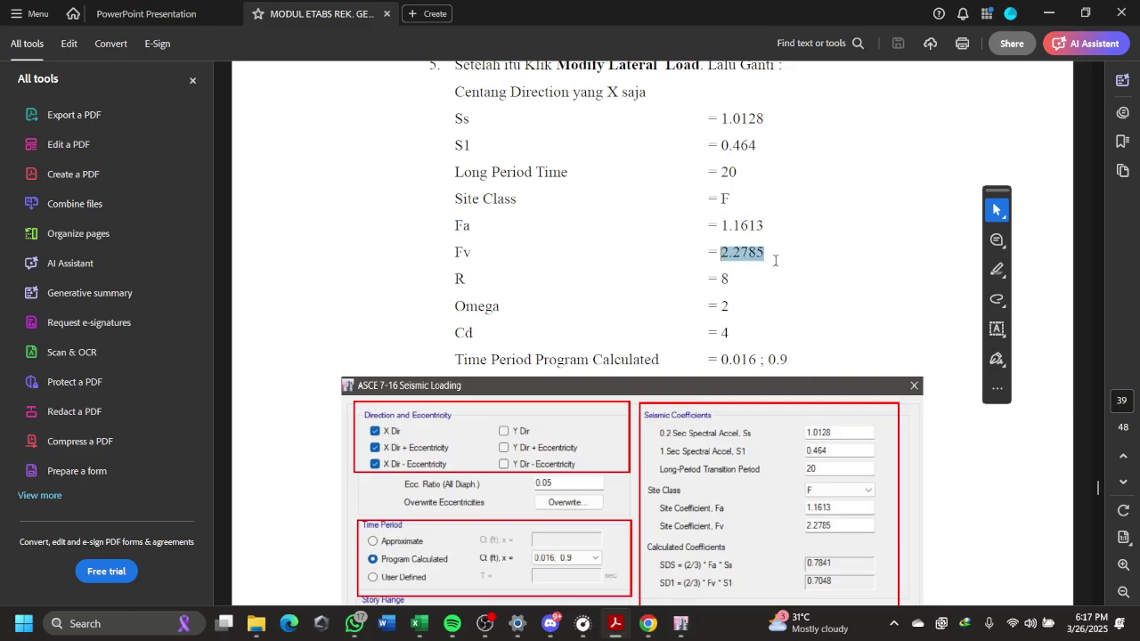
pyautogui.hotkey('ctrl', 'c')
pyautogui.hotkey('alt', 'Tab')
pyautogui.moveTo(934, 299); pyautogui.dragTo(889, 294)
pyautogui.hotkey('ctrl', 'v')
# Step: Set the Quake X system overstrength Omega to 2 and deflection amplification Cd to 4, following the module PDF
pyautogui.hotkey('alt', 'Tab')
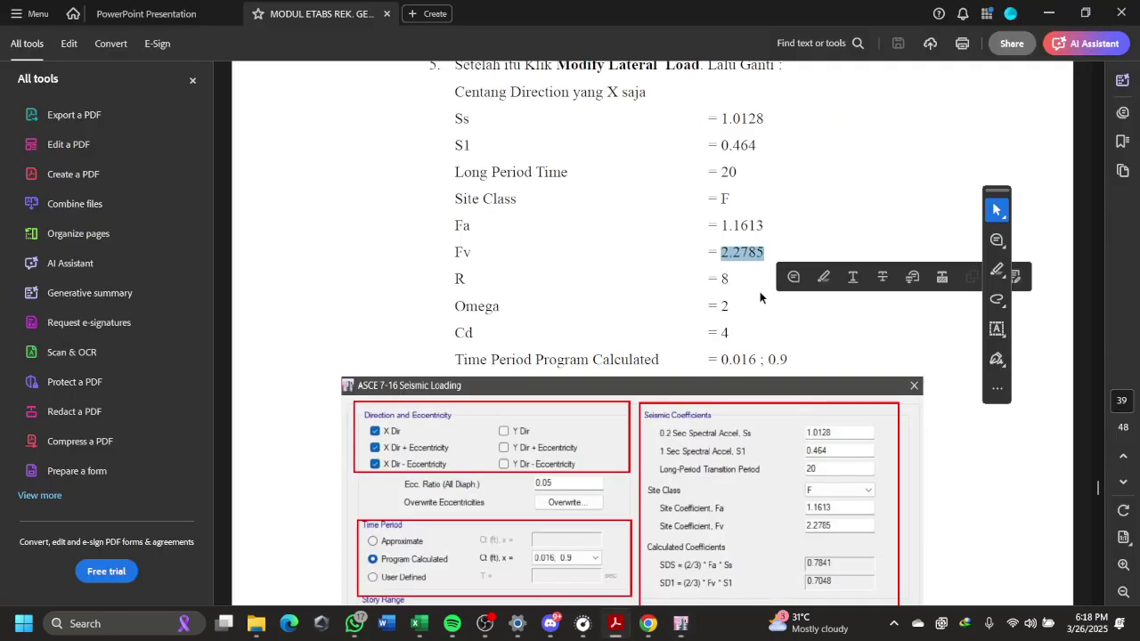
pyautogui.hotkey('alt', 'Tab')
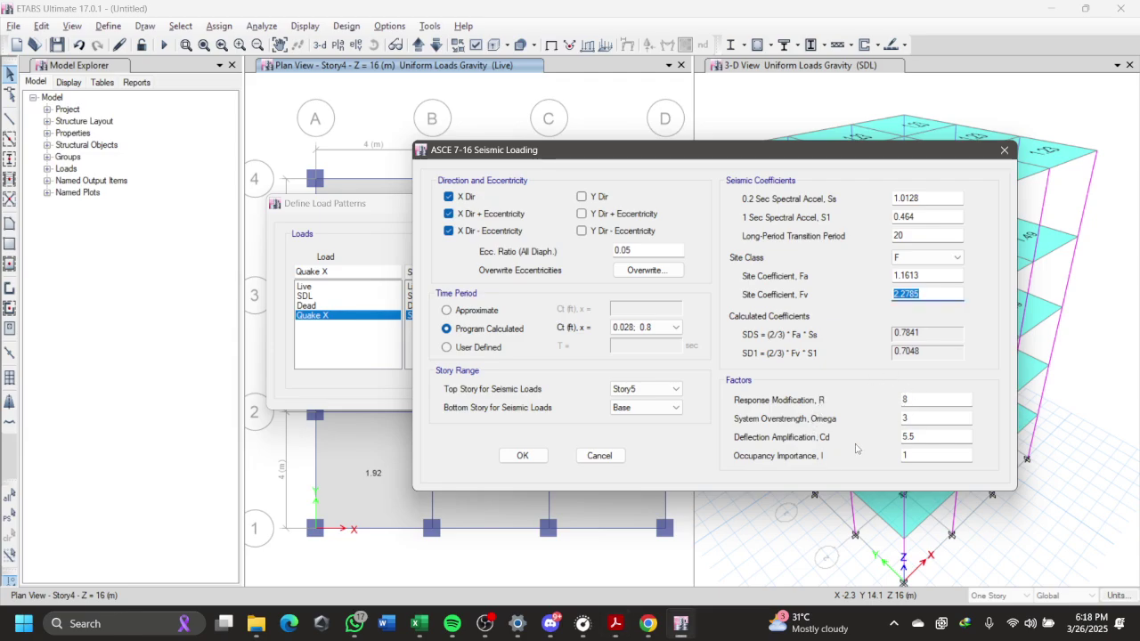
pyautogui.hotkey('alt', 'Tab')
pyautogui.hotkey('alt', 'Tab')
pyautogui.hotkey('alt', 'Tab')
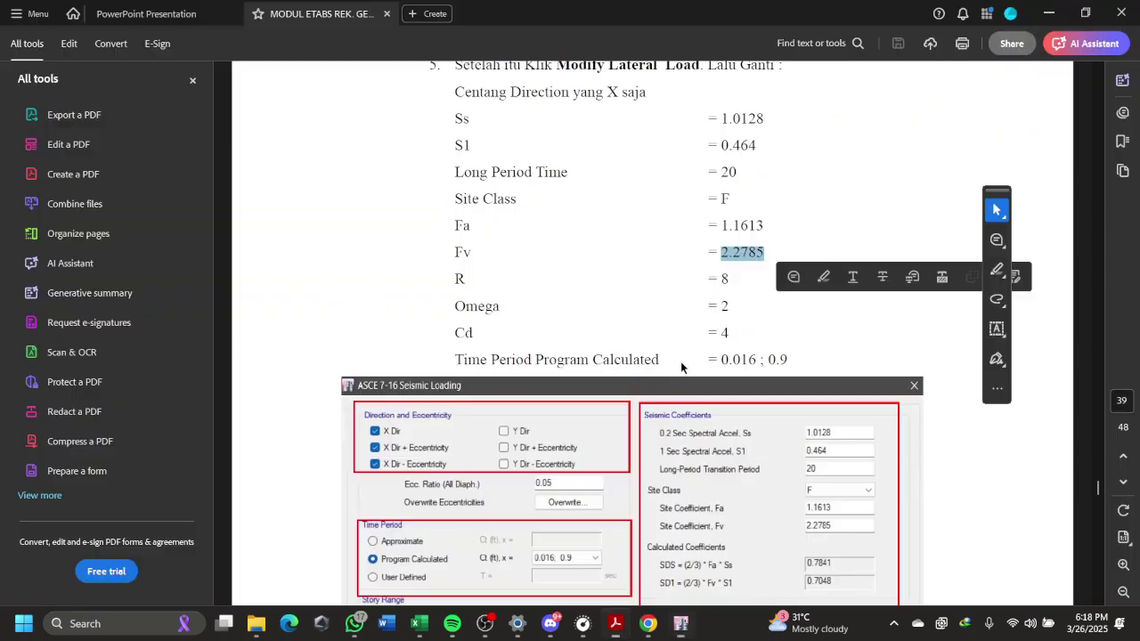
pyautogui.hotkey('alt', 'Tab')
pyautogui.doubleClick(922, 418)
pyautogui.hotkey('alt', 'Tab')
pyautogui.hotkey('alt', 'Tab')
pyautogui.doubleClick(928, 434)
pyautogui.write('4')
pyautogui.click(922, 457)
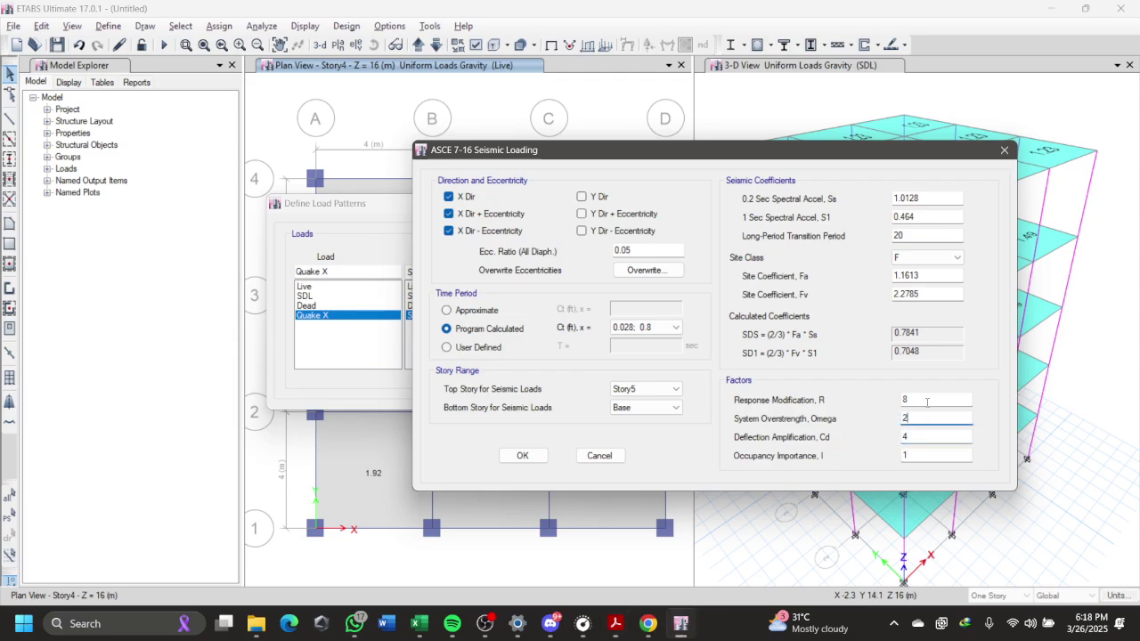
pyautogui.hotkey('alt', 'Tab')
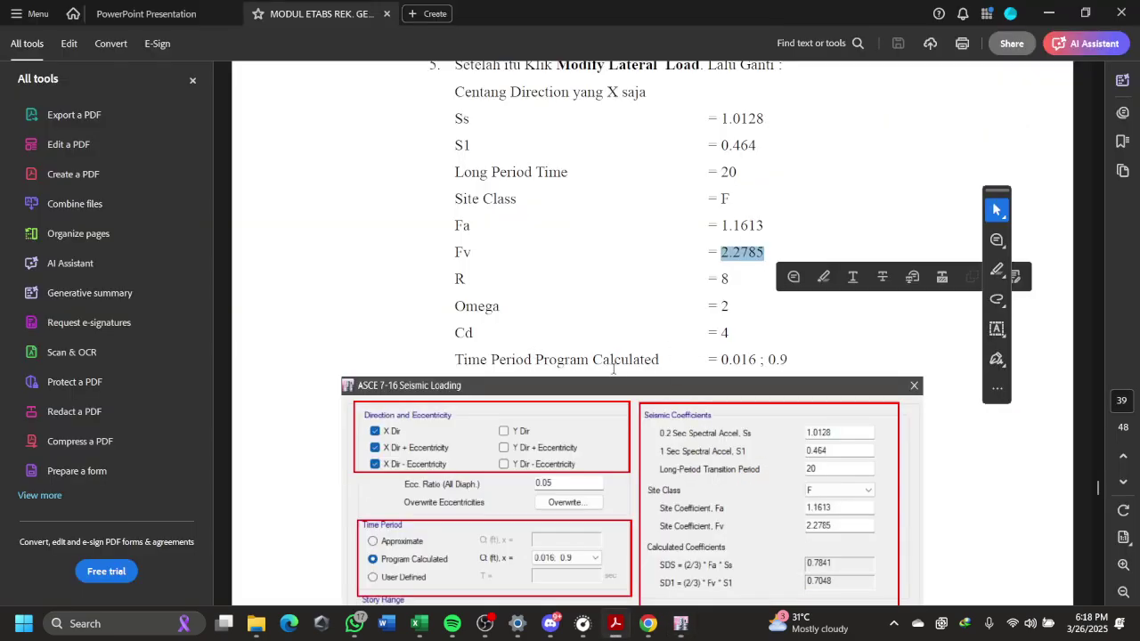
pyautogui.hotkey('alt', 'Tab')
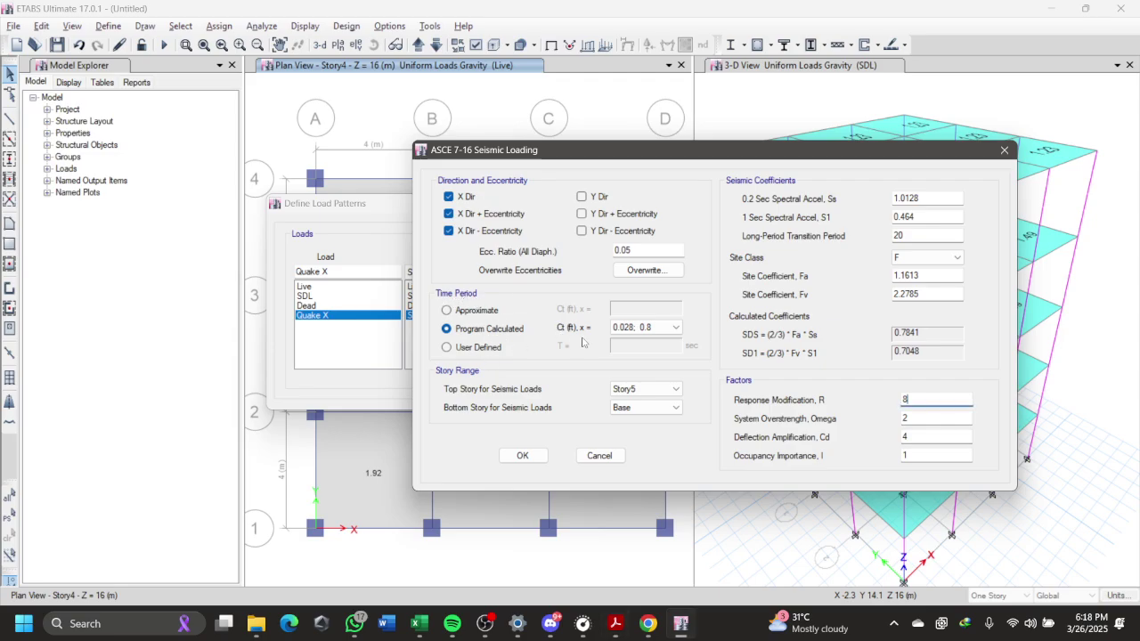
# Step: Choose 0.016; 0.9 for the program-calculated time period of Quake X, per the module PDF, and accept its seismic loading
pyautogui.hotkey('alt', 'Tab')
pyautogui.hotkey('alt', 'Tab')
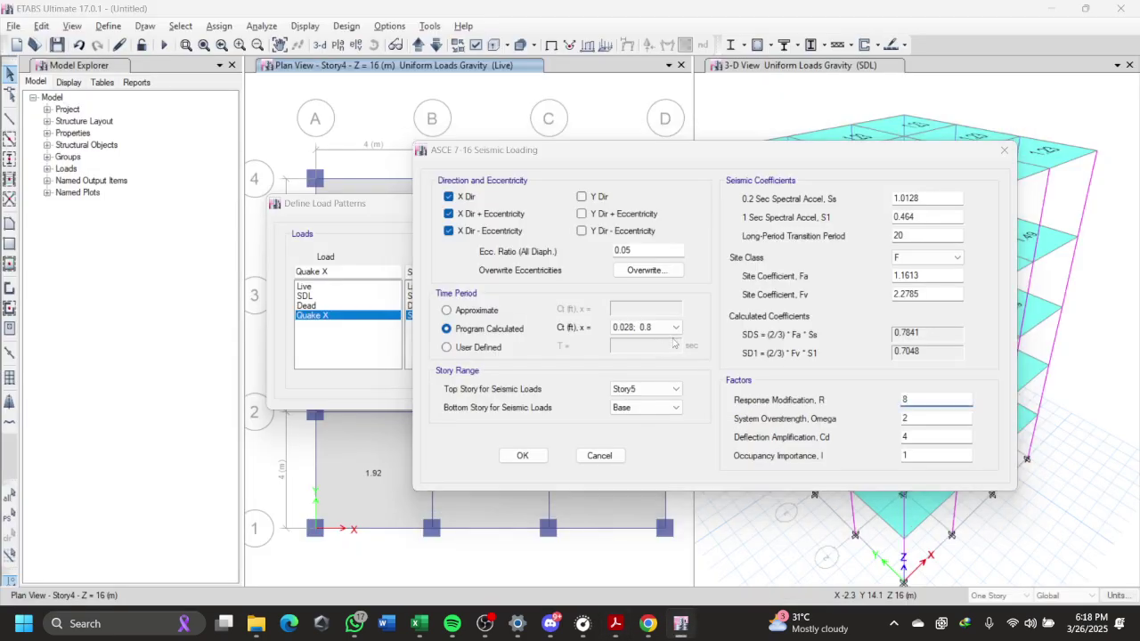
pyautogui.hotkey('alt', 'Tab')
pyautogui.hotkey('alt', 'Tab')
pyautogui.click(655, 327)
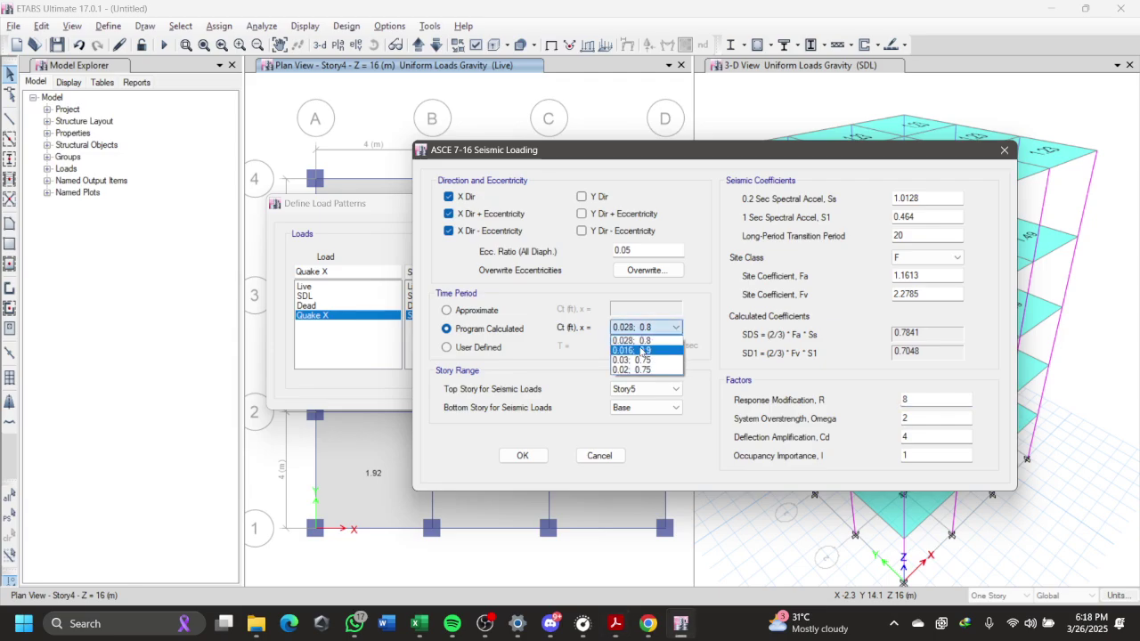
pyautogui.click(642, 351)
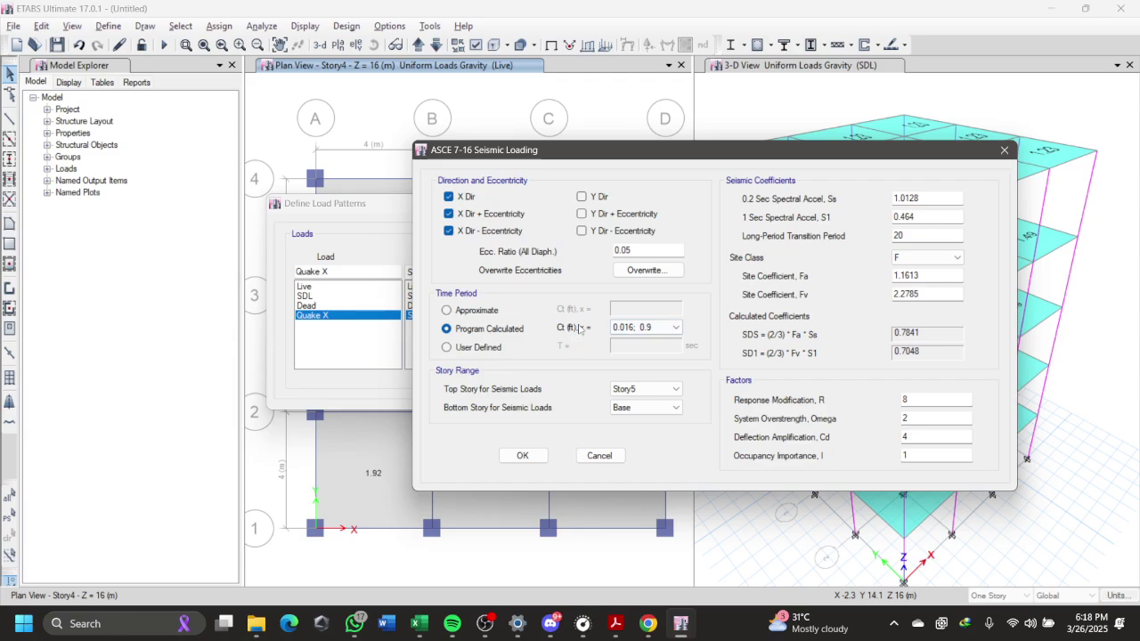
pyautogui.click(525, 457)
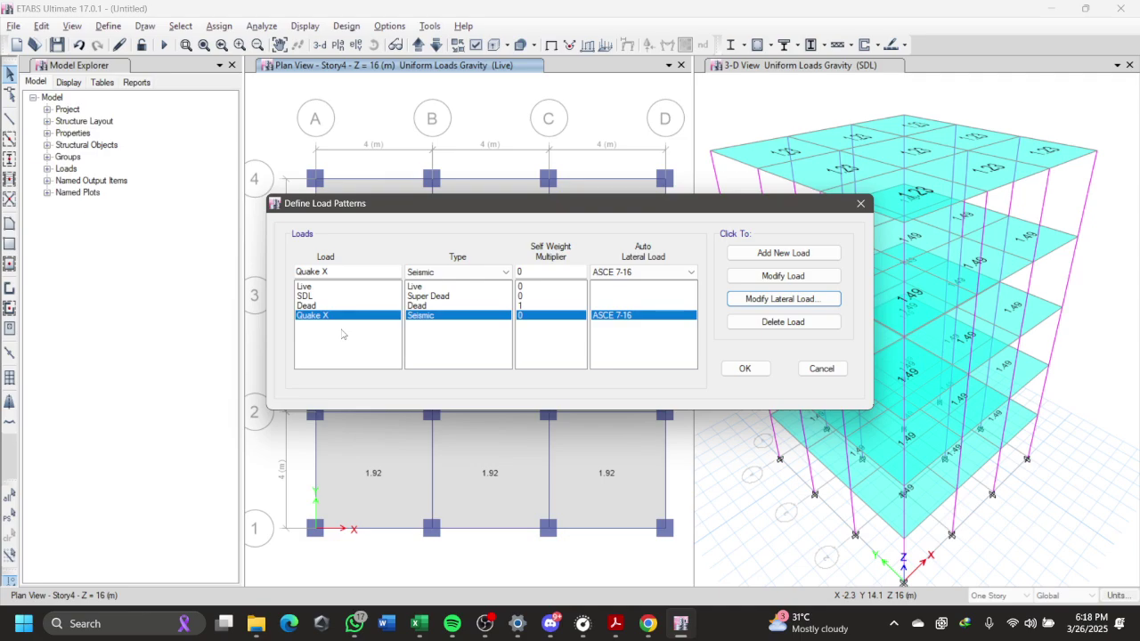
# Step: Add a seismic load pattern named Quake Y with the ASCE 7-16 auto lateral load
pyautogui.click(354, 273)
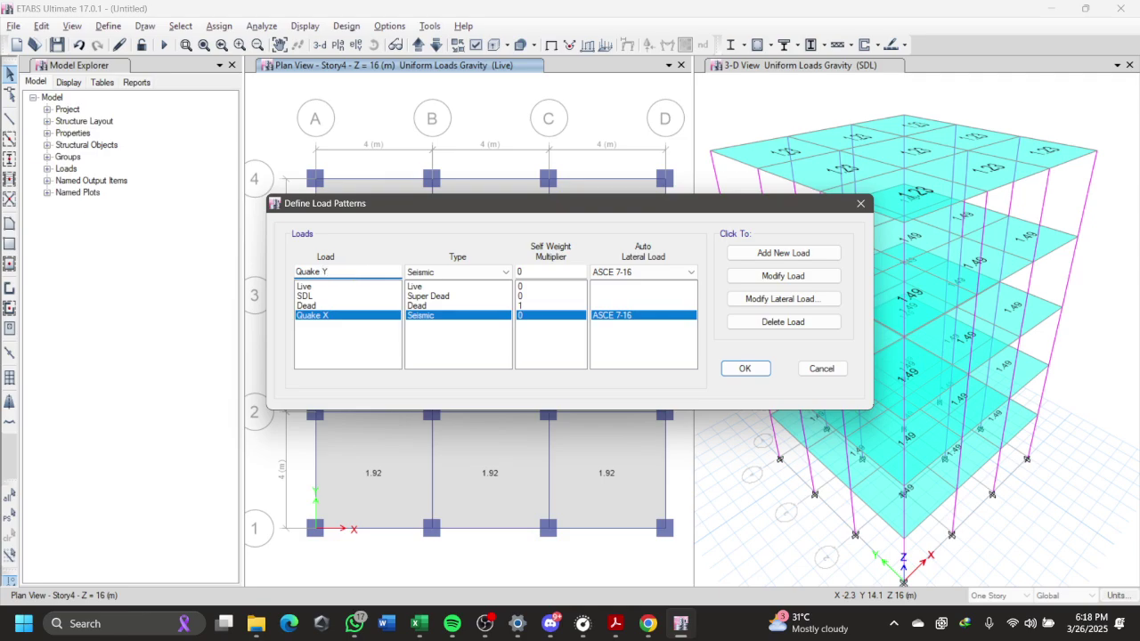
pyautogui.write('Y')
pyautogui.click(779, 256)
# Step: Open the lateral load settings of Quake Y and exclude the X direction and both of its eccentricity cases
pyautogui.click(343, 316)
pyautogui.click(348, 326)
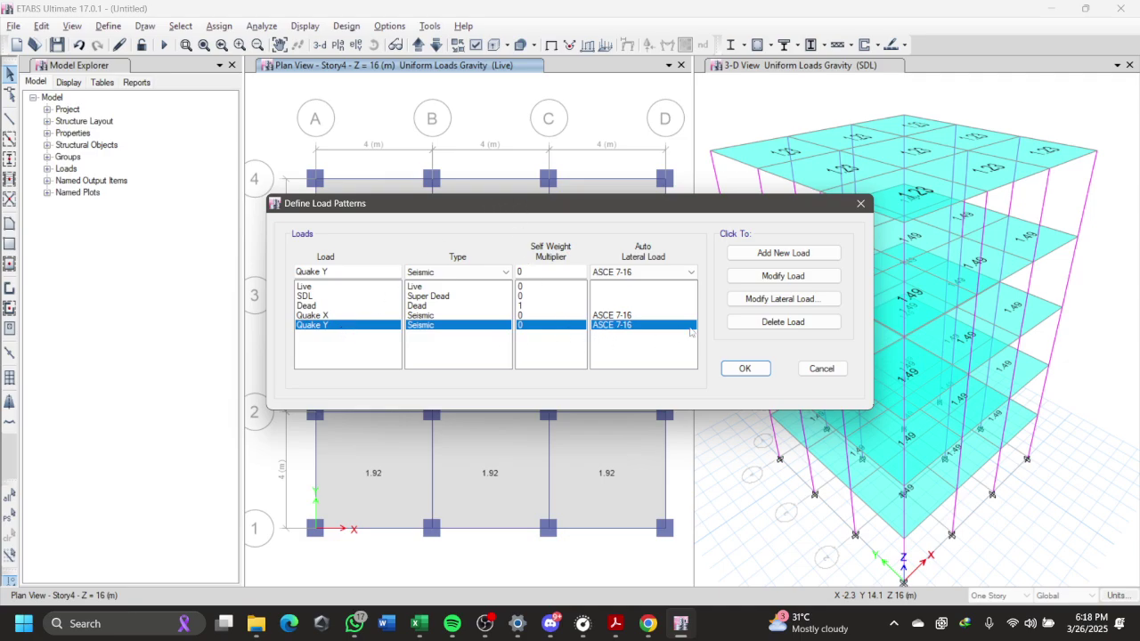
pyautogui.click(757, 299)
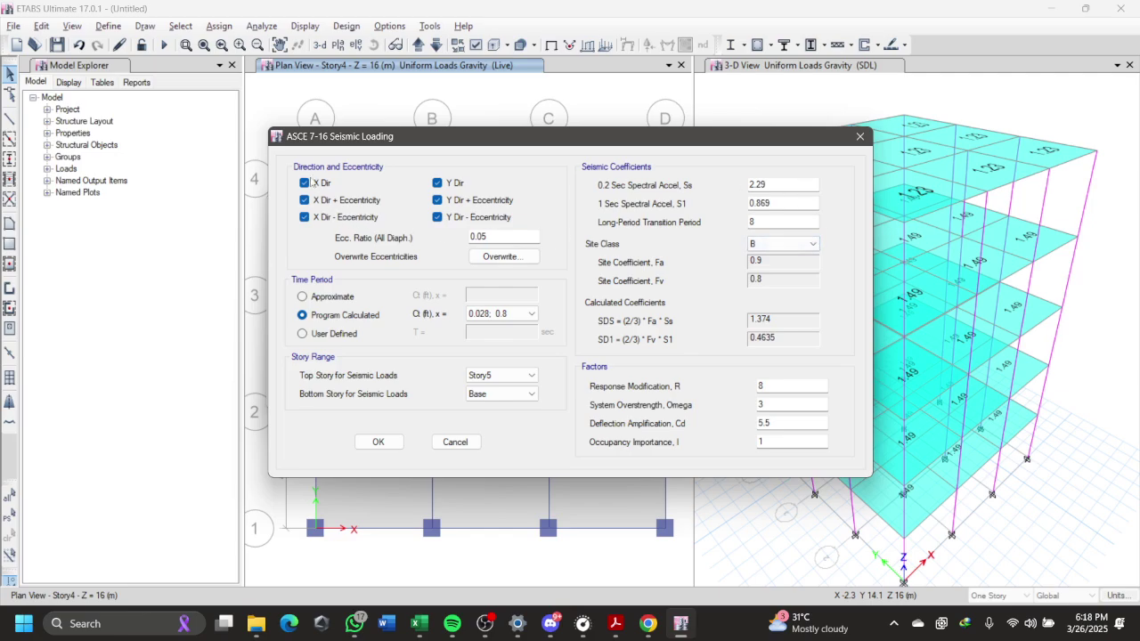
pyautogui.moveTo(415, 148); pyautogui.dragTo(643, 164)
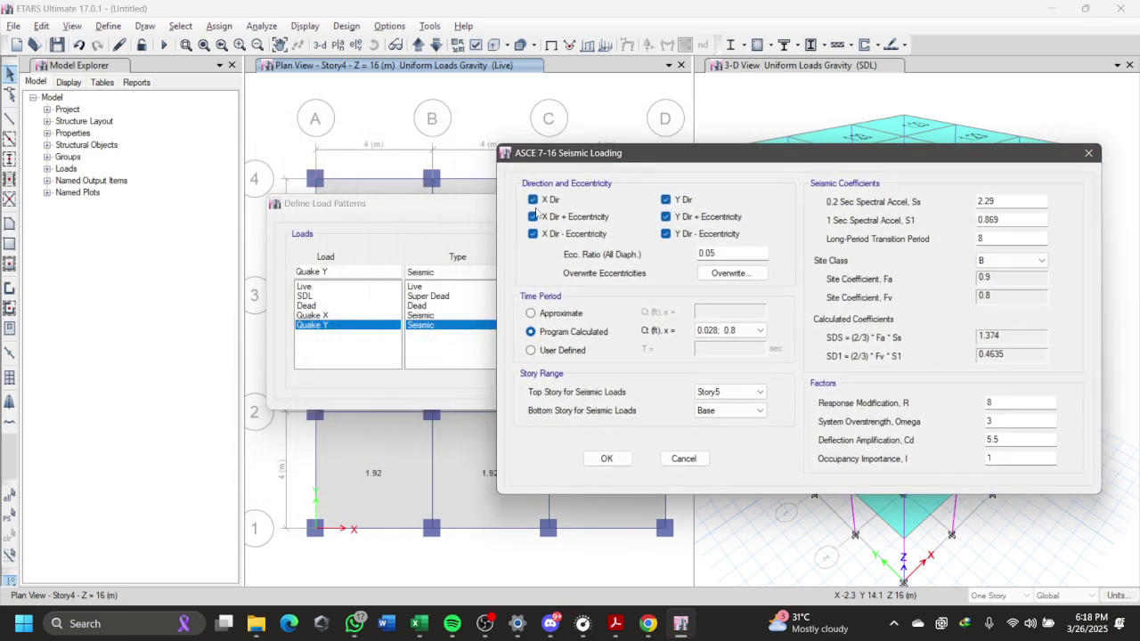
pyautogui.click(534, 200)
pyautogui.click(533, 216)
pyautogui.click(533, 233)
# Step: Copy the Ss value 1.0128 from the module PDF into the 0.2 sec spectral acceleration of Quake Y in ETABS
pyautogui.hotkey('alt', 'Tab')
pyautogui.scroll(1, 736, 287)
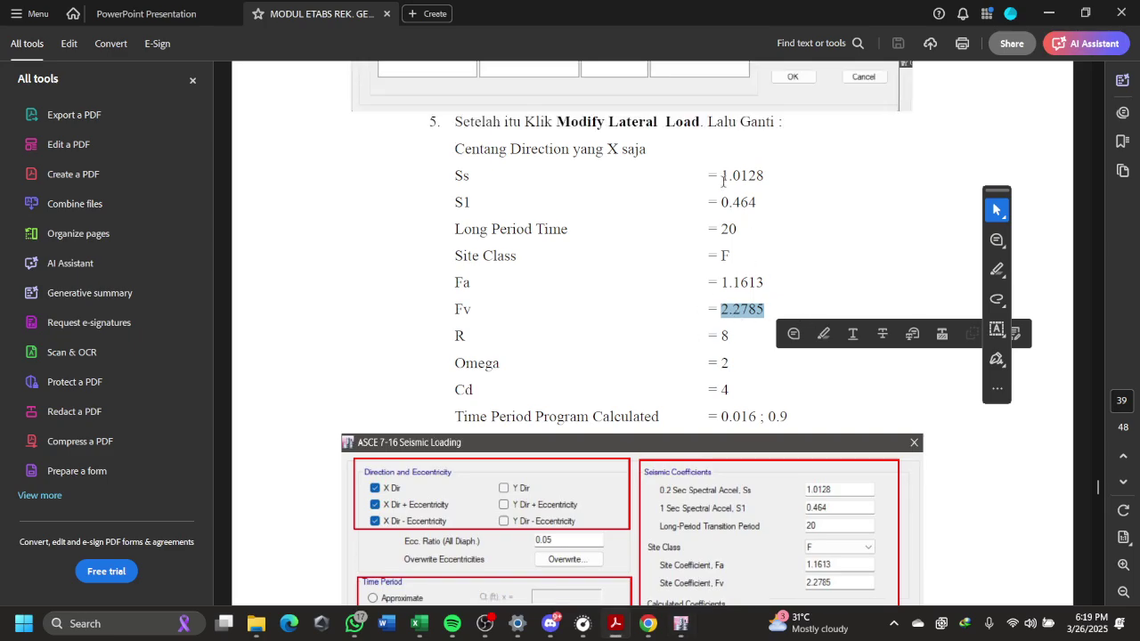
pyautogui.moveTo(723, 177); pyautogui.dragTo(769, 178)
pyautogui.hotkey('ctrl', 'c')
pyautogui.hotkey('alt', 'Tab')
pyautogui.doubleClick(996, 203)
pyautogui.hotkey('ctrl', 'v')
# Step: Copy the S1 value 0.464 from the module PDF into the 1 sec spectral acceleration of Quake Y
pyautogui.hotkey('alt', 'Tab')
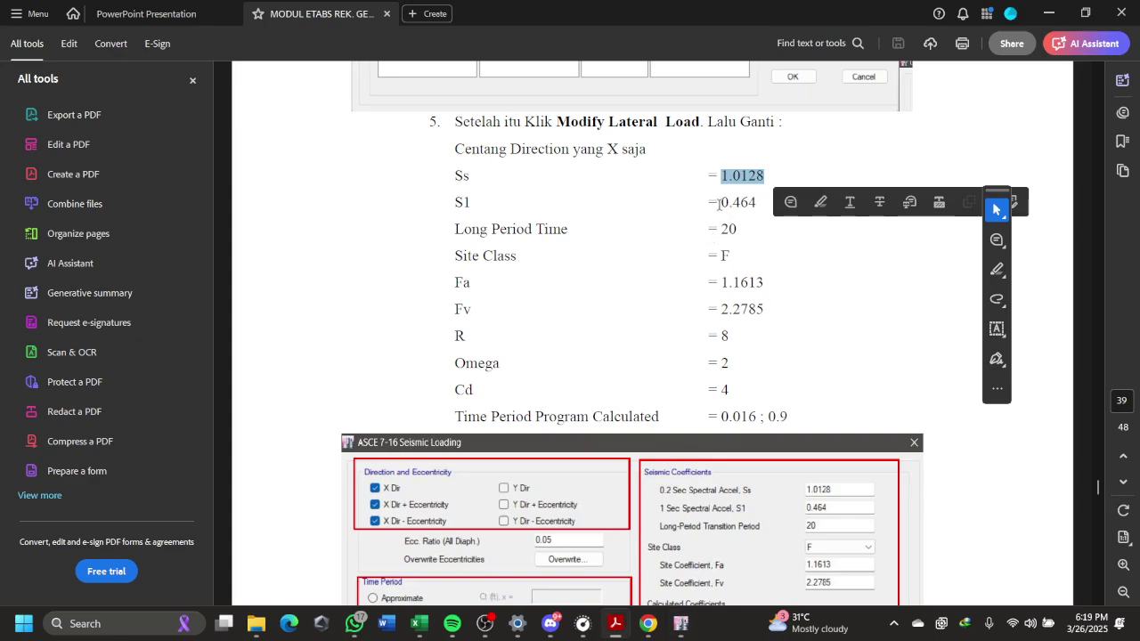
pyautogui.moveTo(719, 204); pyautogui.dragTo(766, 209)
pyautogui.hotkey('ctrl', 'c')
pyautogui.hotkey('alt', 'Tab')
pyautogui.doubleClick(1013, 224)
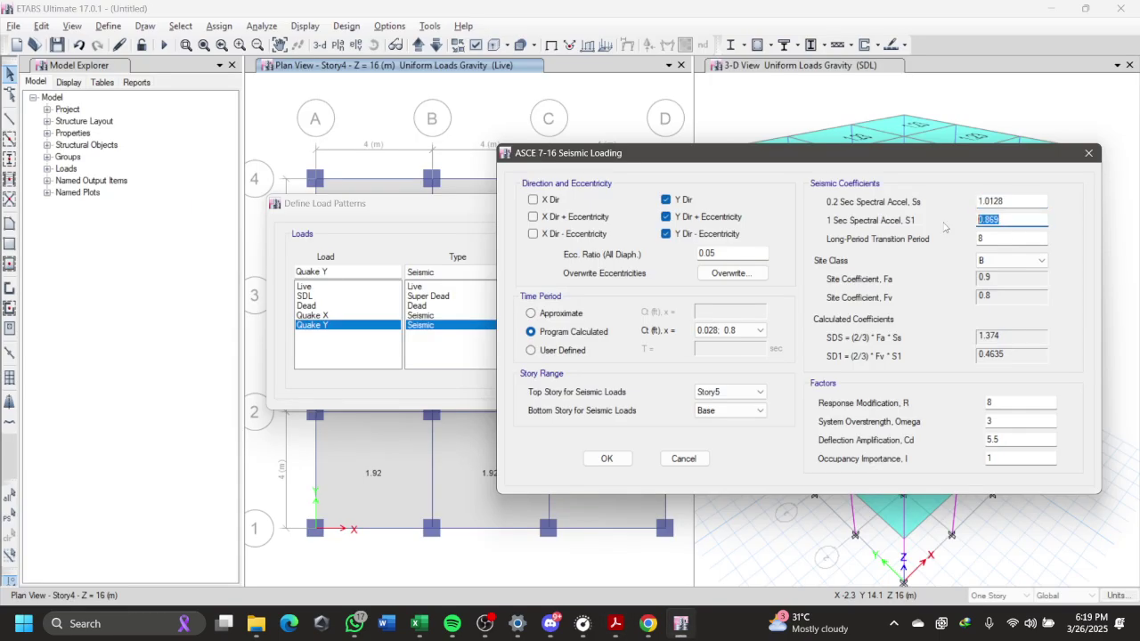
pyautogui.hotkey('ctrl', 'v')
# Step: Set the Quake Y long-period transition period to 20 and its site class to F, following the module PDF
pyautogui.hotkey('alt', 'Tab')
pyautogui.moveTo(721, 255); pyautogui.dragTo(736, 257)
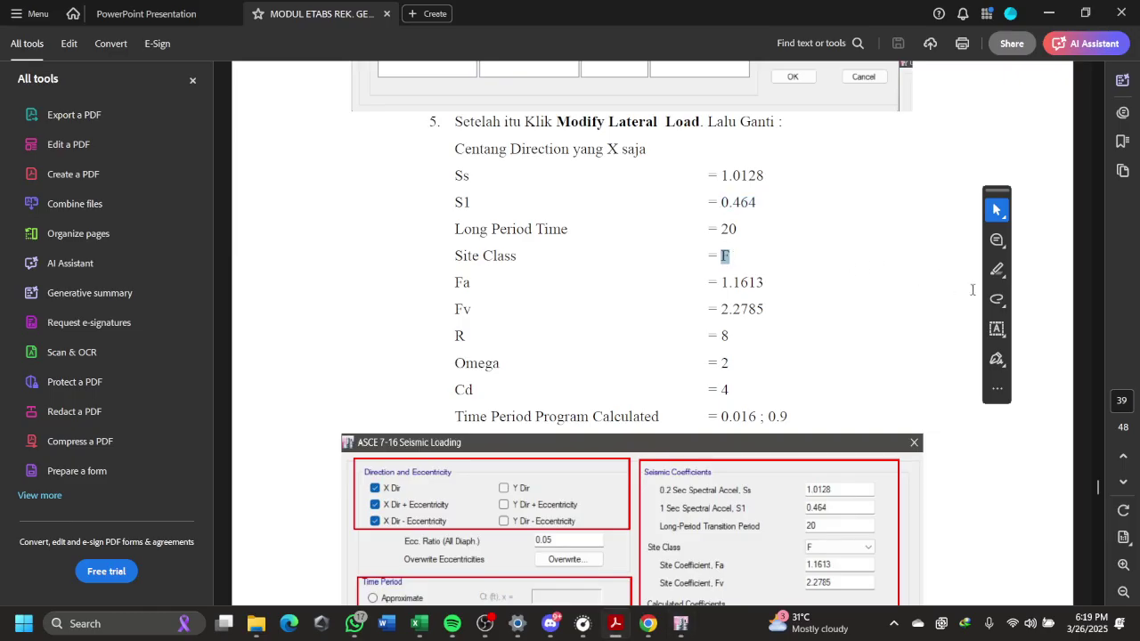
pyautogui.hotkey('alt', 'Tab')
pyautogui.doubleClick(1002, 237)
pyautogui.write('20')
pyautogui.click(1005, 263)
pyautogui.click(1005, 326)
# Step: Copy the Fa value 1.1613 from the module PDF into the site coefficient Fa of Quake Y
pyautogui.hotkey('alt', 'Tab')
pyautogui.click(731, 309)
pyautogui.moveTo(718, 285); pyautogui.dragTo(766, 285)
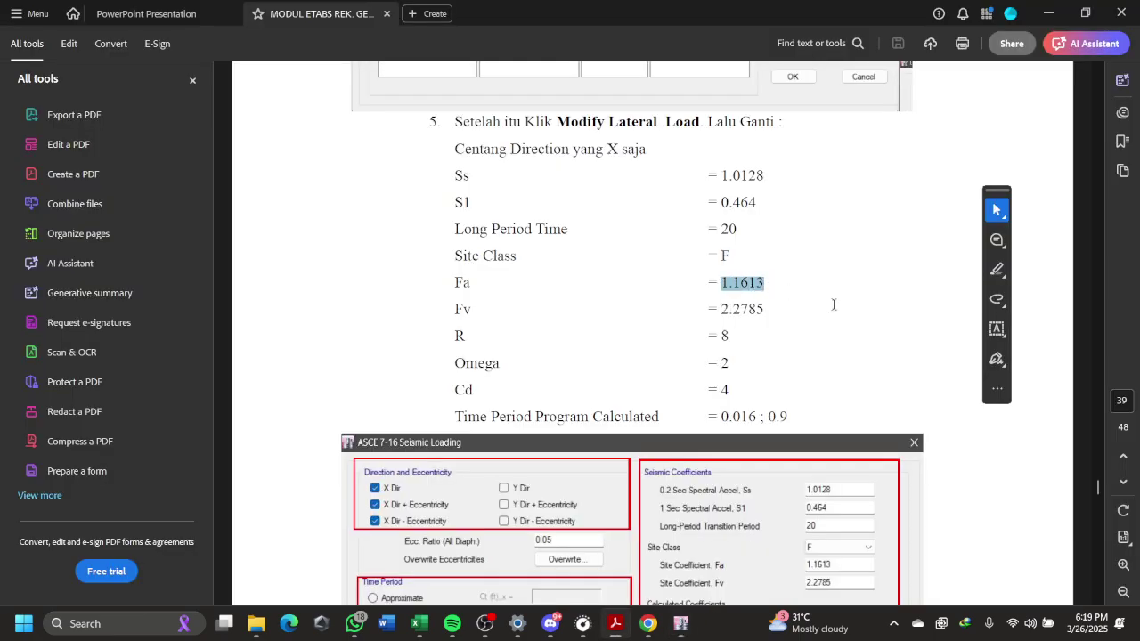
pyautogui.hotkey('alt', 'Tab')
pyautogui.doubleClick(1013, 279)
pyautogui.hotkey('ctrl', 'v')
# Step: Copy the Fv value 2.2785 from the module PDF into the site coefficient Fv of Quake Y
pyautogui.hotkey('alt', 'Tab')
pyautogui.click(726, 318)
pyautogui.moveTo(724, 309); pyautogui.dragTo(768, 311)
pyautogui.hotkey('ctrl', 'c')
pyautogui.hotkey('alt', 'Tab')
pyautogui.doubleClick(1013, 298)
pyautogui.hotkey('ctrl', 'v')
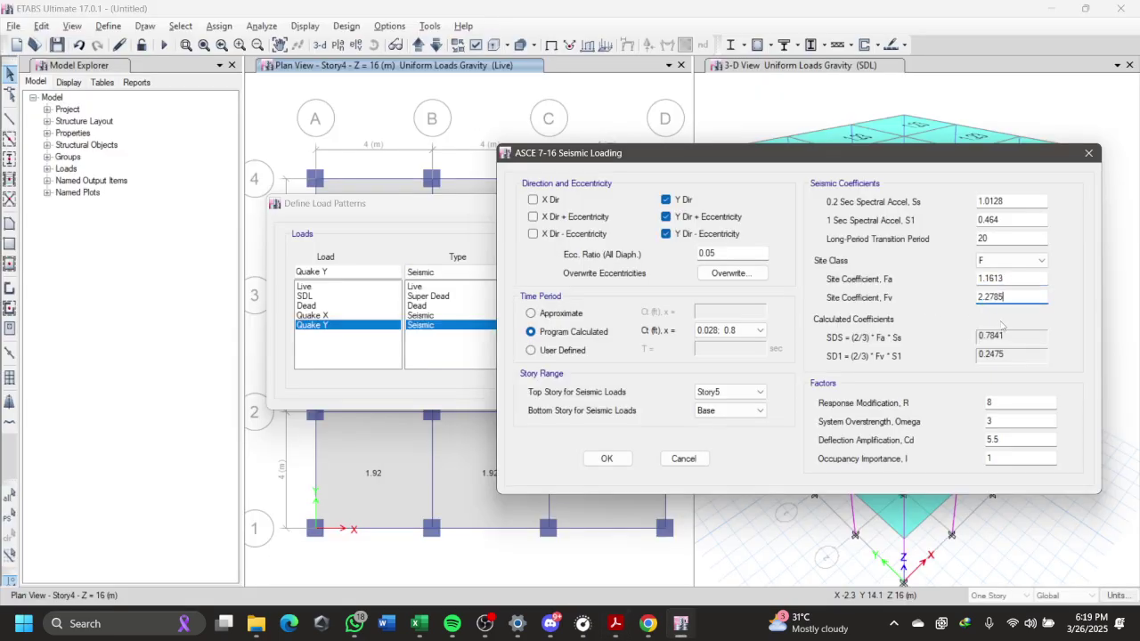
# Step: Set the Quake Y factors to Omega 2, Cd 4 and occupancy importance 1, checking them against the module PDF
pyautogui.hotkey('alt', 'Tab')
pyautogui.hotkey('alt', 'Tab')
pyautogui.hotkey('alt', 'Tab')
pyautogui.hotkey('alt', 'Tab')
pyautogui.doubleClick(1018, 421)
pyautogui.write('2')
pyautogui.hotkey('alt', 'Tab')
pyautogui.hotkey('alt', 'Tab')
pyautogui.press('Tab')
pyautogui.write('4')
pyautogui.press('Tab')
pyautogui.write('1')
# Step: Choose 0.016; 0.9 for the program-calculated time period of Quake Y, then accept its seismic loading and the load pattern definitions
pyautogui.hotkey('alt', 'Tab')
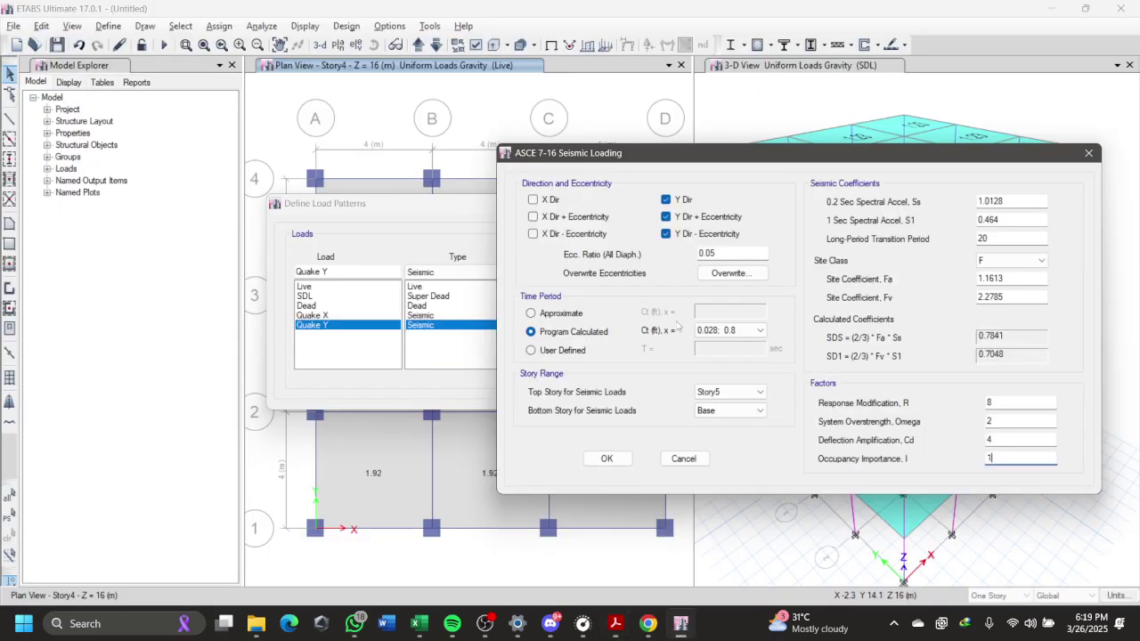
pyautogui.hotkey('alt', 'Tab')
pyautogui.click(739, 332)
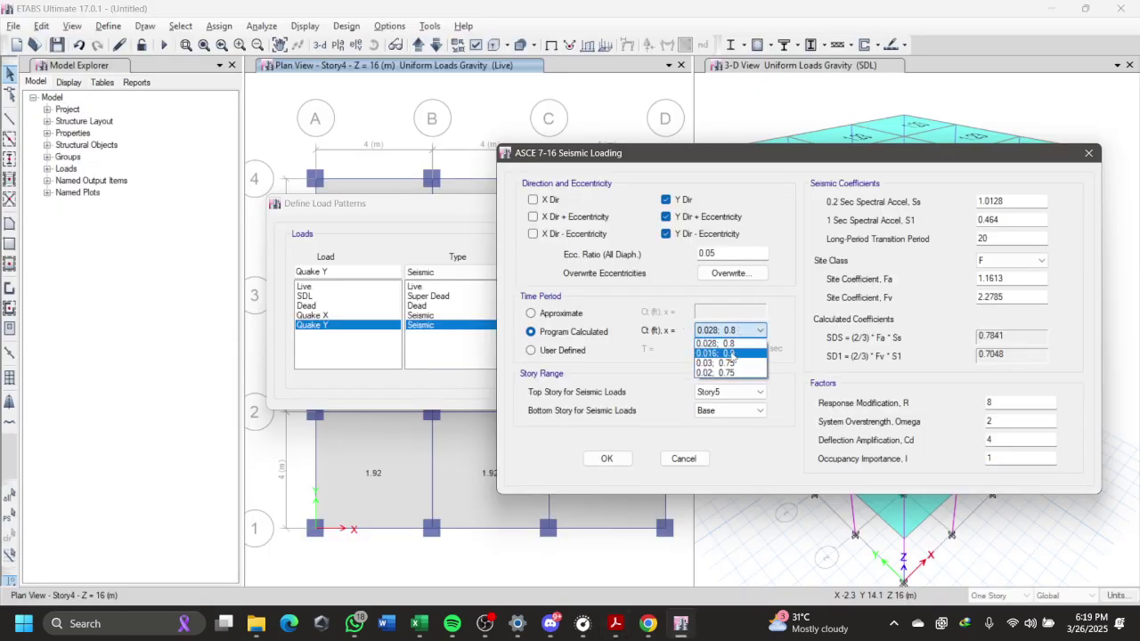
pyautogui.click(728, 355)
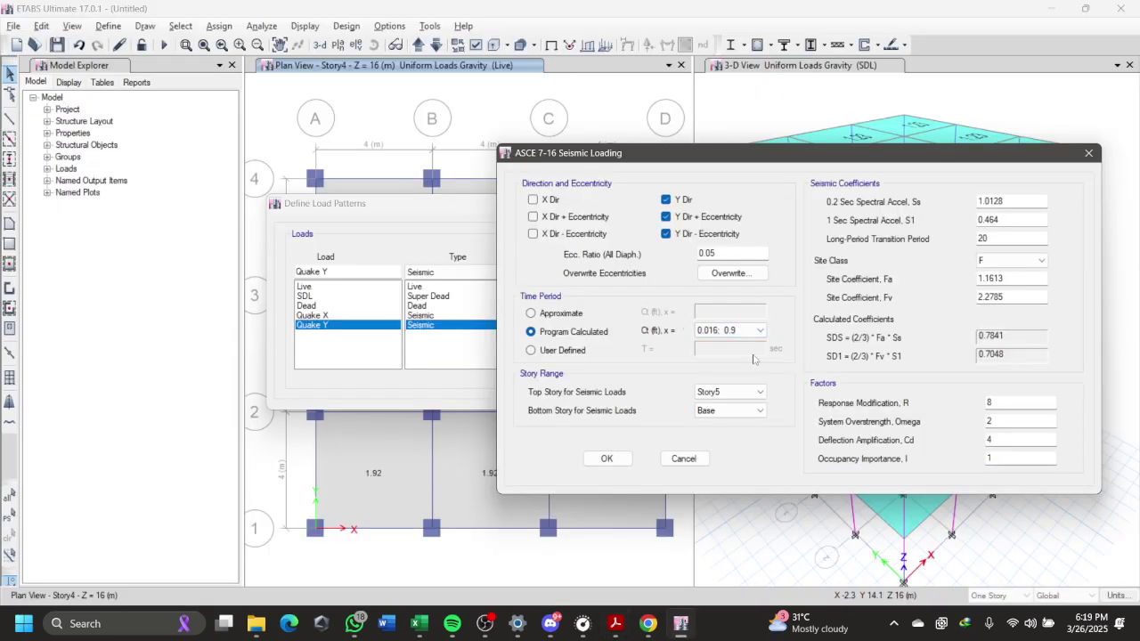
pyautogui.click(608, 456)
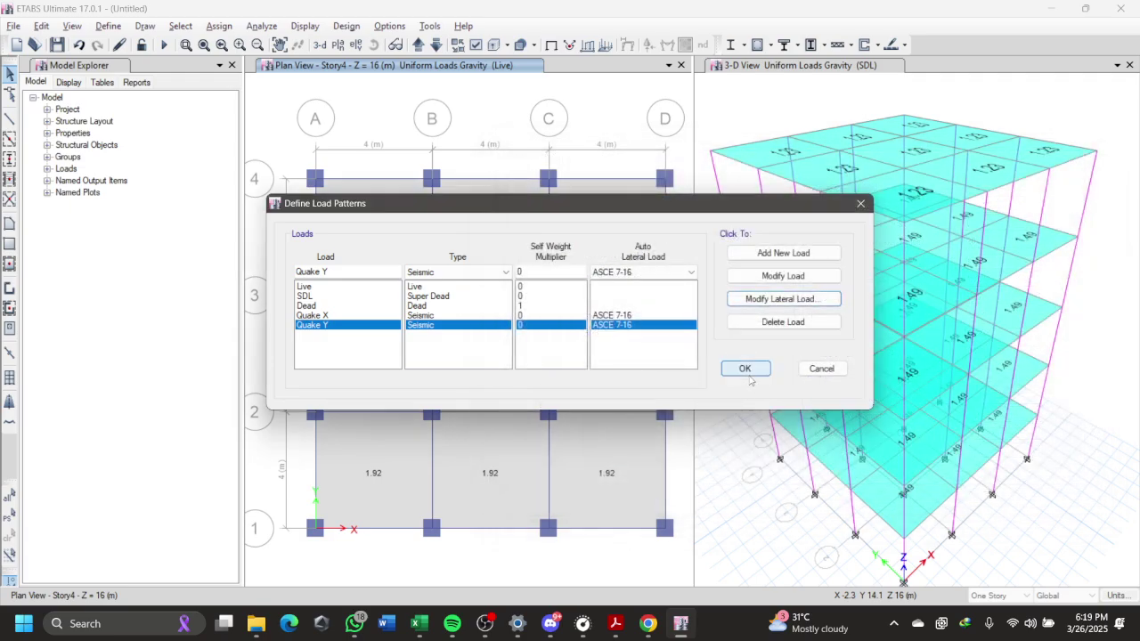
pyautogui.click(744, 369)
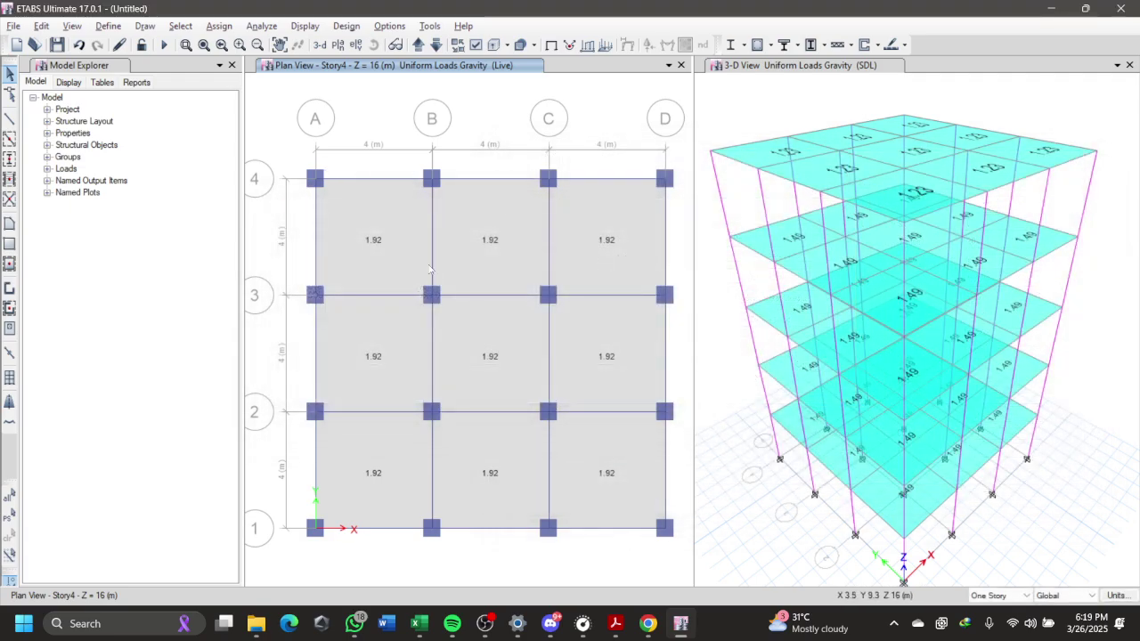
# Step: Switch to the module PDF and read steps 8 and 9 on modifying the mass source and its load pattern settings
pyautogui.hotkey('alt', 'Tab')
pyautogui.keyDown('ctrl'); pyautogui.scroll(-3, 500, 301); pyautogui.keyUp('ctrl')
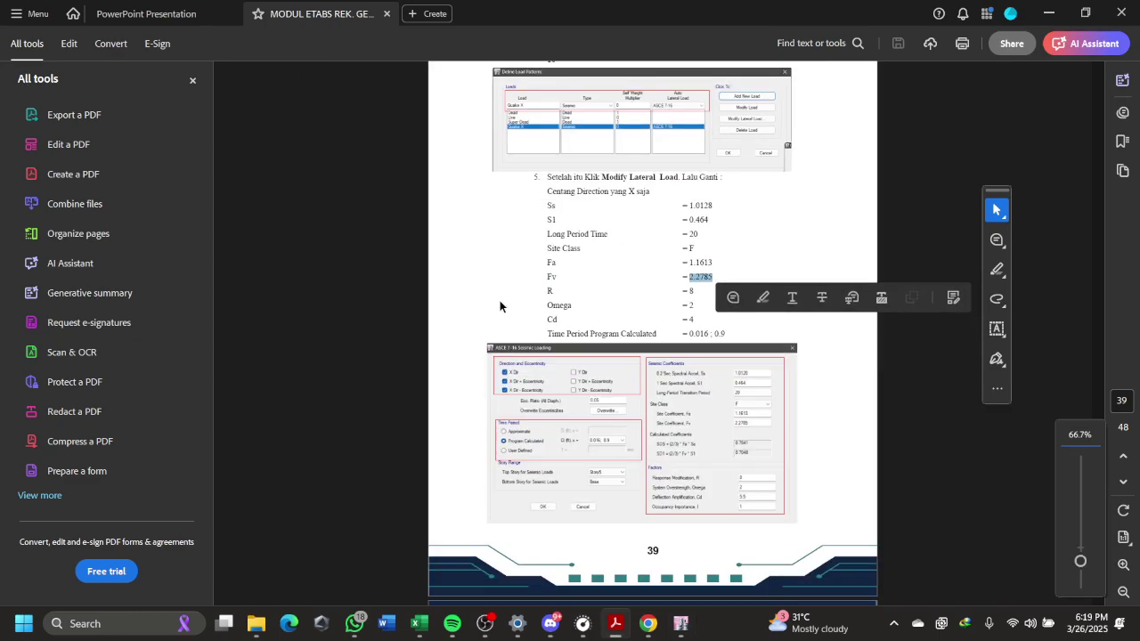
pyautogui.scroll(-10, 500, 301)
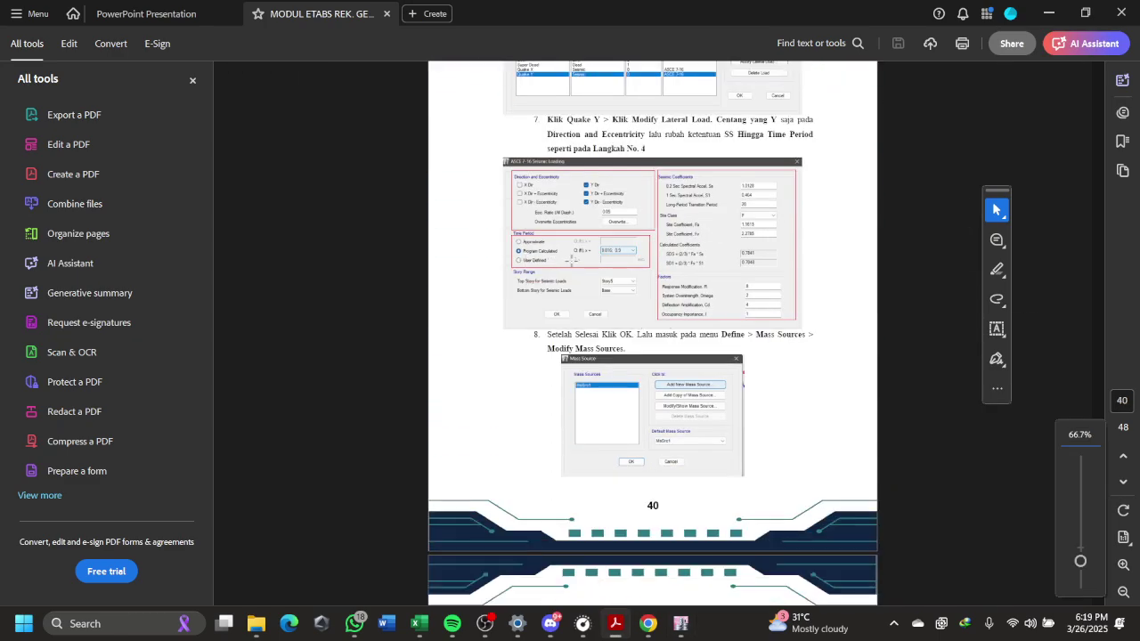
pyautogui.scroll(-5, 630, 311)
pyautogui.scroll(7, 630, 311)
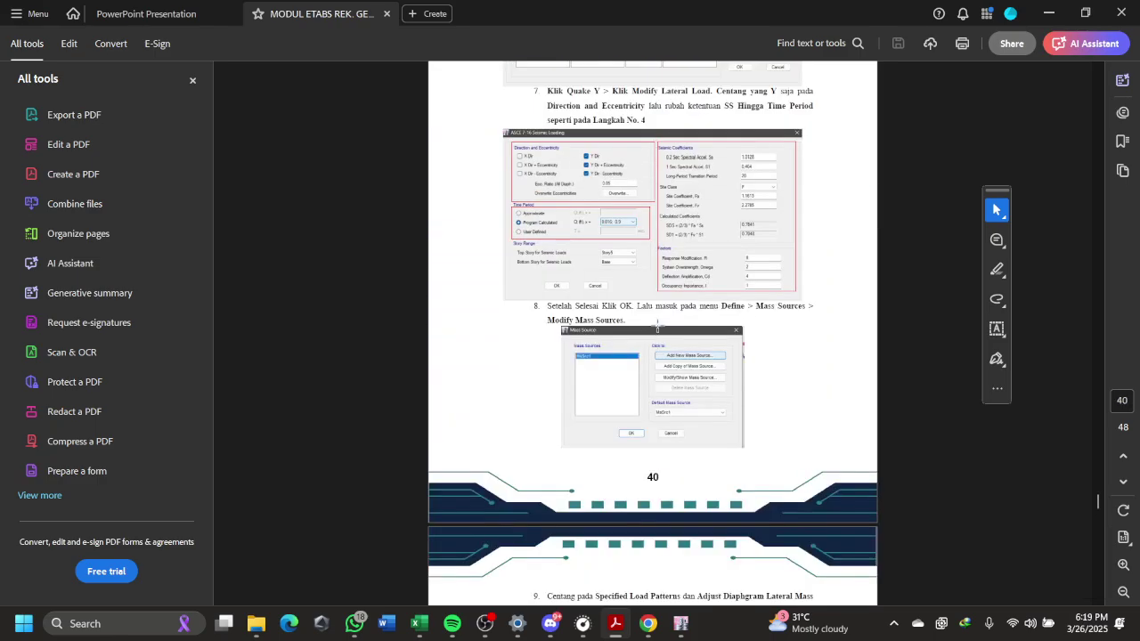
pyautogui.scroll(1, 670, 267)
pyautogui.scroll(-3, 668, 355)
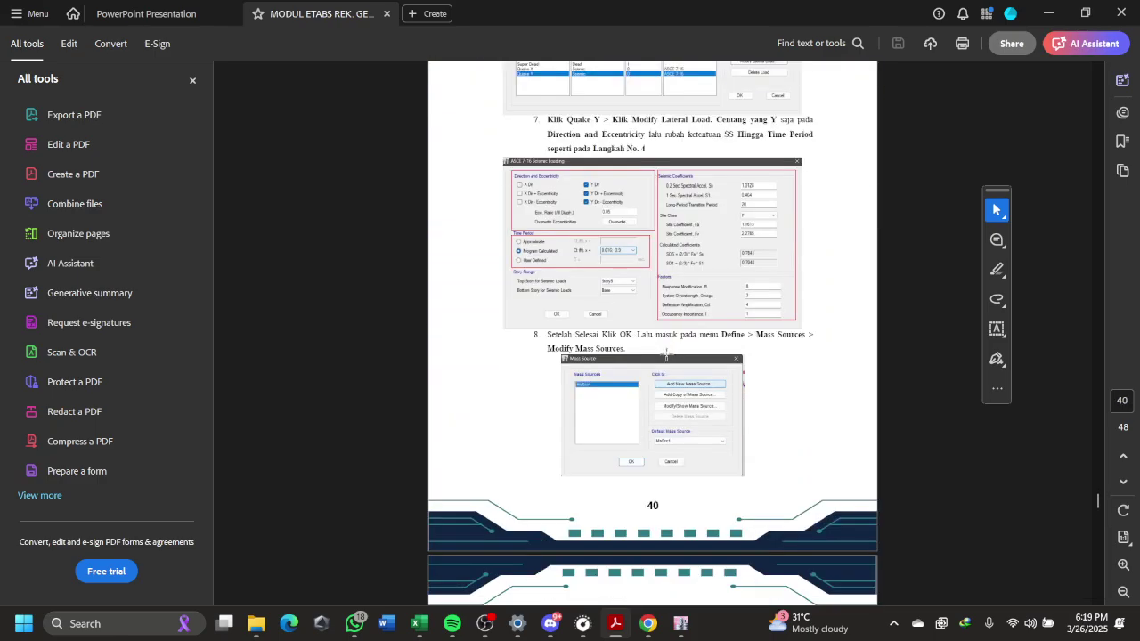
pyautogui.keyDown('ctrl'); pyautogui.scroll(1, 667, 353); pyautogui.keyUp('ctrl')
pyautogui.keyDown('ctrl'); pyautogui.scroll(2, 656, 395); pyautogui.keyUp('ctrl')
pyautogui.scroll(-3, 682, 383)
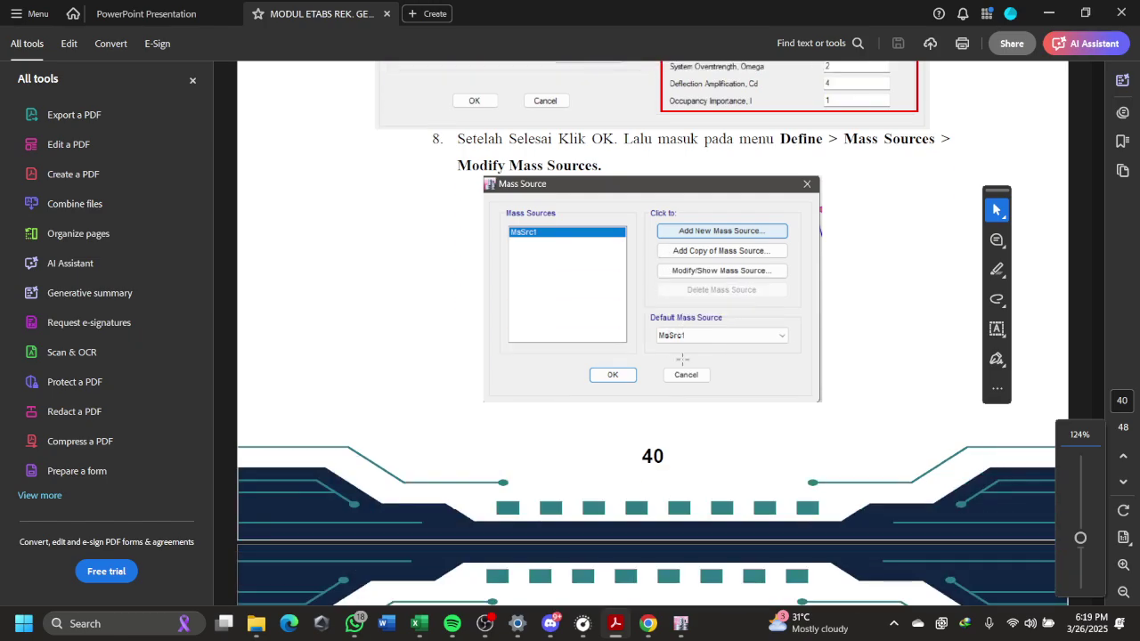
pyautogui.scroll(-2, 553, 466)
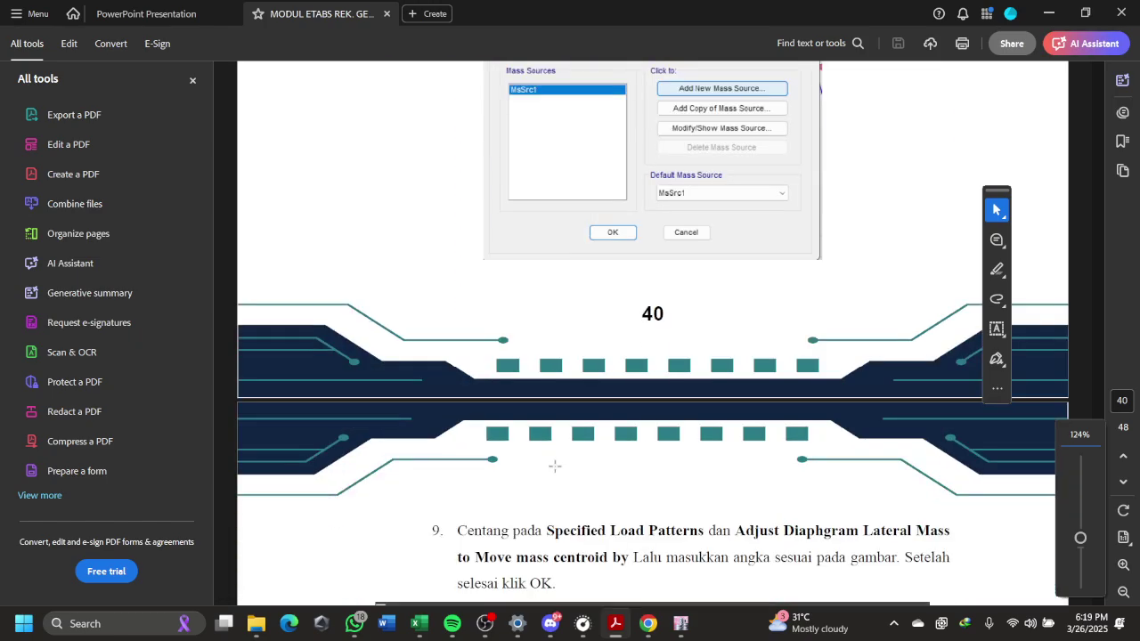
pyautogui.scroll(-2, 584, 444)
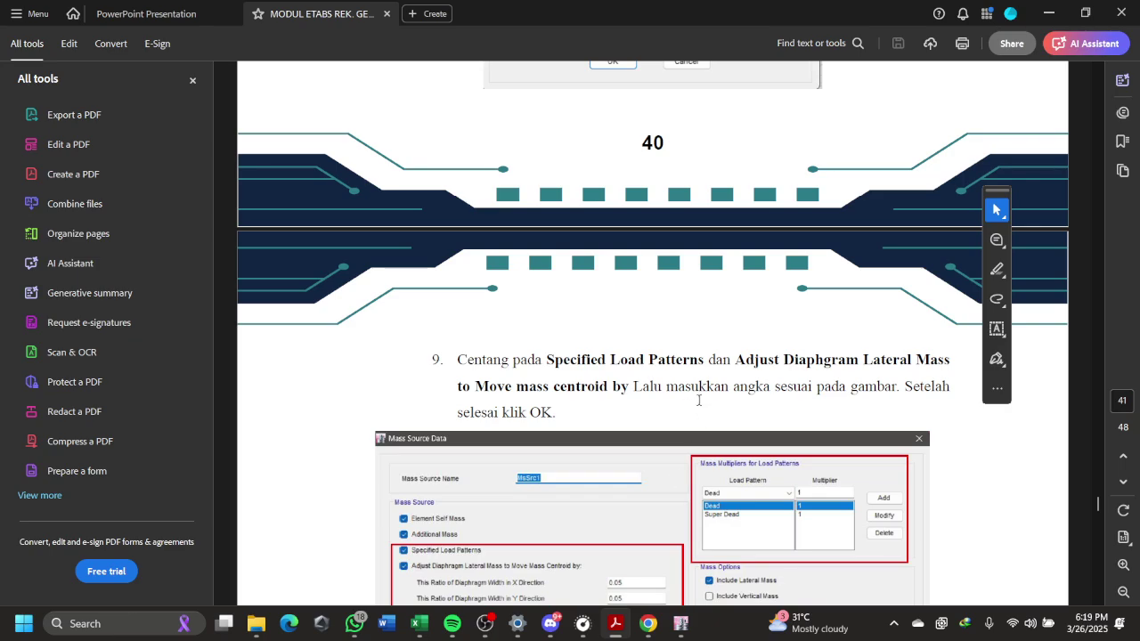
pyautogui.keyDown('ctrl'); pyautogui.scroll(-1, 698, 400); pyautogui.keyUp('ctrl')
pyautogui.scroll(2, 699, 400)
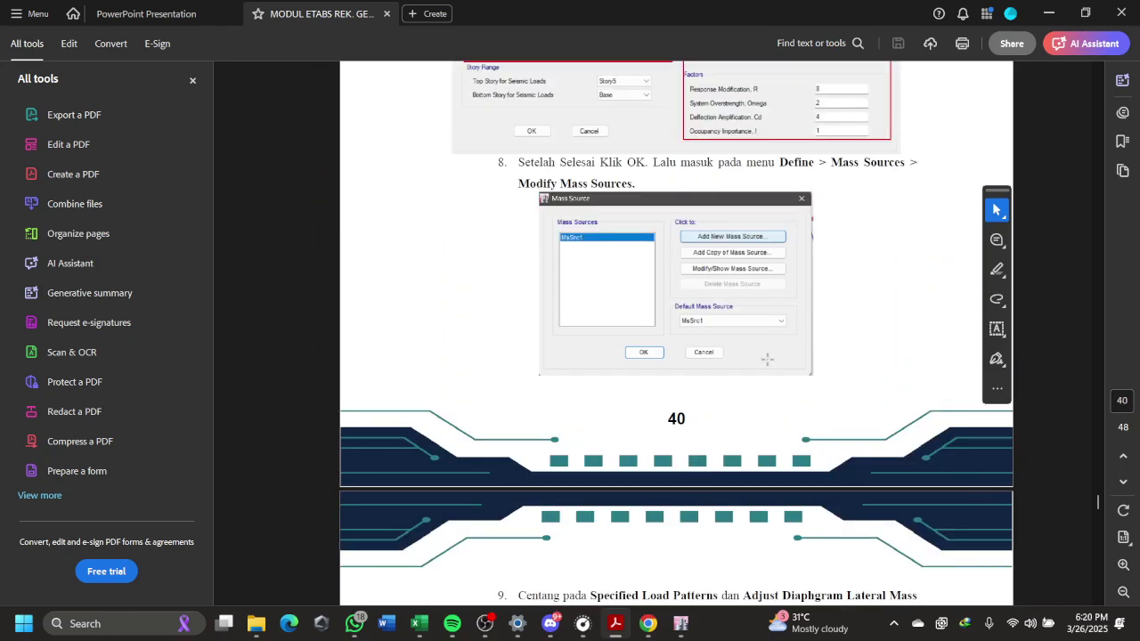
# Step: Switch back to ETABS and open the mass source MsSrc1 for modification
pyautogui.hotkey('alt', 'Tab')
pyautogui.hotkey('alt', 'Tab')
pyautogui.hotkey('alt', 'Tab')
pyautogui.hotkey('alt', 'Tab')
pyautogui.hotkey('alt', 'Tab')
pyautogui.click(108, 26)
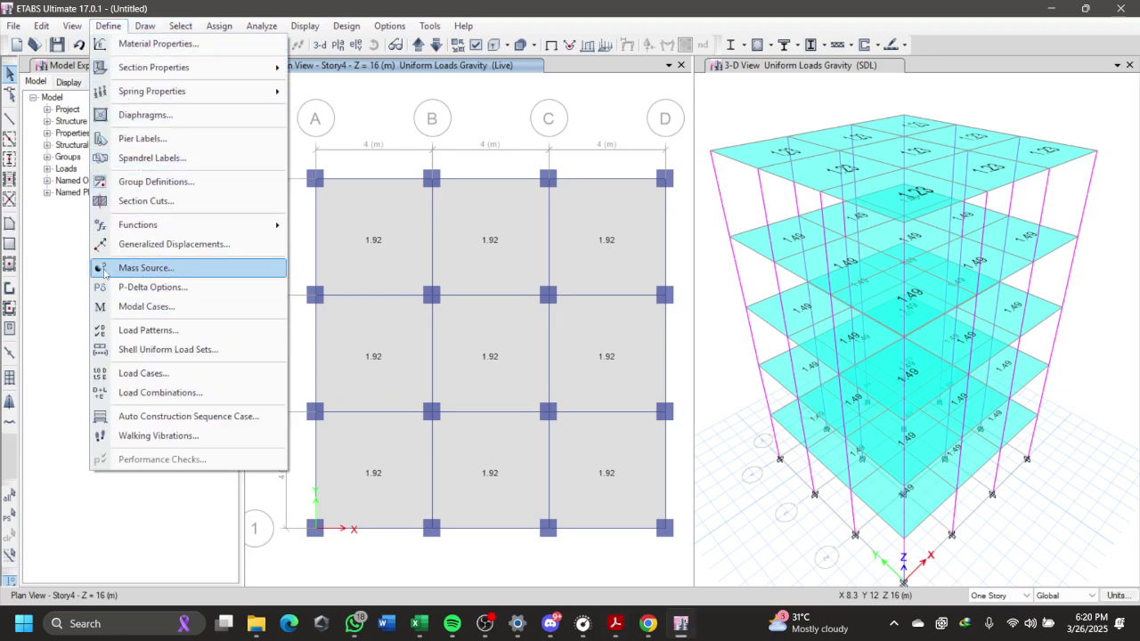
pyautogui.click(241, 275)
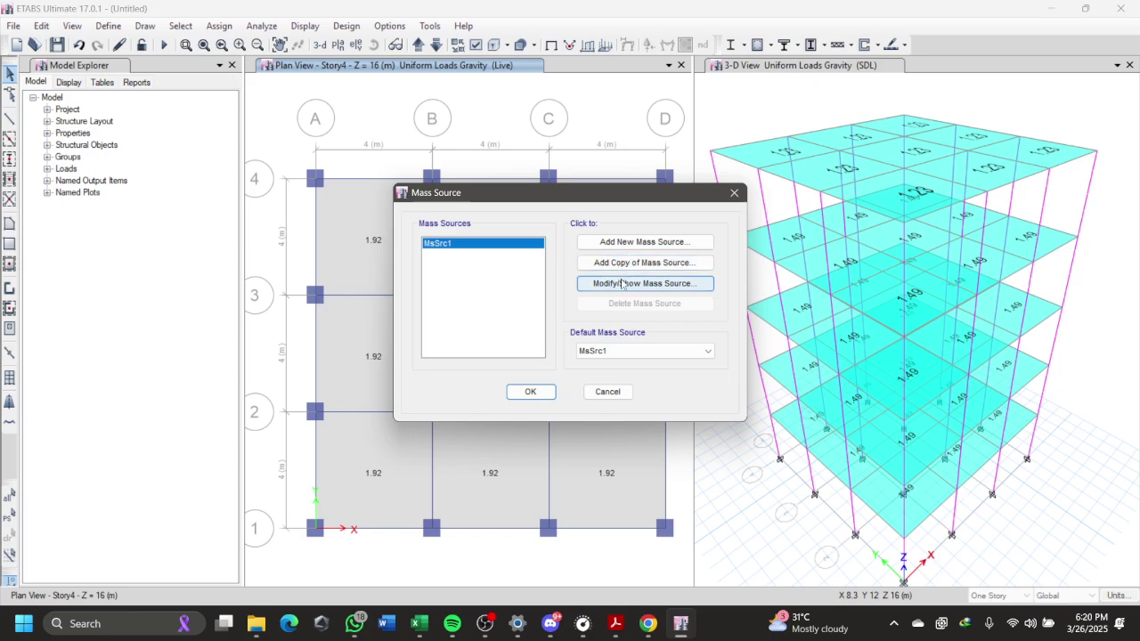
pyautogui.click(622, 283)
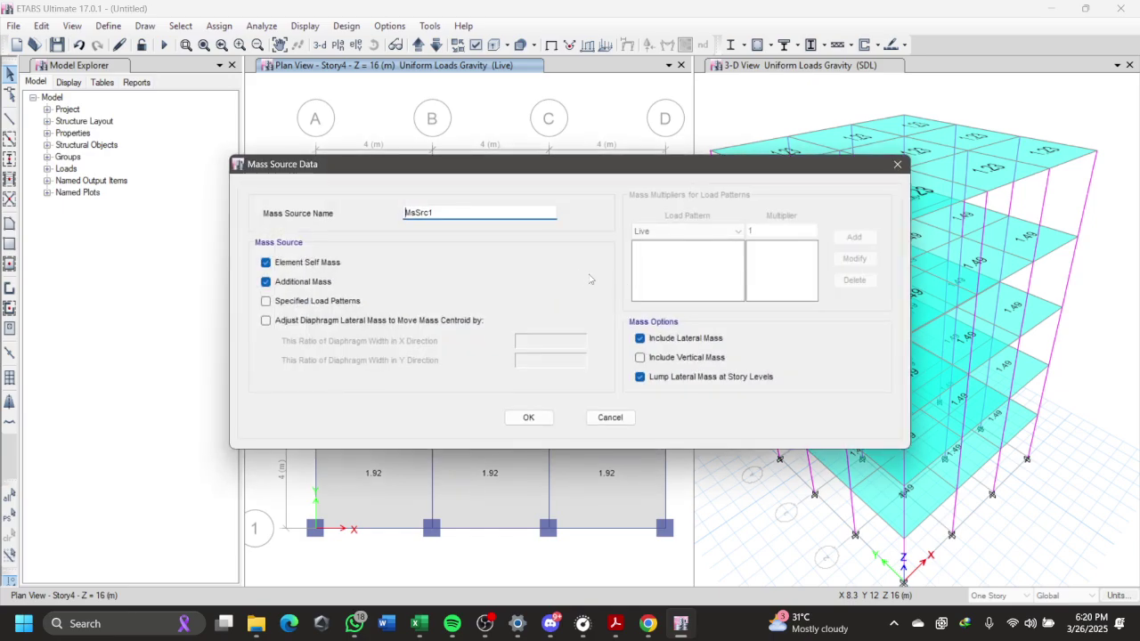
# Step: Following module step 9, enable Specified Load Patterns and the diaphragm lateral mass adjustment with 0.05 ratios in X and Y for MsSrc1
pyautogui.hotkey('alt', 'Tab')
pyautogui.scroll(-8, 633, 395)
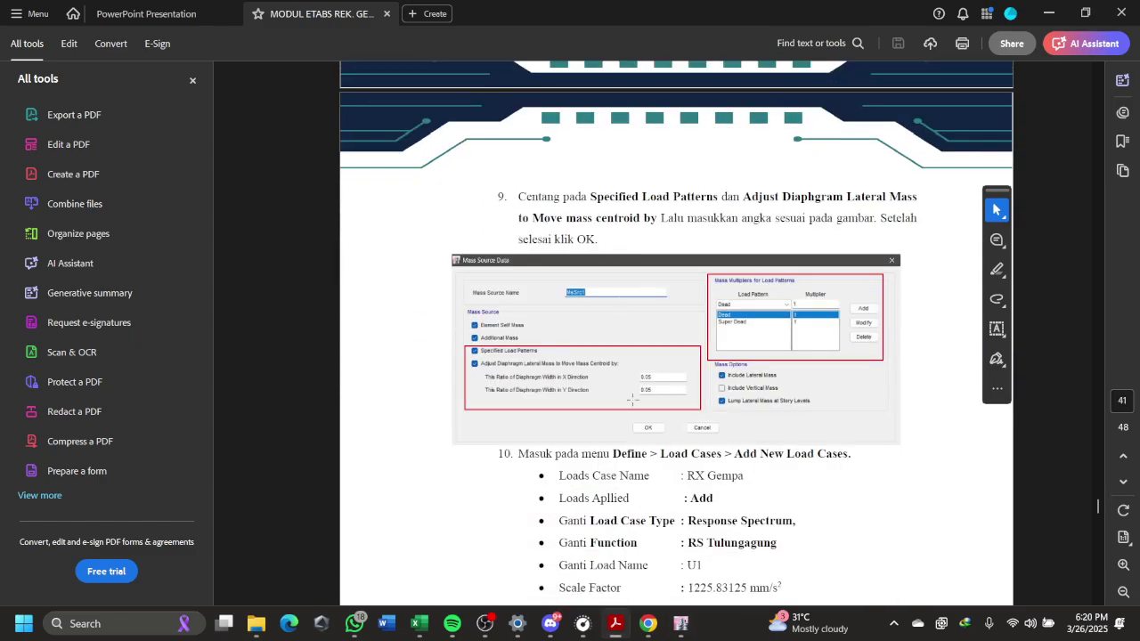
pyautogui.keyDown('ctrl'); pyautogui.scroll(1, 631, 392); pyautogui.keyUp('ctrl')
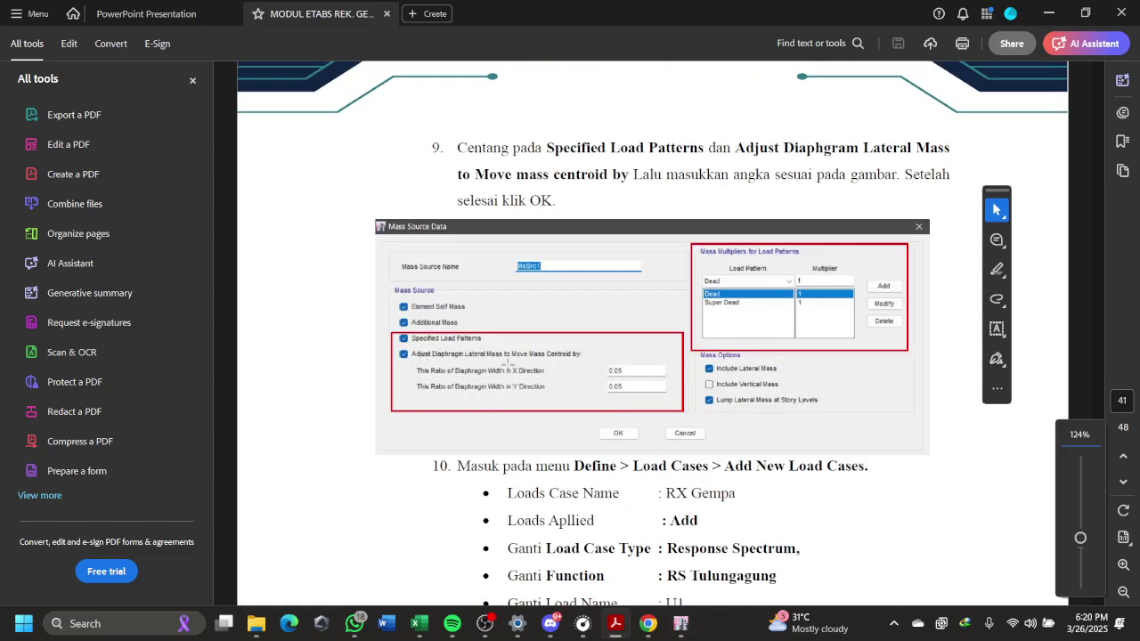
pyautogui.hotkey('alt', 'Tab')
pyautogui.click(309, 302)
pyautogui.click(309, 323)
# Step: Add the Dead and SDL load patterns to the mass multipliers of MsSrc1, each with multiplier 1, as in the module PDF
pyautogui.hotkey('alt', 'Tab')
pyautogui.keyDown('ctrl'); pyautogui.scroll(1, 816, 348); pyautogui.keyUp('ctrl')
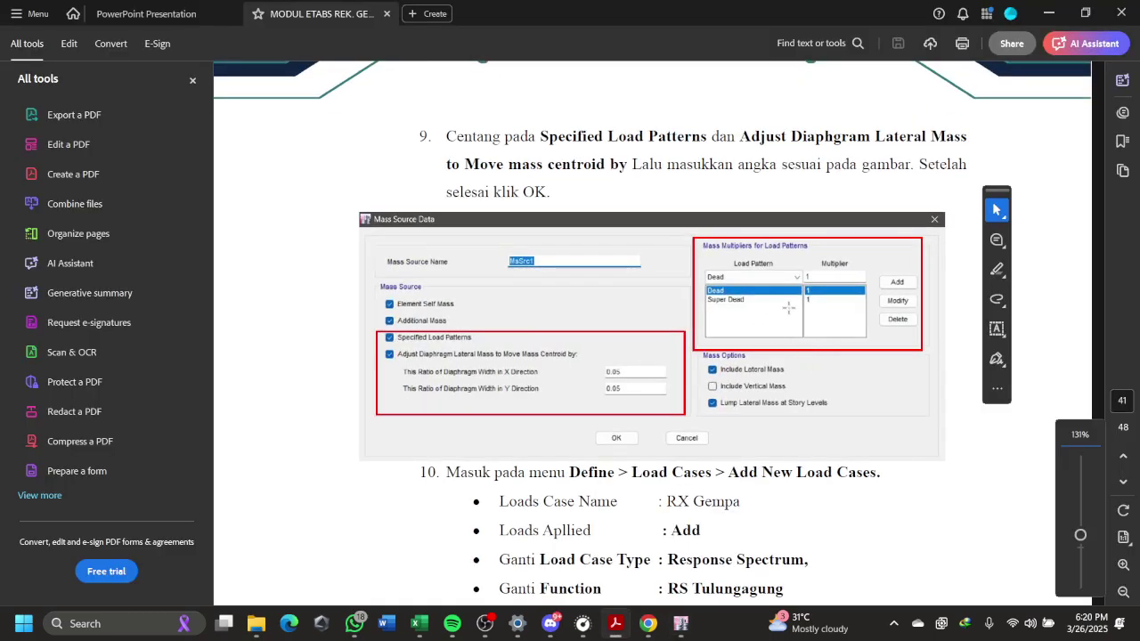
pyautogui.hotkey('alt', 'Tab')
pyautogui.click(738, 231)
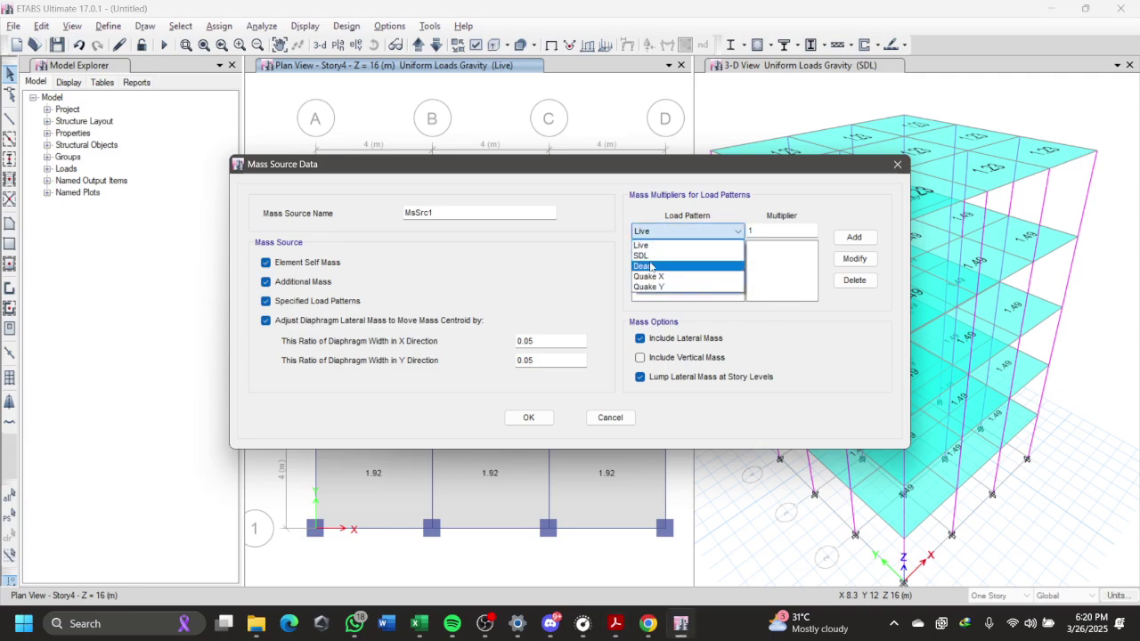
pyautogui.click(677, 256)
pyautogui.click(854, 237)
pyautogui.click(737, 230)
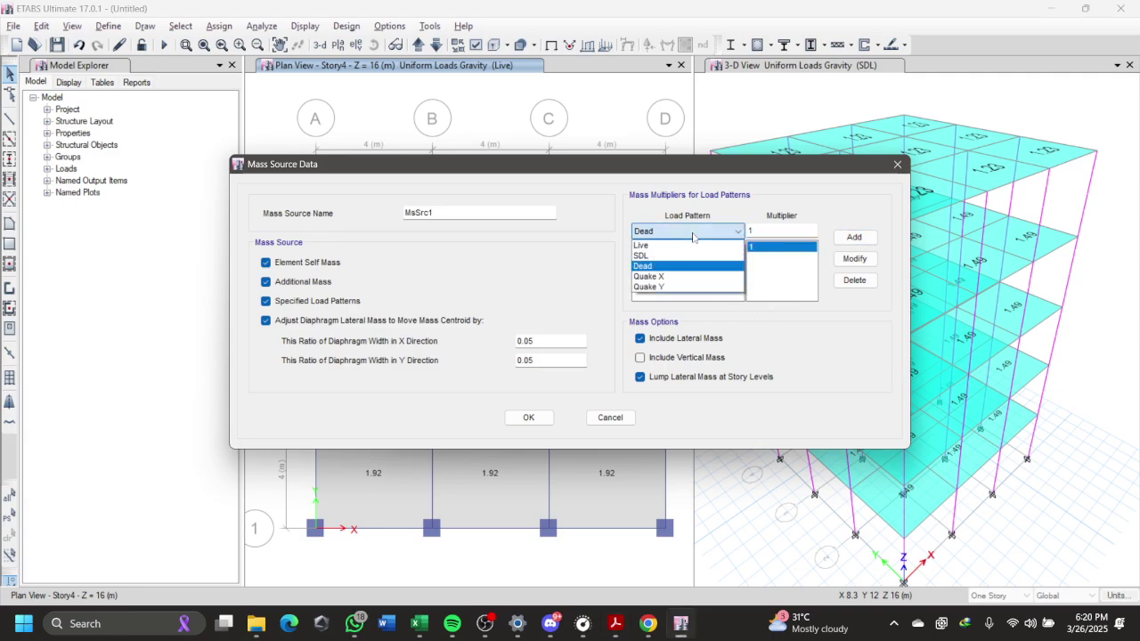
pyautogui.click(659, 256)
pyautogui.click(858, 240)
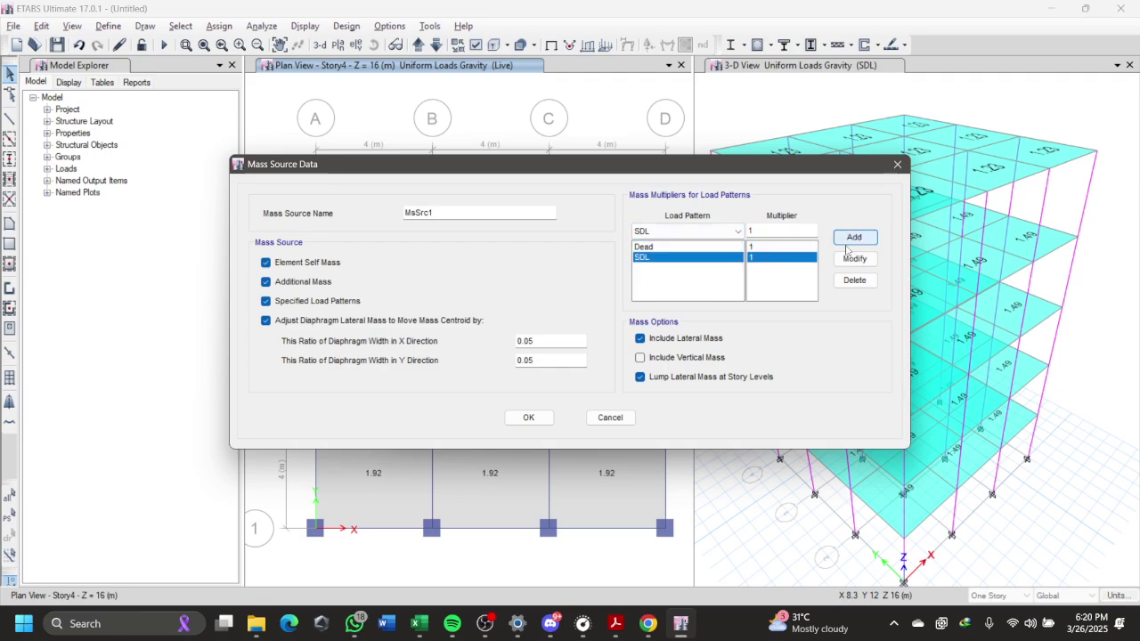
# Step: Check the MsSrc1 settings against the module PDF, then accept the mass source and continue despite possible double counting of self-mass
pyautogui.hotkey('alt', 'Tab')
pyautogui.hotkey('alt', 'Tab')
pyautogui.hotkey('alt', 'Tab')
pyautogui.hotkey('alt', 'Tab')
pyautogui.click(532, 421)
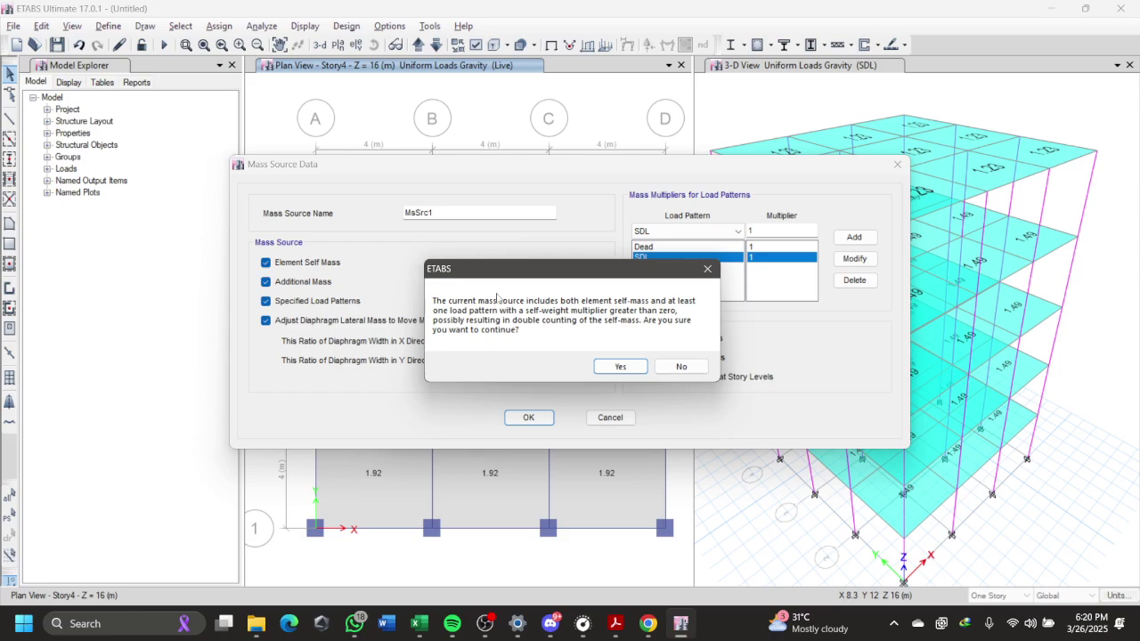
pyautogui.click(617, 366)
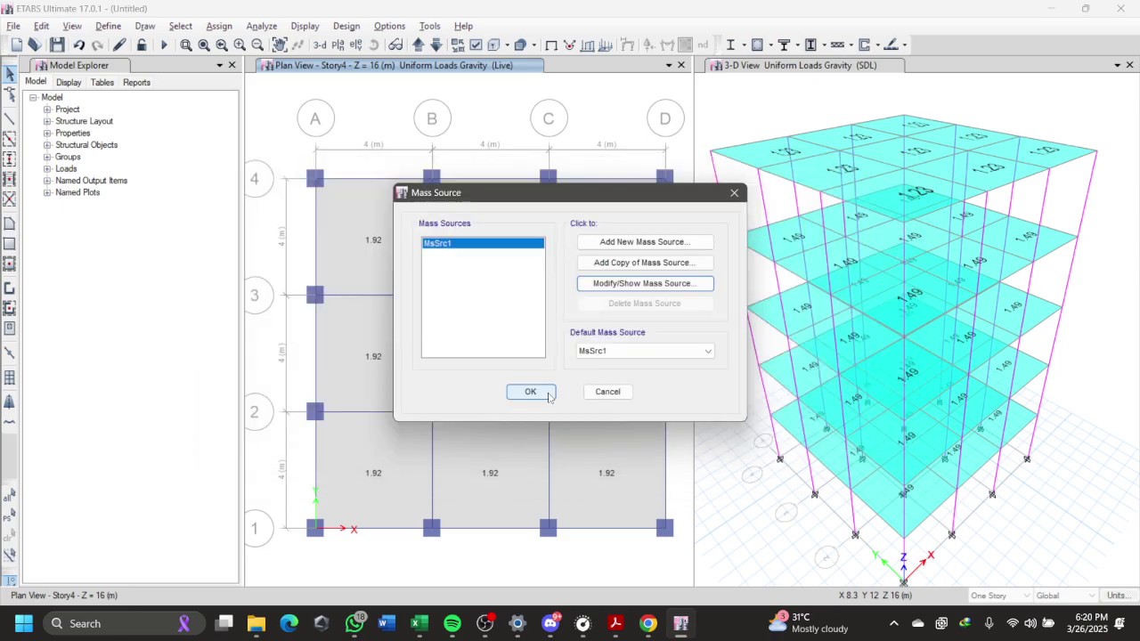
pyautogui.click(530, 392)
# Step: Switch to the module PDF and read step 10 on adding the RX Gempa load case, including its load name, function and scale factor
pyautogui.hotkey('alt', 'Tab')
pyautogui.scroll(-5, 603, 378)
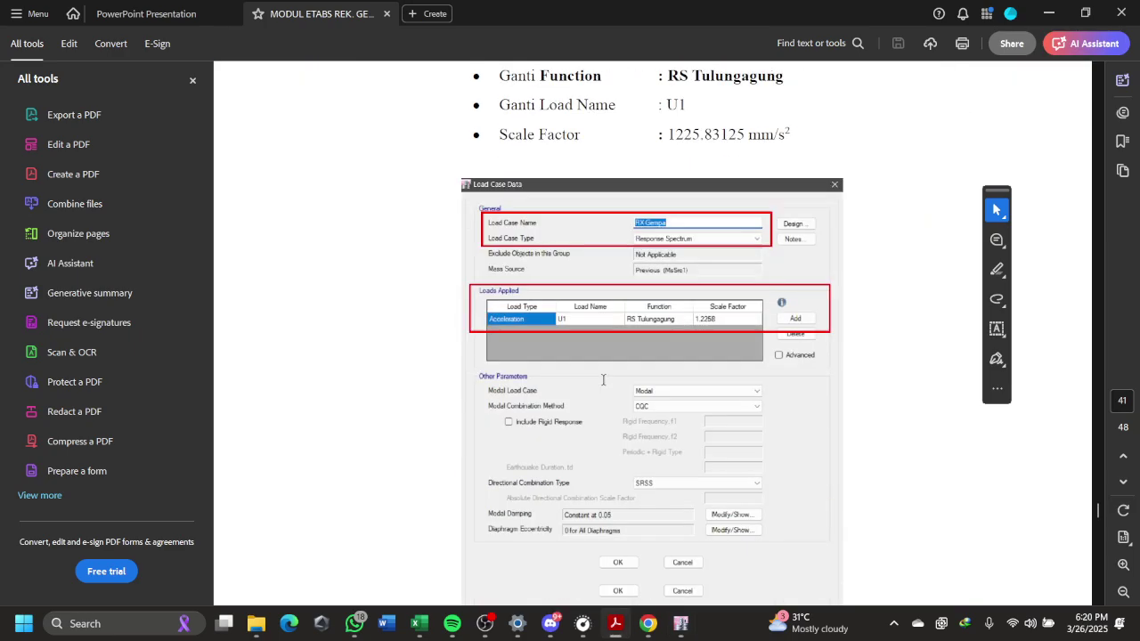
pyautogui.keyDown('ctrl'); pyautogui.scroll(-2, 603, 379); pyautogui.keyUp('ctrl')
pyautogui.scroll(-3, 603, 379)
pyautogui.scroll(6, 639, 375)
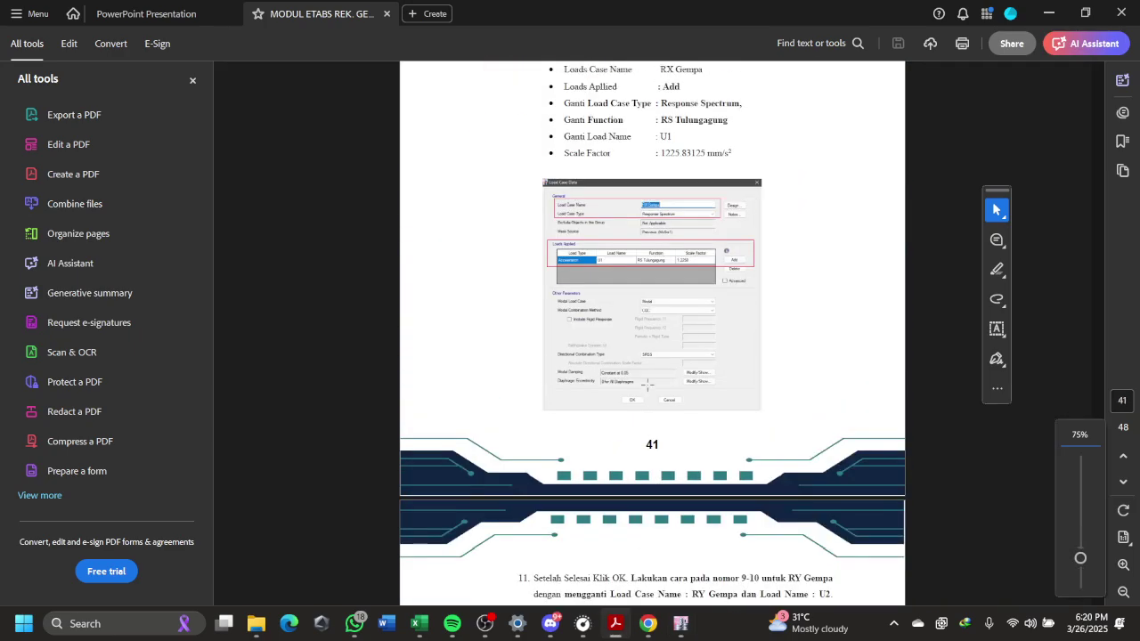
pyautogui.keyDown('ctrl'); pyautogui.scroll(1, 687, 314); pyautogui.keyUp('ctrl')
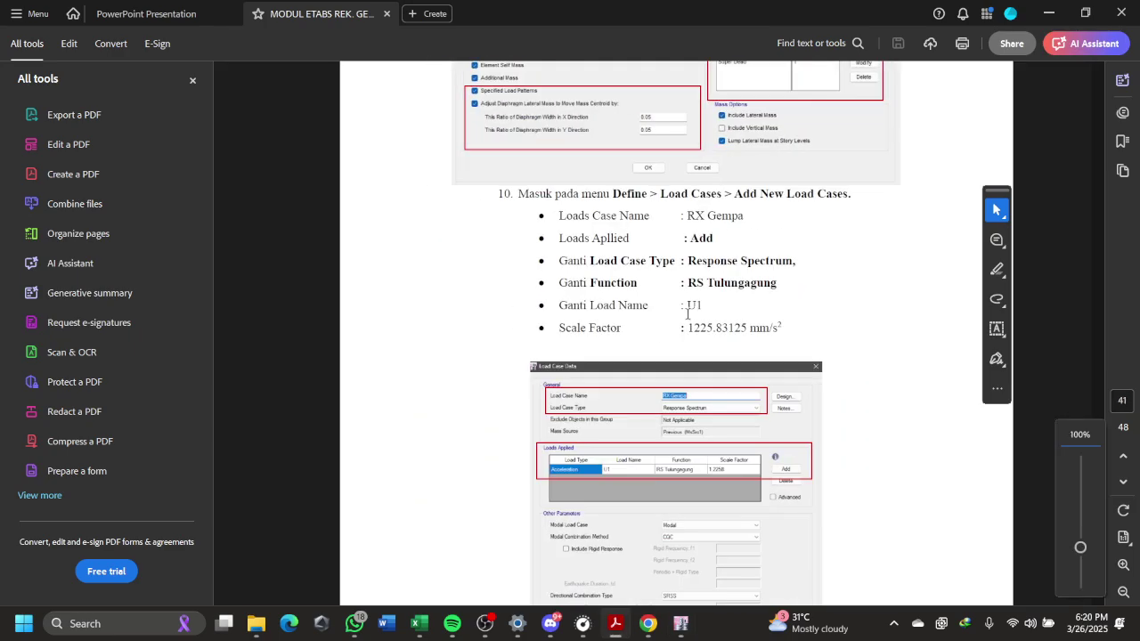
pyautogui.scroll(-1, 689, 337)
# Step: Return to ETABS, open the load case definitions and point out the Quake X and Quake Y cases in the list
pyautogui.hotkey('alt', 'Tab')
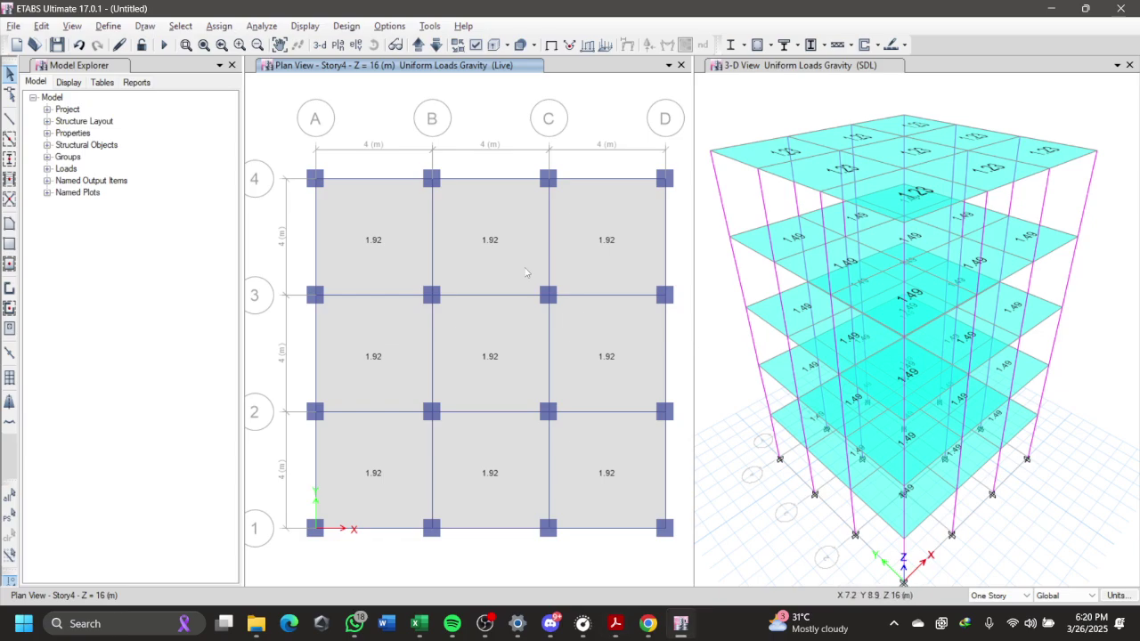
pyautogui.click(114, 27)
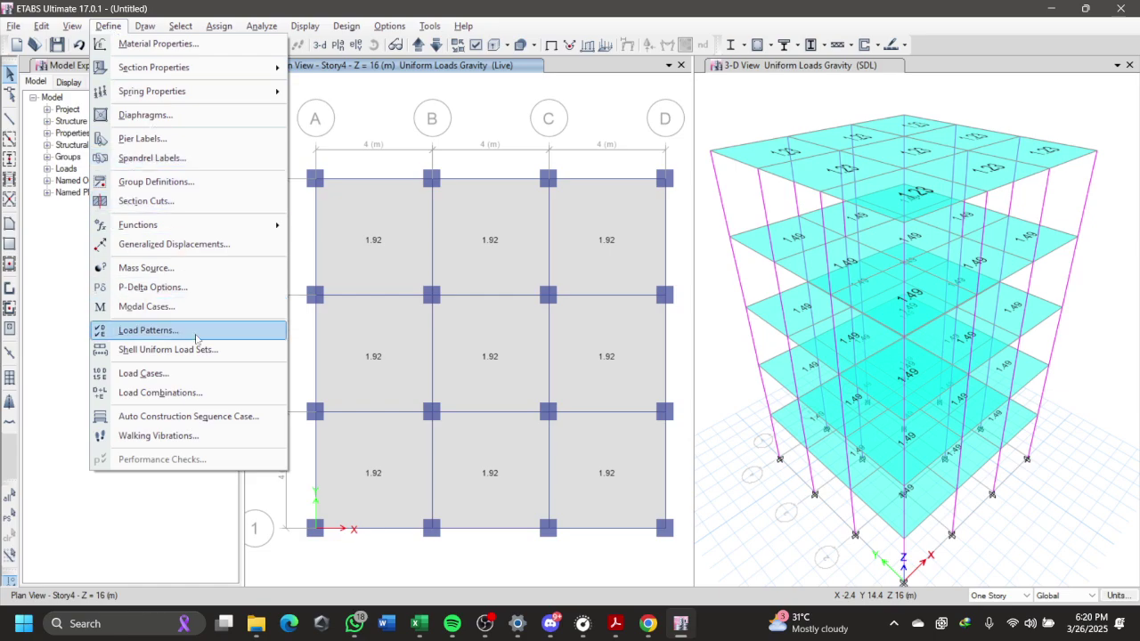
pyautogui.click(204, 378)
pyautogui.click(375, 317)
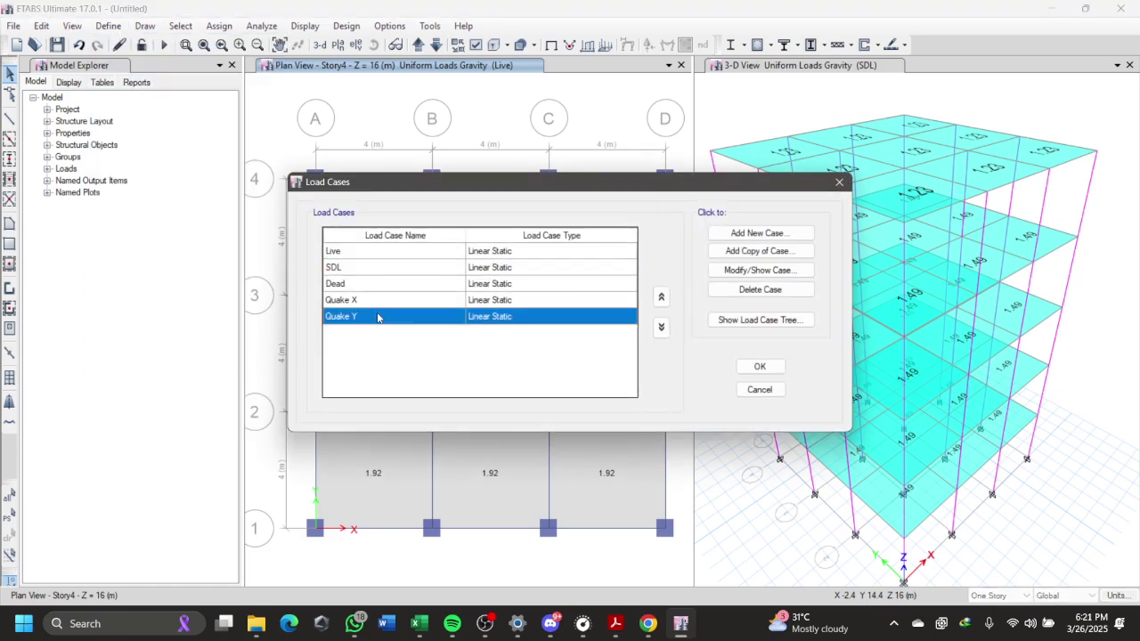
pyautogui.click(378, 302)
pyautogui.click(376, 317)
pyautogui.click(378, 302)
pyautogui.click(375, 317)
pyautogui.click(372, 303)
pyautogui.click(375, 318)
# Step: Add a new load case and name it RX Gempa, as given in the module PDF
pyautogui.click(758, 236)
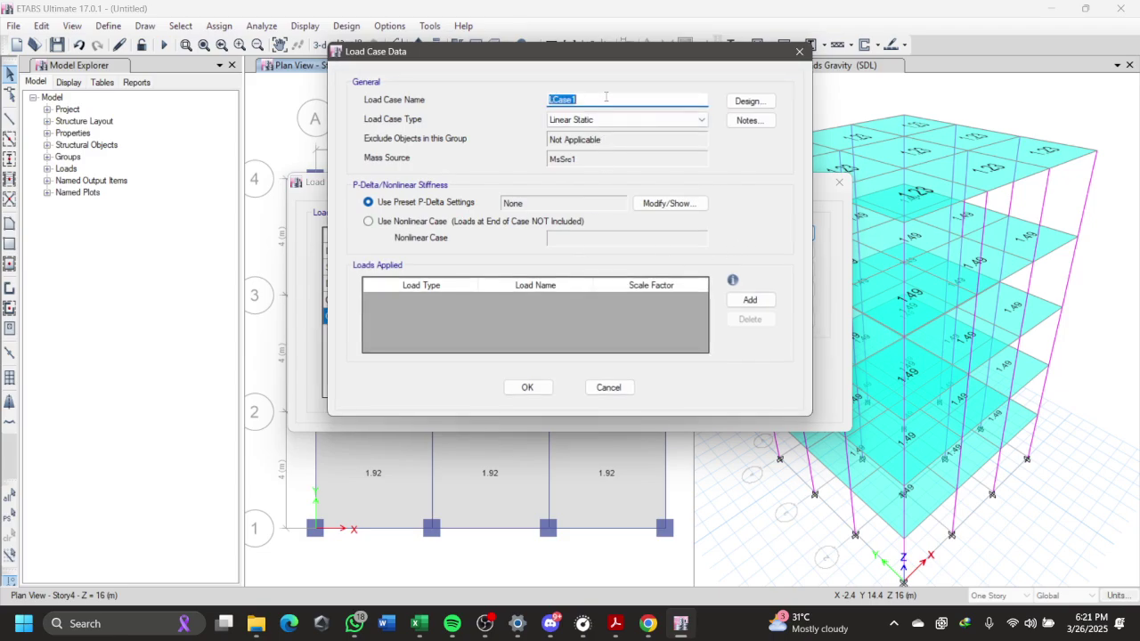
pyautogui.press('BackSpace')
pyautogui.hotkey('alt', 'Tab')
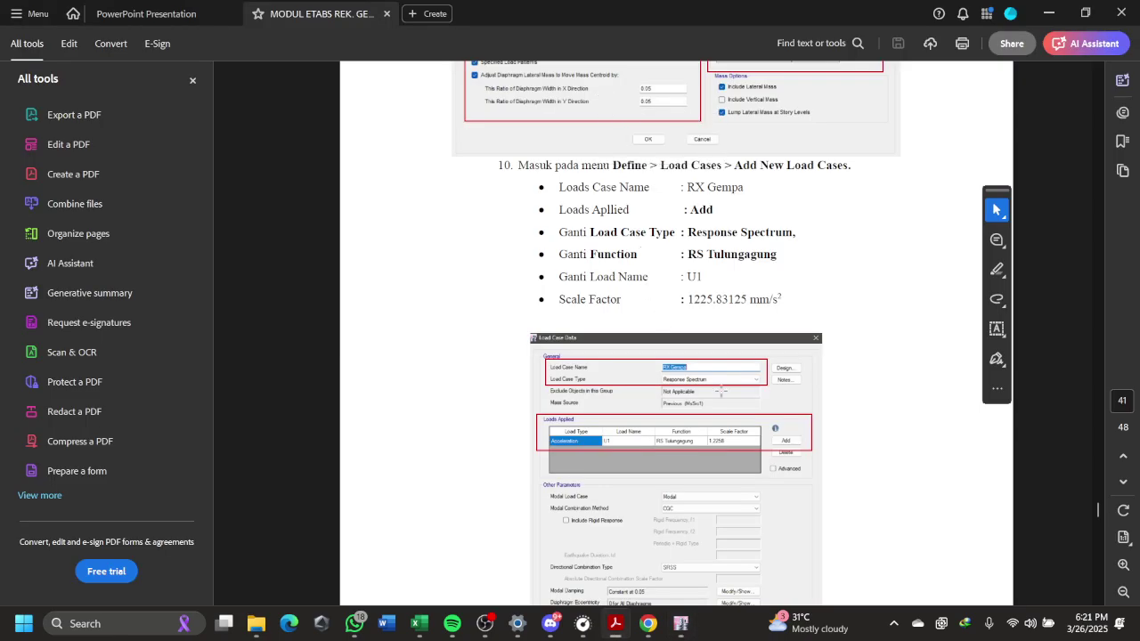
pyautogui.keyDown('ctrl'); pyautogui.scroll(2, 719, 390); pyautogui.keyUp('ctrl')
pyautogui.hotkey('alt', 'Tab')
pyautogui.write('RX ')
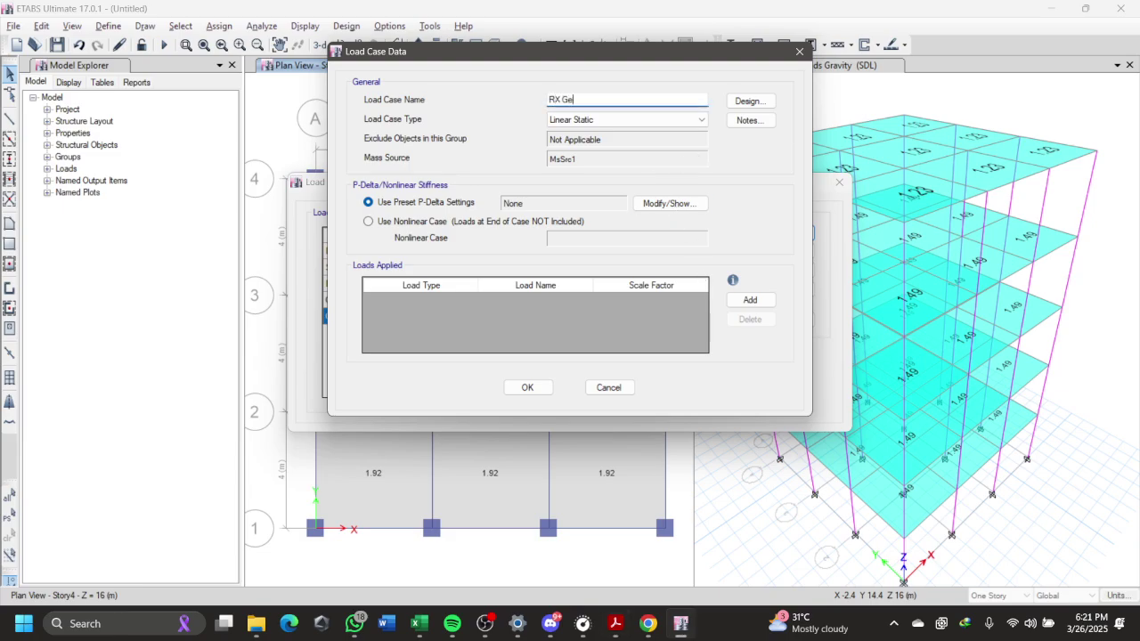
pyautogui.write('Gempa')
pyautogui.press('BackSpace')
pyautogui.press('BackSpace')
pyautogui.write('mpa')
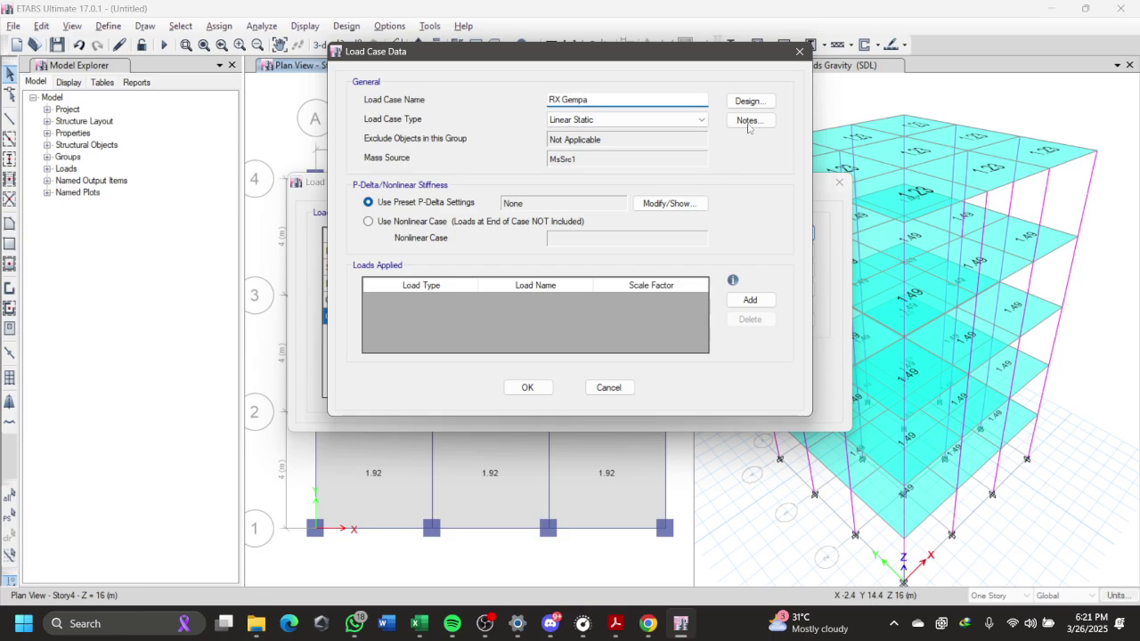
# Step: Set the load case type of RX Gempa to Response Spectrum and check the applied loads required by the module PDF
pyautogui.click(632, 127)
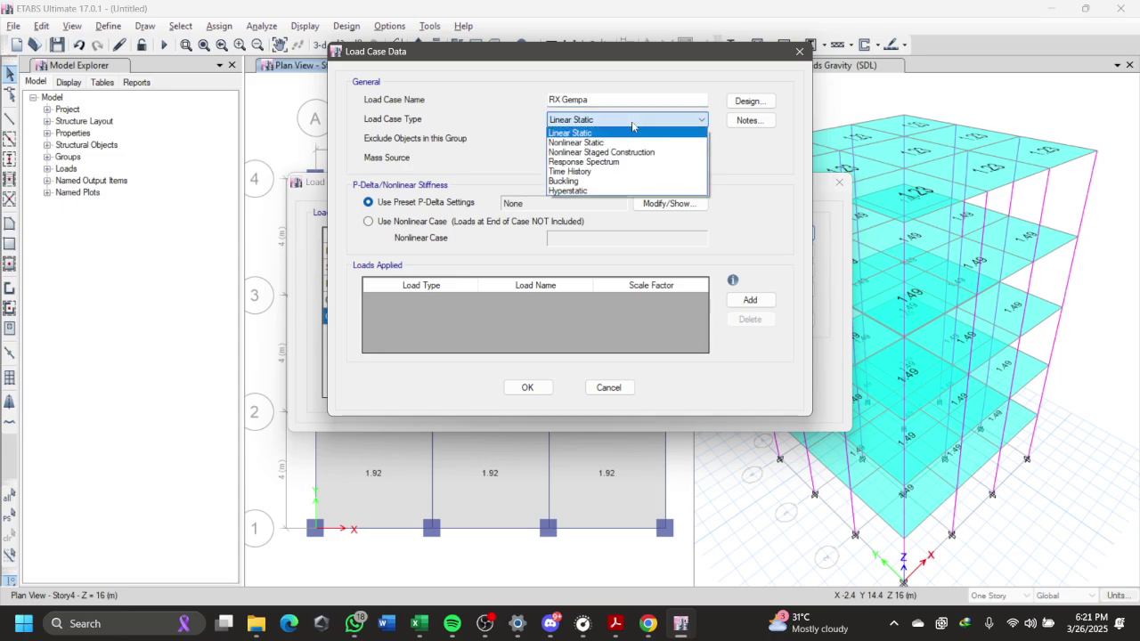
pyautogui.click(606, 163)
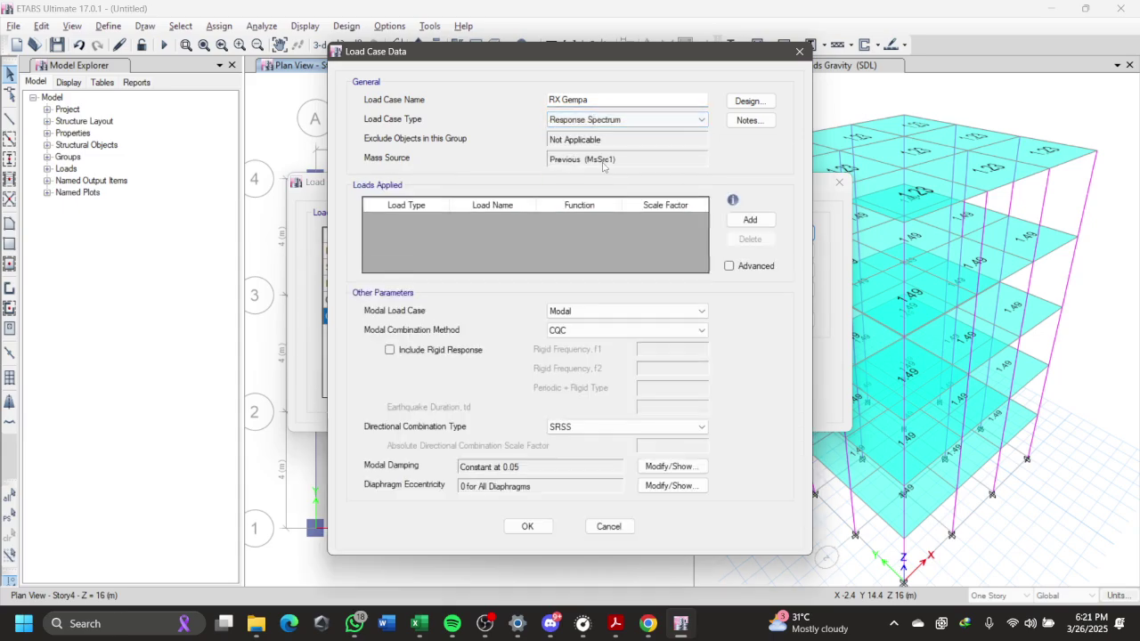
pyautogui.hotkey('alt', 'Tab')
pyautogui.hotkey('alt', 'Tab')
# Step: Add an Acceleration load to RX Gempa with load name U1, matching the example in the module PDF
pyautogui.click(751, 220)
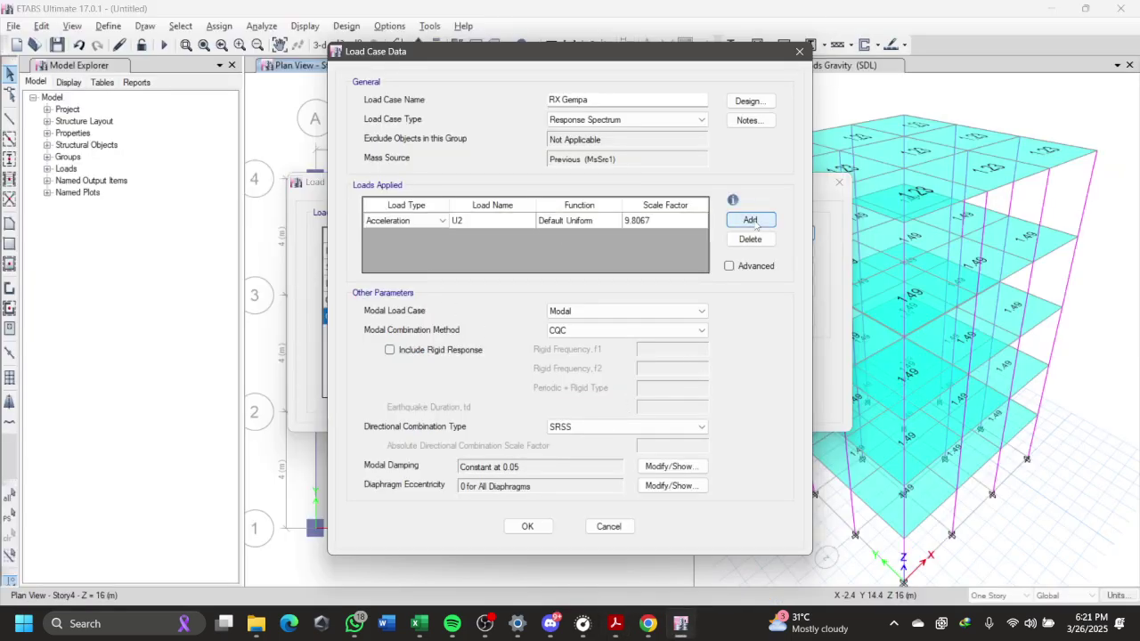
pyautogui.hotkey('alt', 'Tab')
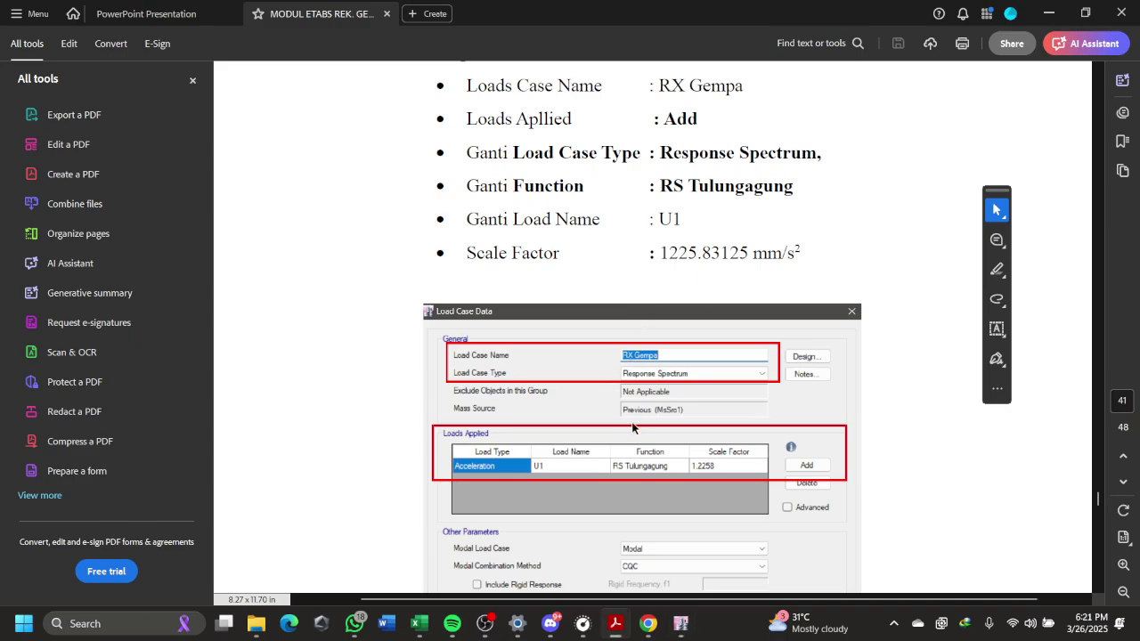
pyautogui.hotkey('alt', 'Tab')
pyautogui.click(520, 220)
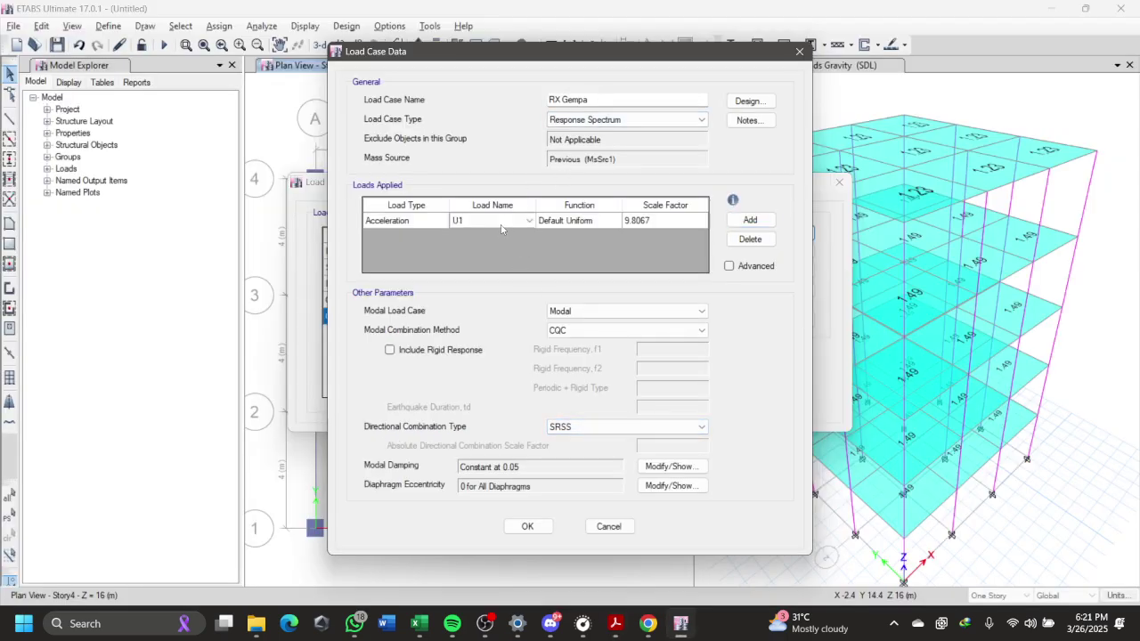
pyautogui.click(494, 227)
# Step: Look up the scale factor in the module PDF and set the U1 load's scale factor in RX Gempa to 1.2258
pyautogui.hotkey('alt', 'Tab')
pyautogui.scroll(-3, 712, 233)
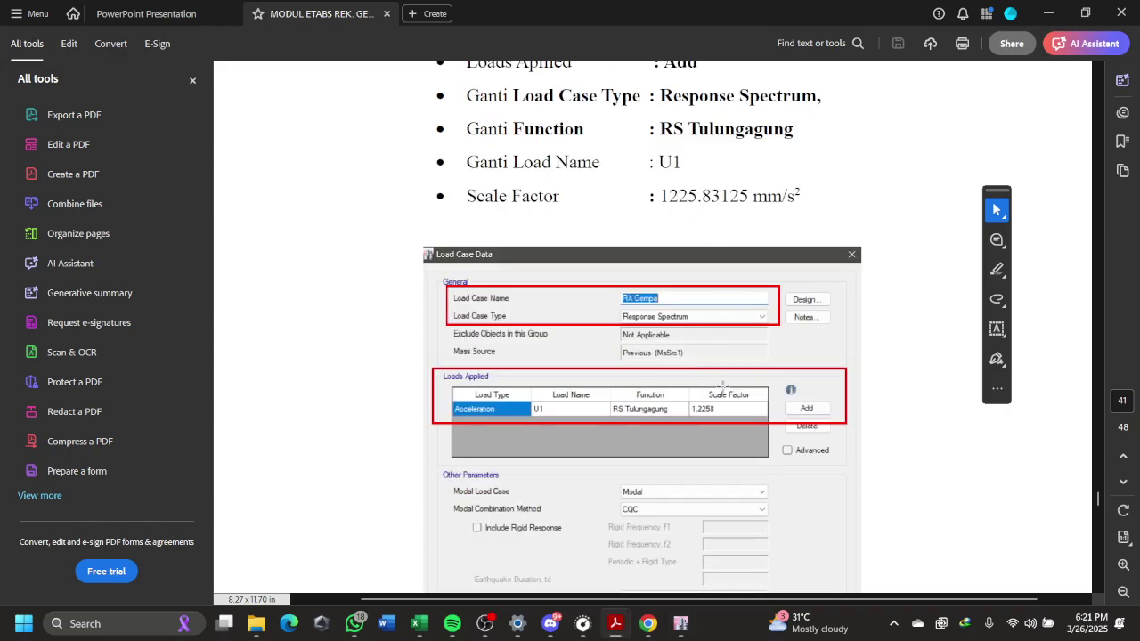
pyautogui.hotkey('alt', 'Tab')
pyautogui.hotkey('alt', 'Tab')
pyautogui.moveTo(667, 196); pyautogui.dragTo(731, 198)
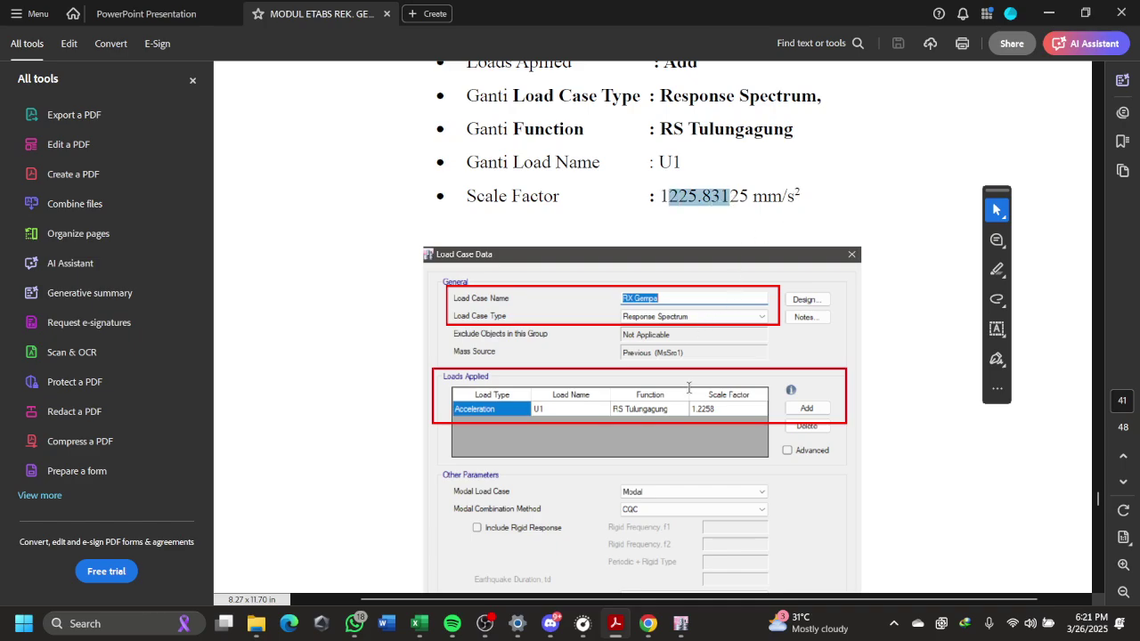
pyautogui.click(681, 233)
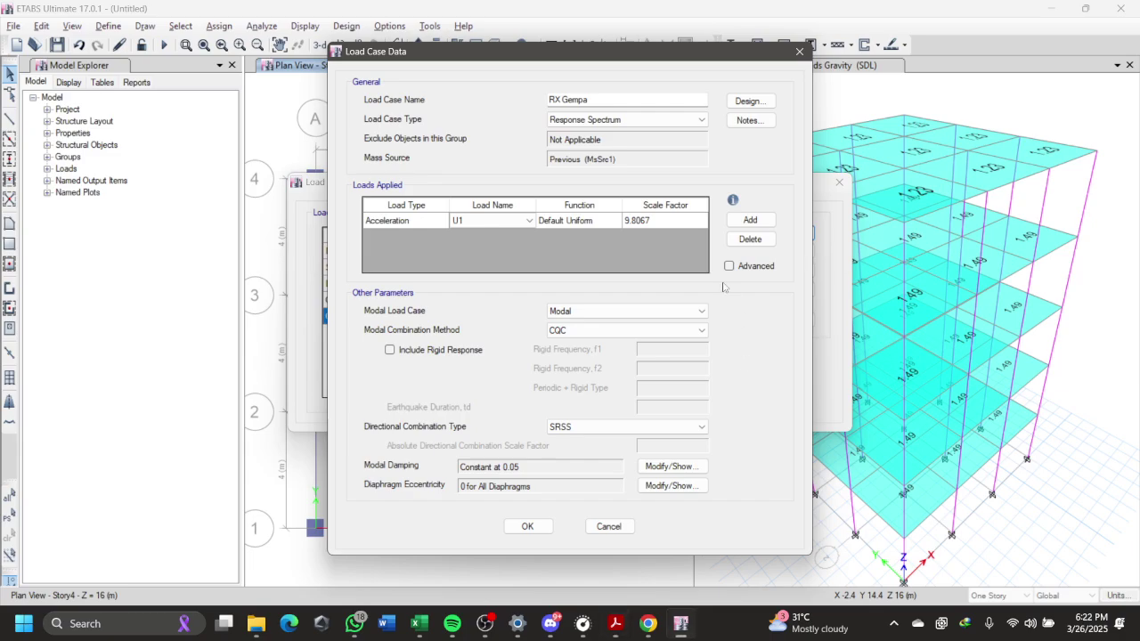
pyautogui.hotkey('alt', 'Tab')
pyautogui.click(656, 220)
pyautogui.click(656, 220)
pyautogui.write('1')
pyautogui.hotkey('alt', 'Tab')
pyautogui.hotkey('alt', 'Tab')
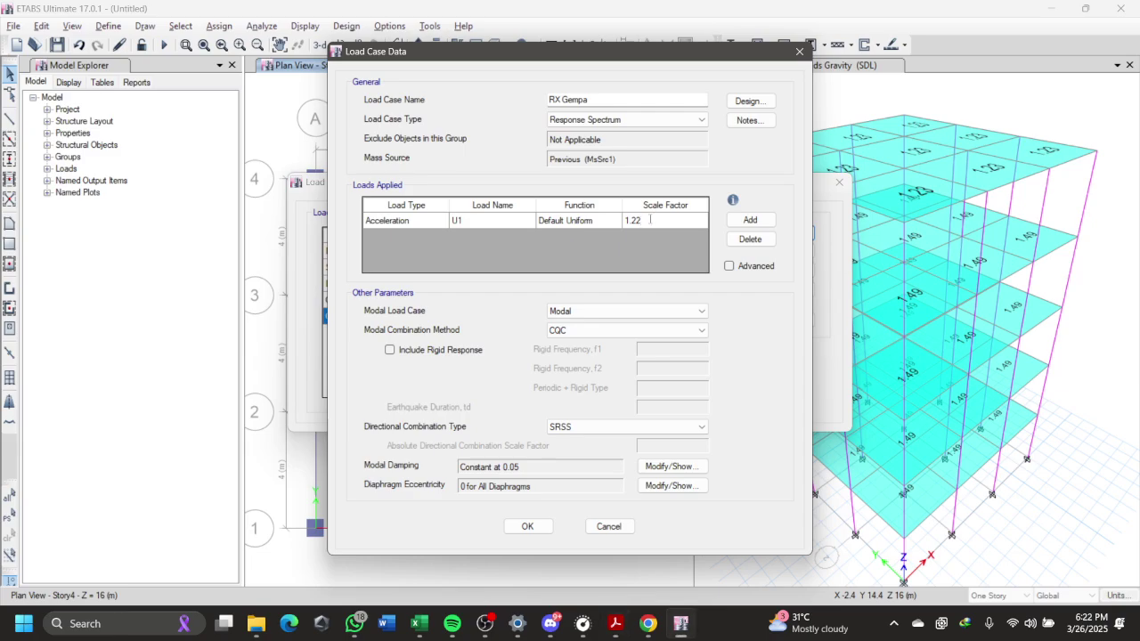
# Step: Compare the function and remaining parameters of RX Gempa with the module PDF, then accept the load case
pyautogui.click(586, 225)
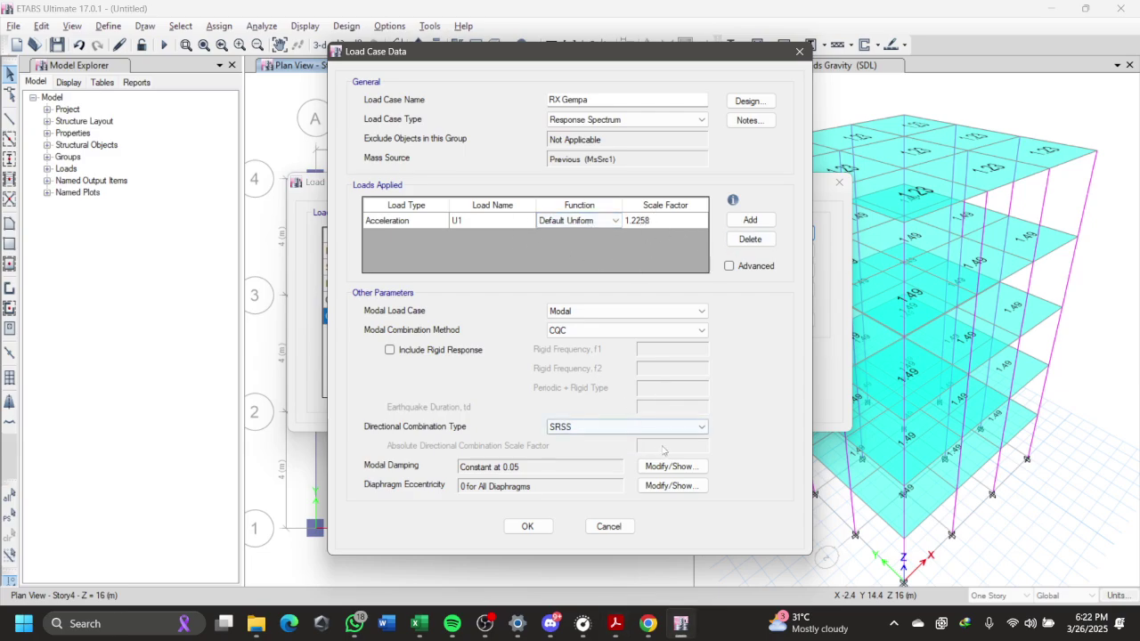
pyautogui.hotkey('alt', 'Tab')
pyautogui.scroll(-2, 687, 437)
pyautogui.scroll(-3, 687, 437)
pyautogui.hotkey('alt', 'Tab')
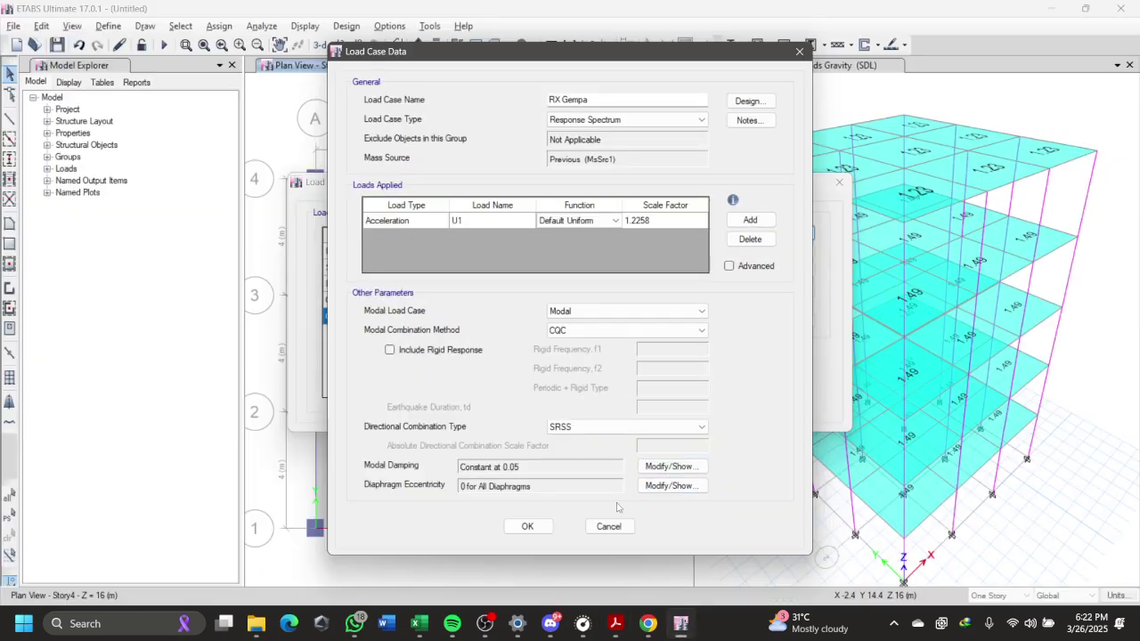
pyautogui.click(529, 531)
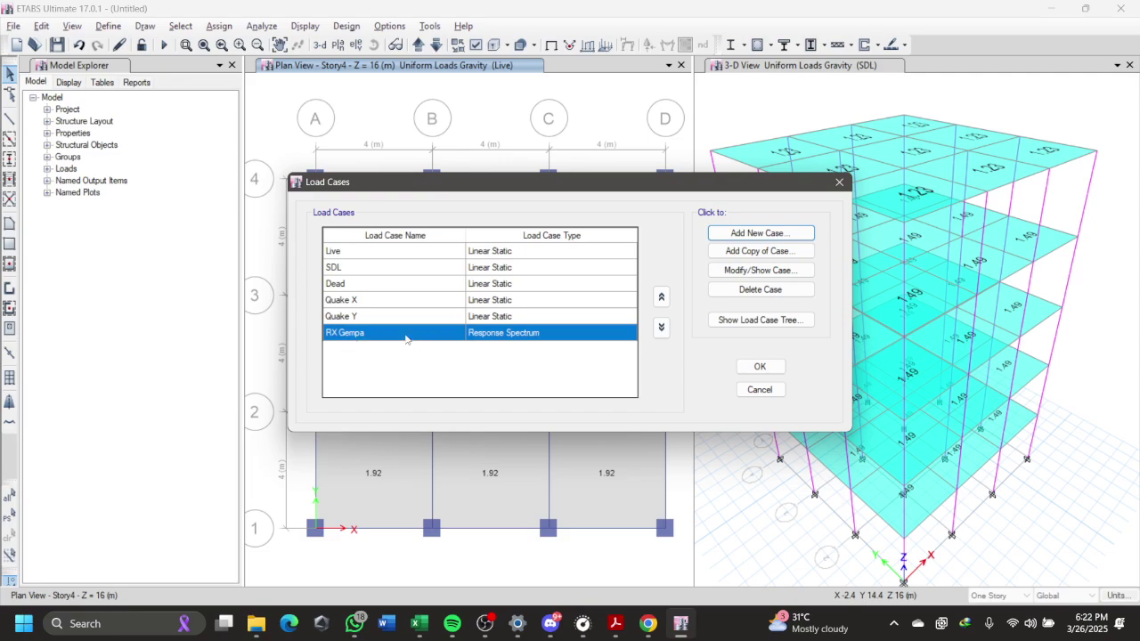
# Step: Make a copy of the RX Gempa load case and name it RY Gempa
pyautogui.click(362, 320)
pyautogui.click(362, 331)
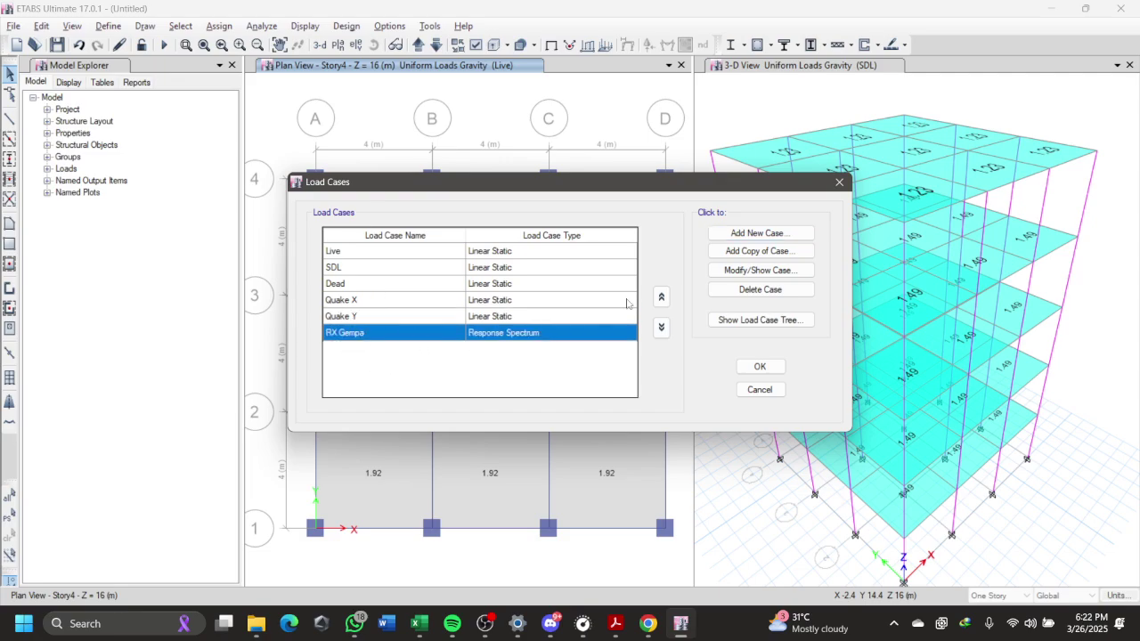
pyautogui.click(754, 251)
pyautogui.click(604, 97)
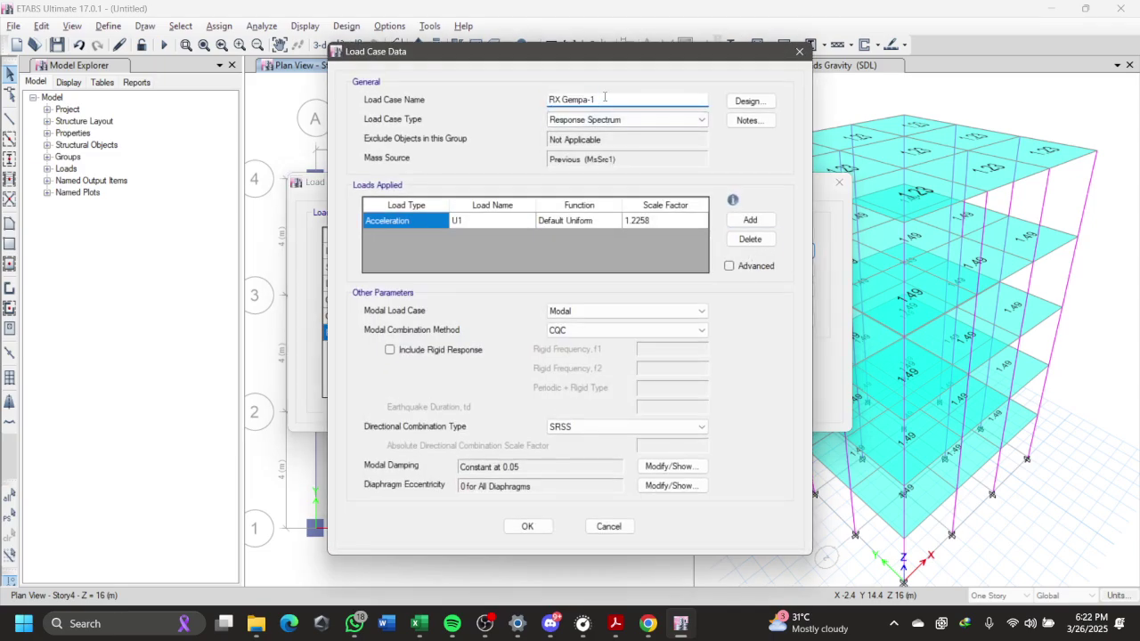
pyautogui.doubleClick(615, 102)
pyautogui.press('BackSpace')
pyautogui.write('RY Gempa')
# Step: Change the load name of the Acceleration load in RY Gempa to U2
pyautogui.click(504, 223)
pyautogui.click(523, 222)
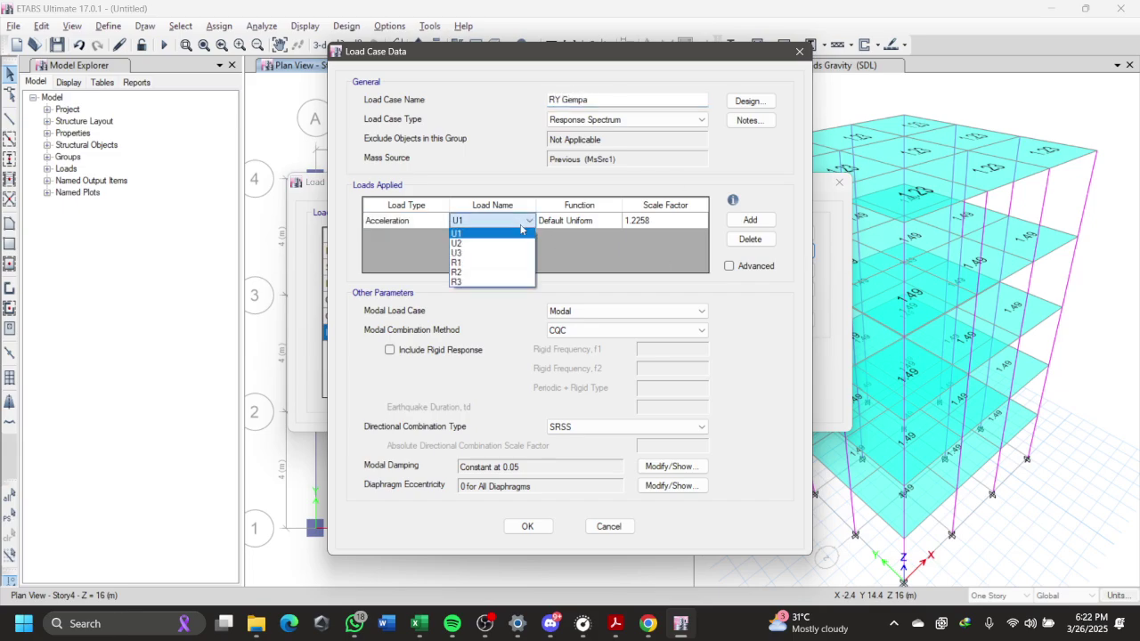
pyautogui.click(497, 241)
pyautogui.hotkey('alt', 'Tab')
pyautogui.hotkey('alt', 'Tab')
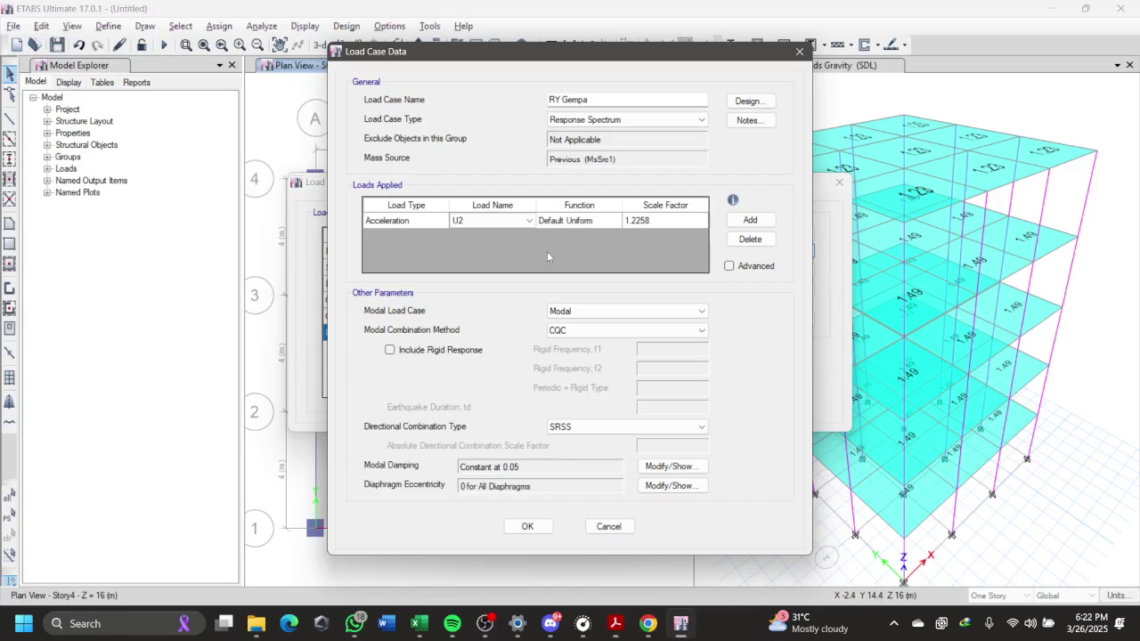
# Step: Check the module PDF's instructions for RY Gempa, then accept the load case
pyautogui.hotkey('alt', 'Tab')
pyautogui.scroll(-10, 609, 267)
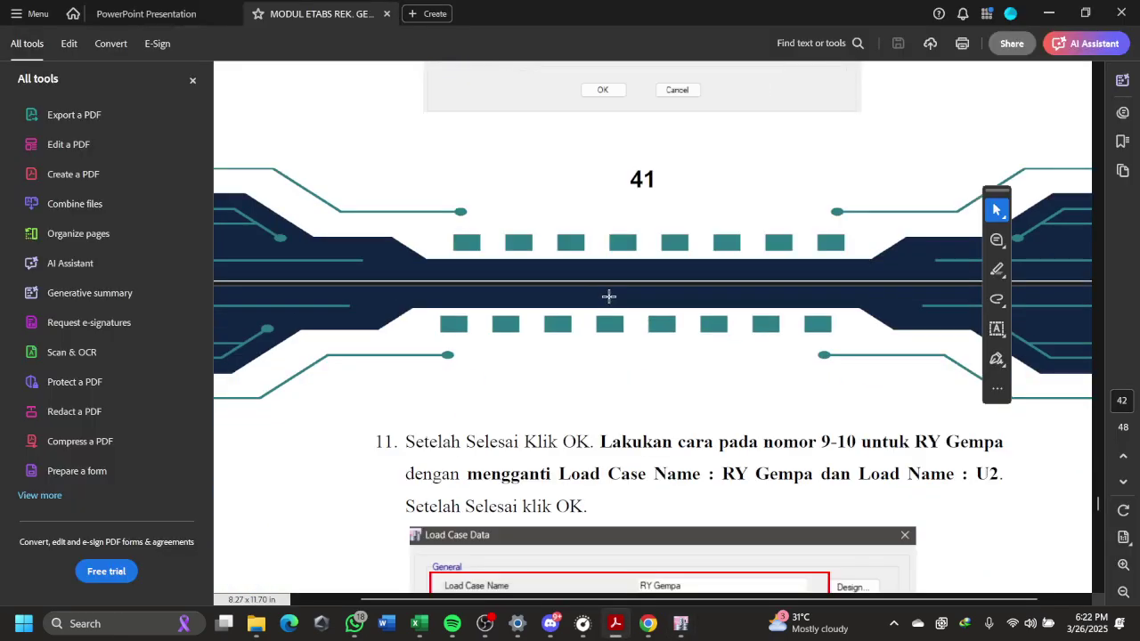
pyautogui.hotkey('alt', 'Tab')
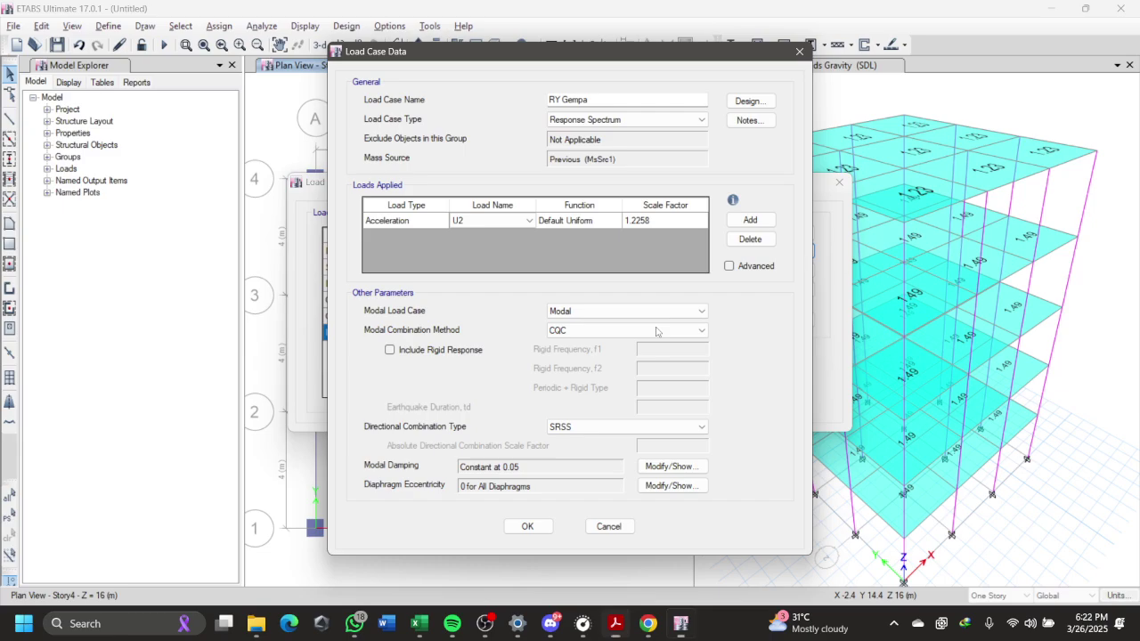
pyautogui.click(528, 526)
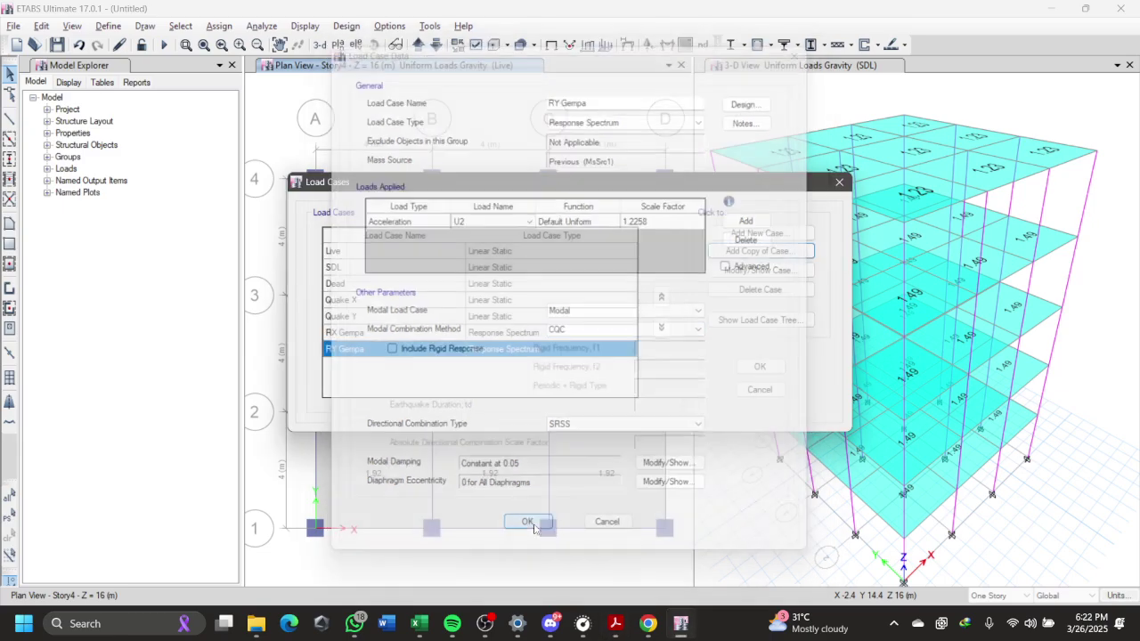
# Step: Review the RX Gempa and RY Gempa entries against the RY Gempa example in the module PDF, then accept the load case list
pyautogui.click(419, 332)
pyautogui.click(419, 350)
pyautogui.click(418, 333)
pyautogui.click(411, 349)
pyautogui.hotkey('alt', 'Tab')
pyautogui.scroll(-4, 585, 338)
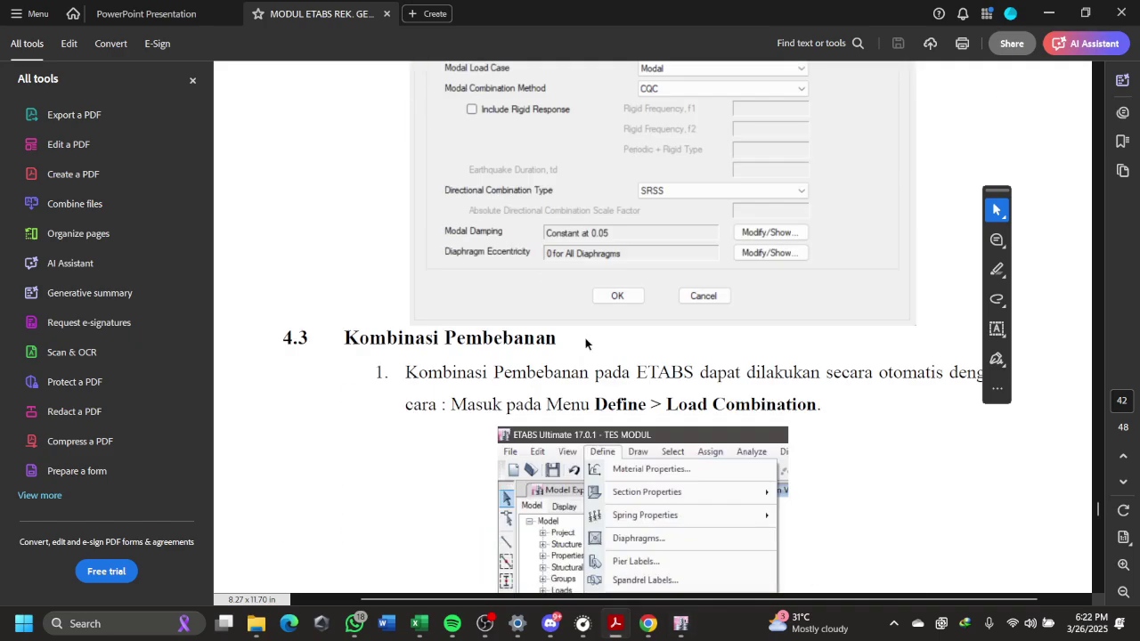
pyautogui.keyDown('ctrl'); pyautogui.scroll(1, 586, 337); pyautogui.keyUp('ctrl')
pyautogui.scroll(2, 668, 354)
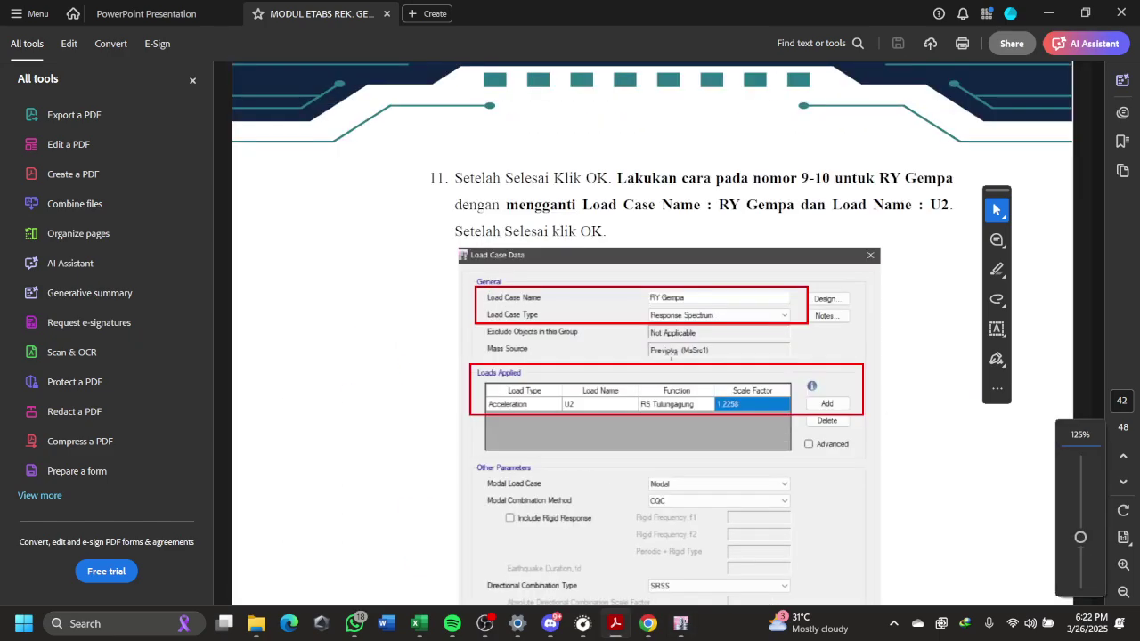
pyautogui.scroll(-3, 668, 353)
pyautogui.scroll(1, 668, 353)
pyautogui.hotkey('alt', 'Tab')
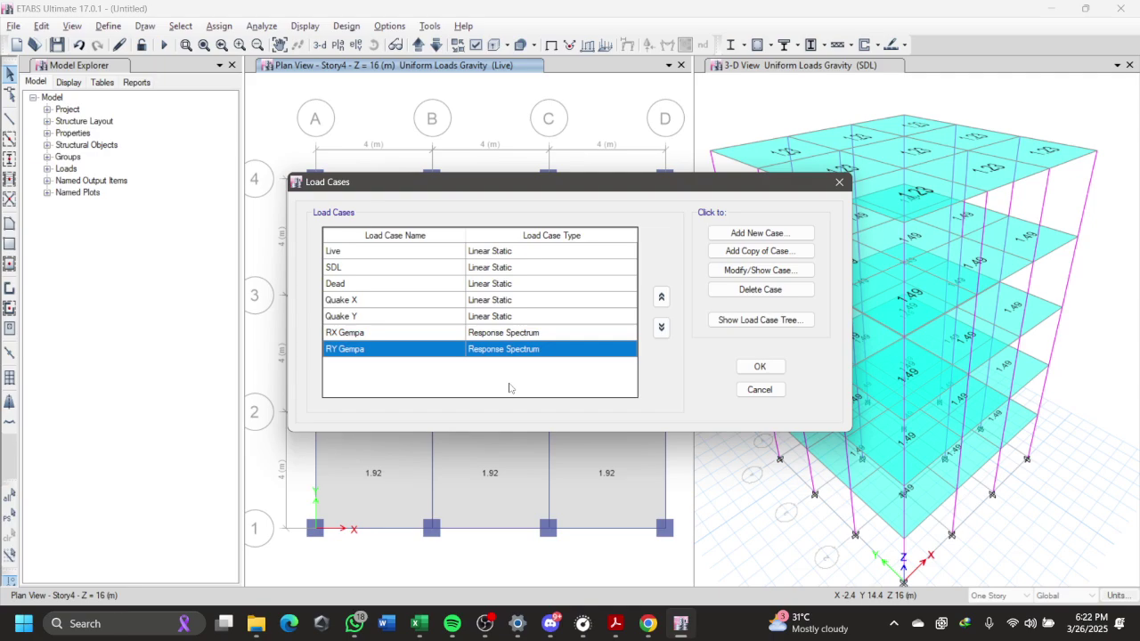
pyautogui.click(759, 367)
pyautogui.moveTo(485, 623)
pyautogui.click(539, 562)
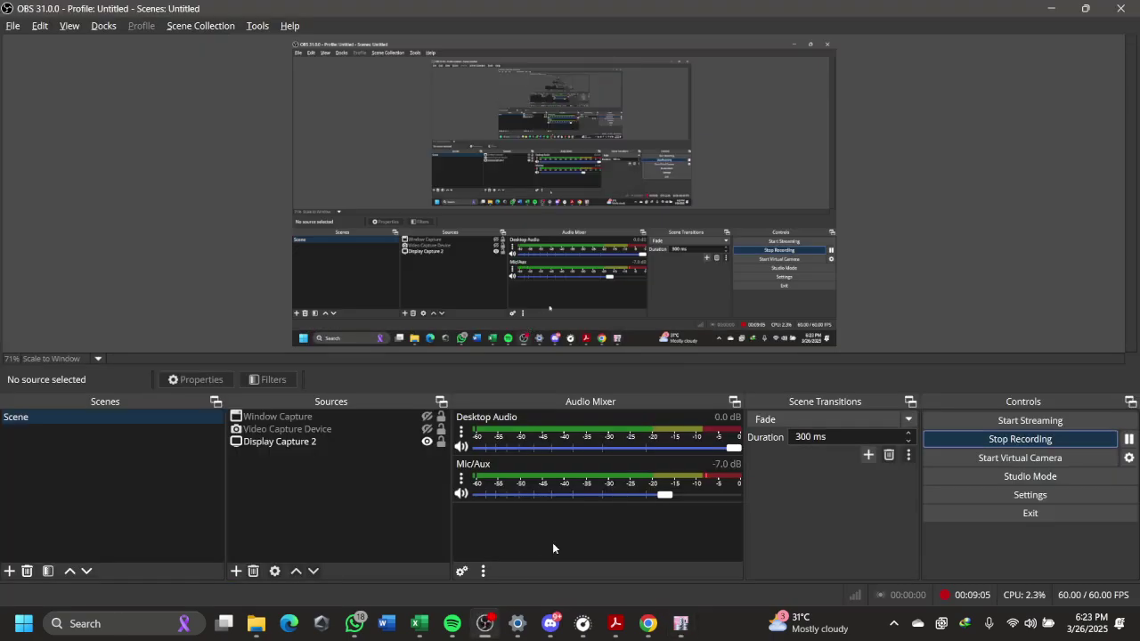